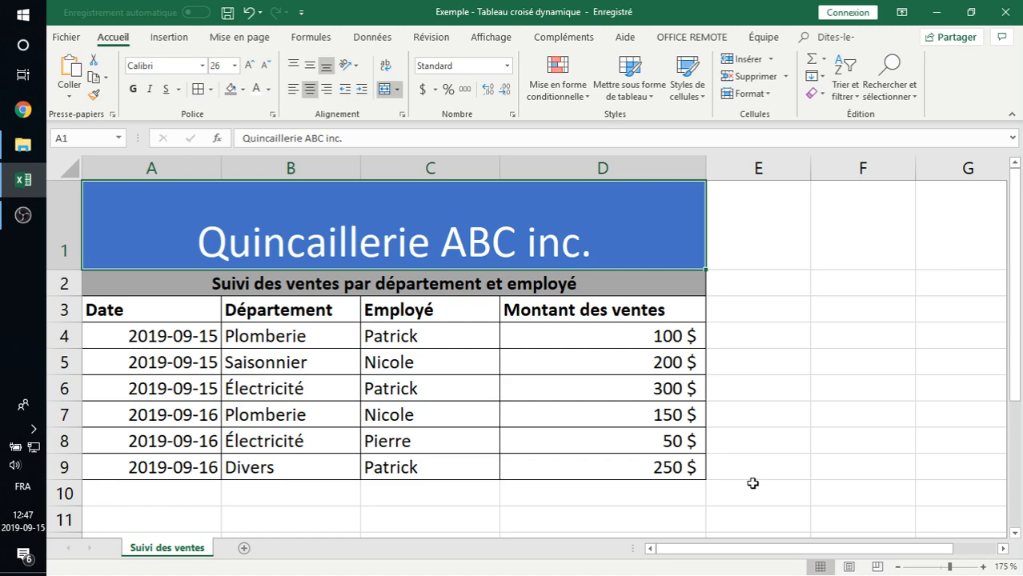
# - Examine the dates, departments, employees and sales amounts in rows 4 to 9 of the sales table
pyautogui.moveTo(195, 337); pyautogui.dragTo(187, 467)
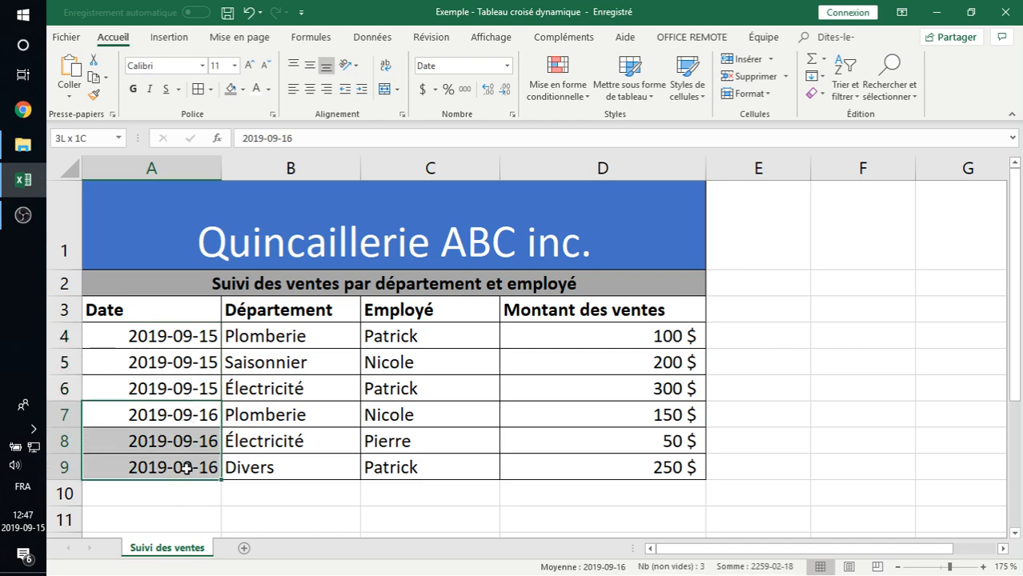
pyautogui.click(270, 340)
pyautogui.click(266, 361)
pyautogui.click(263, 388)
pyautogui.click(374, 336)
pyautogui.click(378, 365)
pyautogui.click(384, 390)
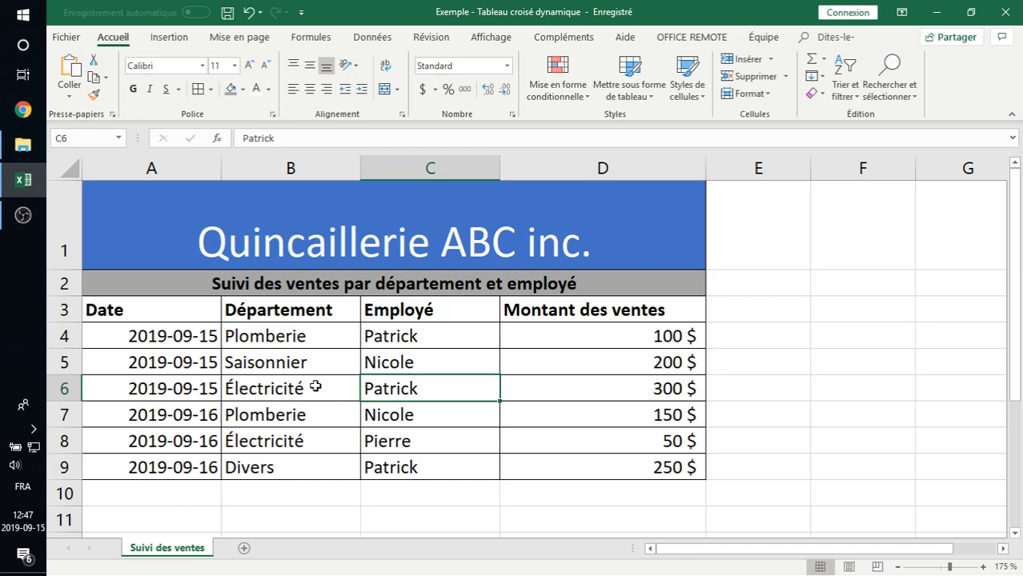
pyautogui.click(386, 338)
pyautogui.click(308, 334)
pyautogui.click(370, 335)
pyautogui.click(317, 334)
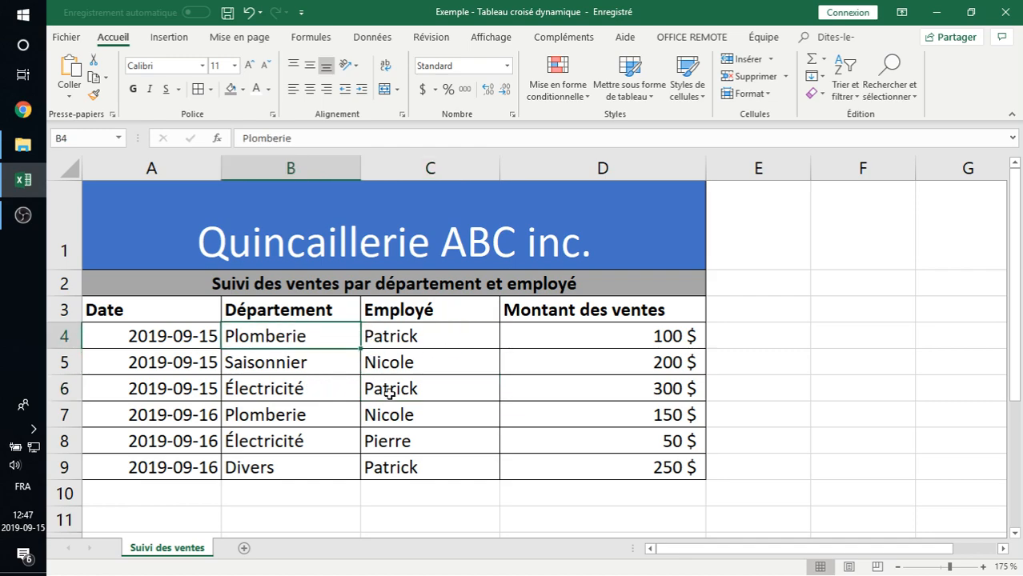
pyautogui.click(388, 392)
pyautogui.click(318, 389)
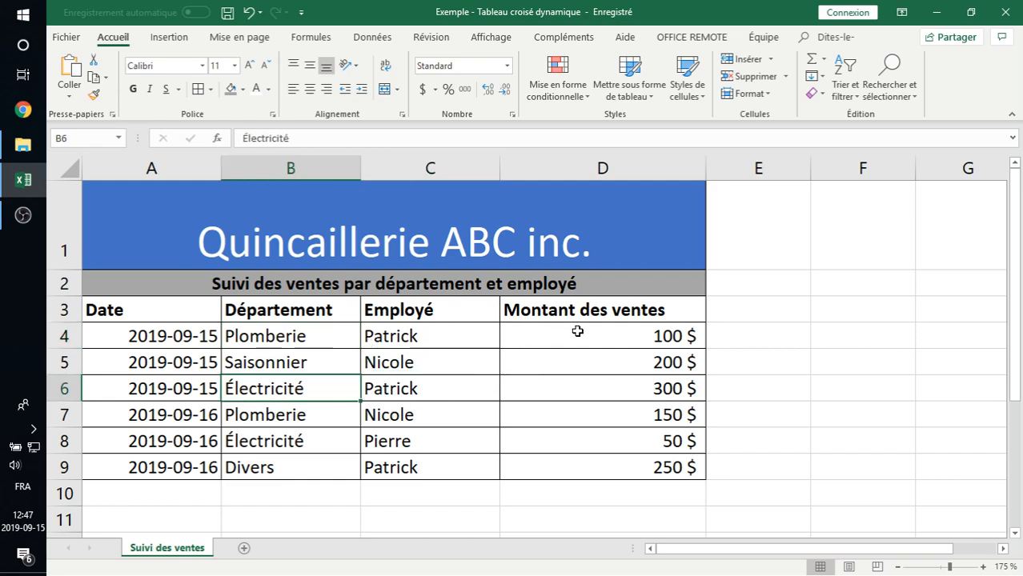
pyautogui.click(581, 361)
pyautogui.click(582, 384)
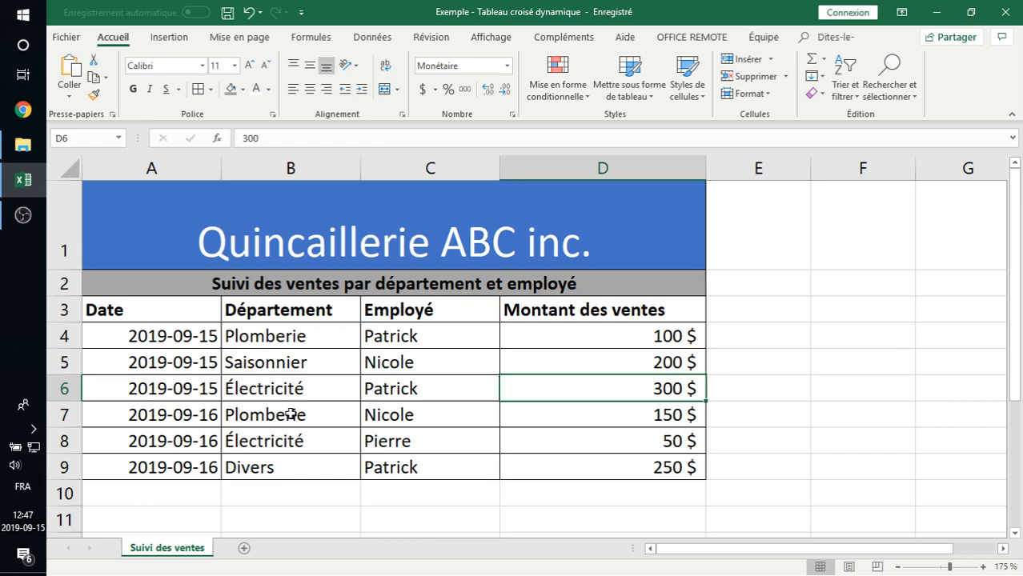
pyautogui.moveTo(153, 335); pyautogui.dragTo(169, 483)
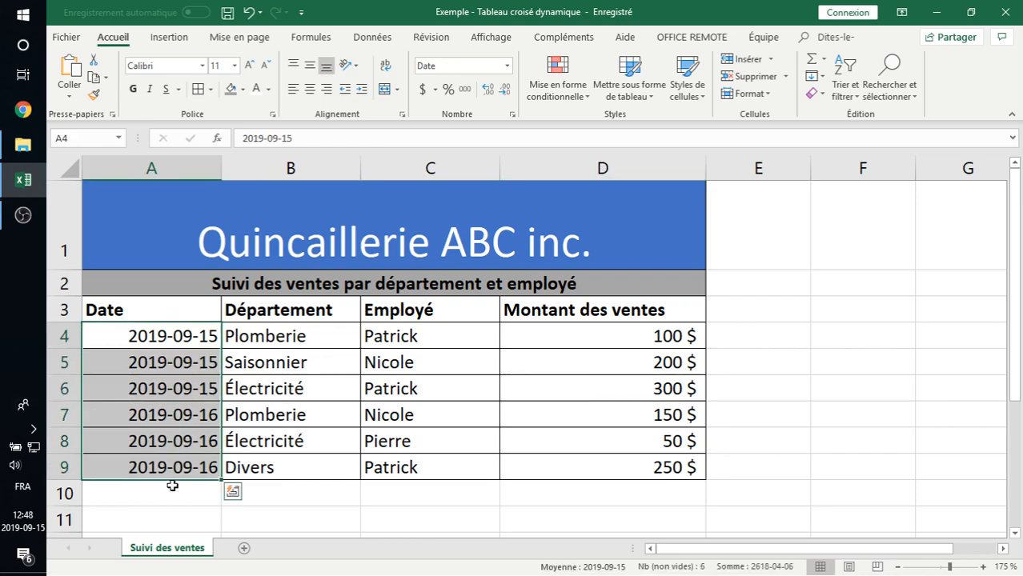
pyautogui.click(178, 467)
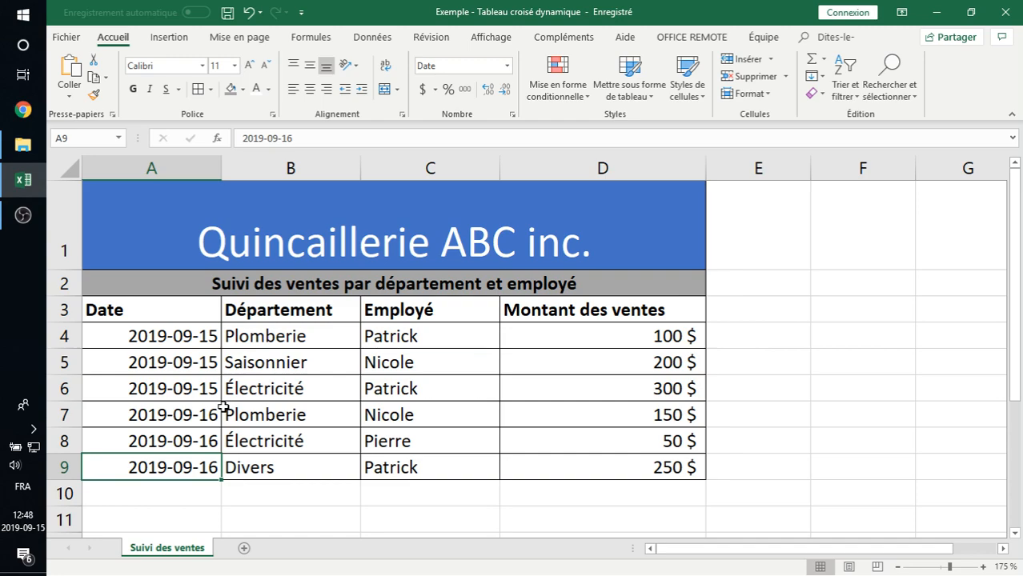
pyautogui.click(542, 490)
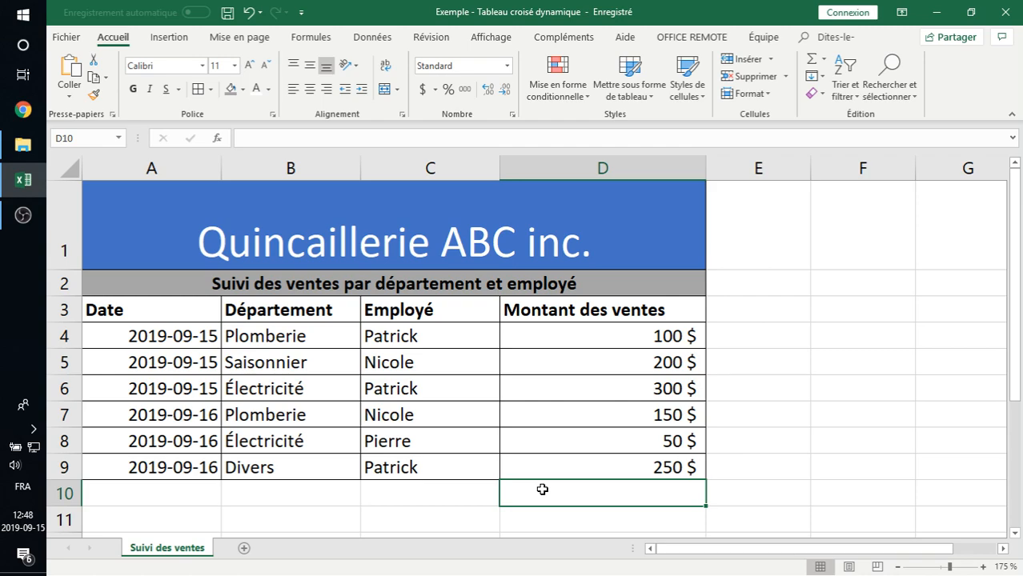
pyautogui.write('=somme')
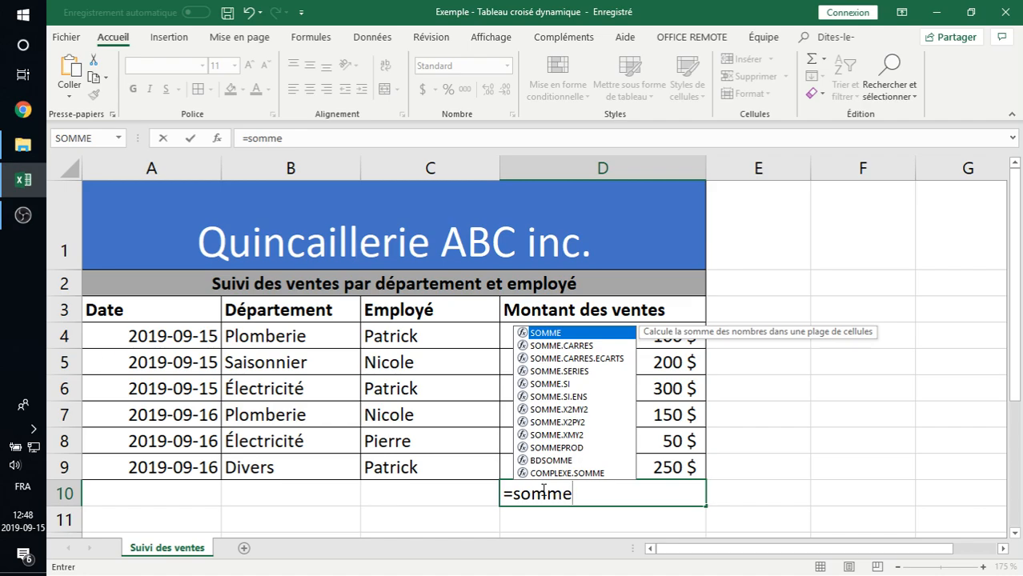
pyautogui.write('.si')
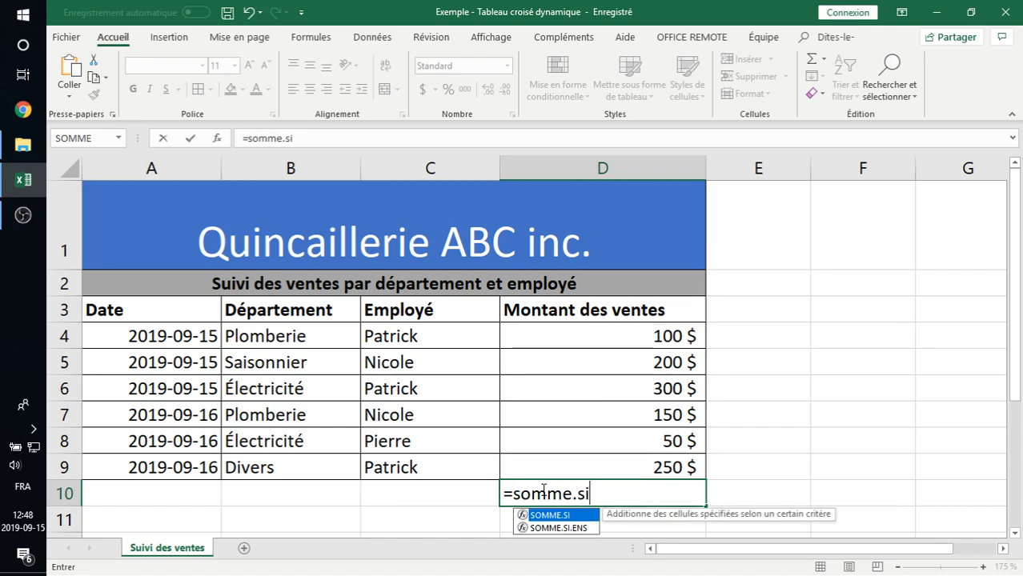
pyautogui.press('BackSpace')
pyautogui.press('BackSpace')
pyautogui.press('BackSpace')
pyautogui.press('BackSpace')
pyautogui.press('BackSpace')
pyautogui.press('BackSpace')
pyautogui.press('Escape')
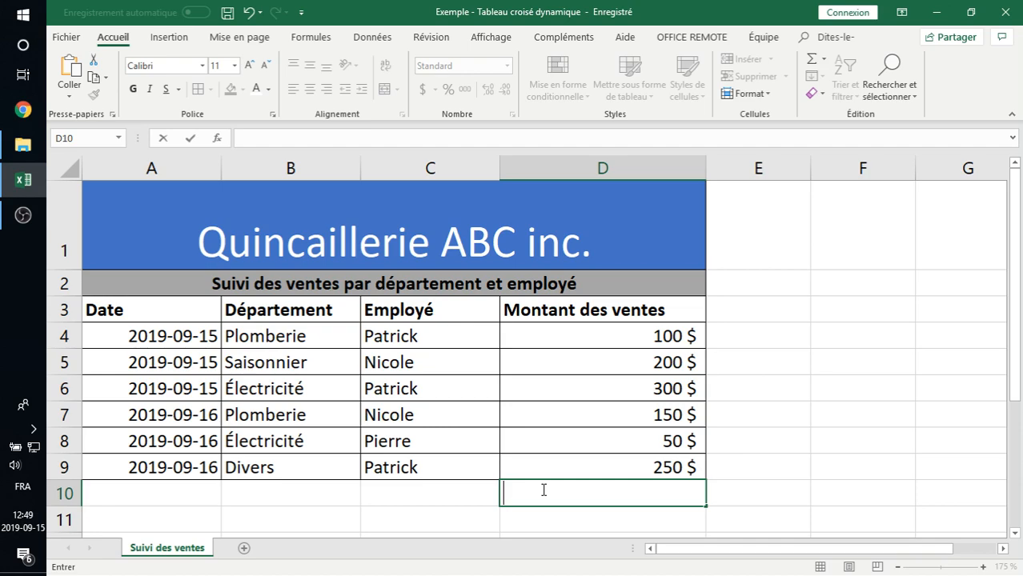
# - Create a pivot table from the sales data in A3:D9, headers included, on a new worksheet
pyautogui.click(179, 42)
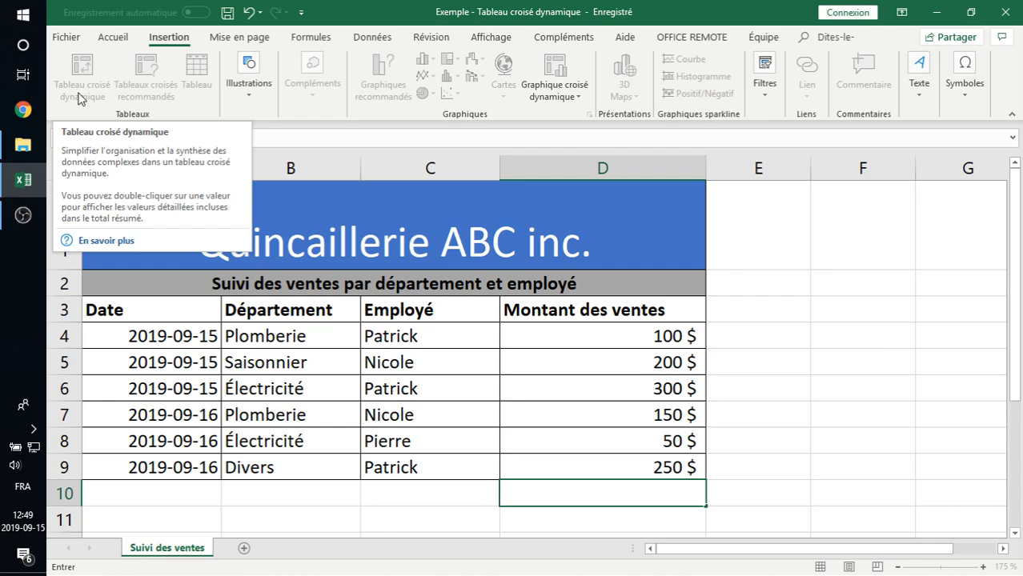
pyautogui.click(190, 319)
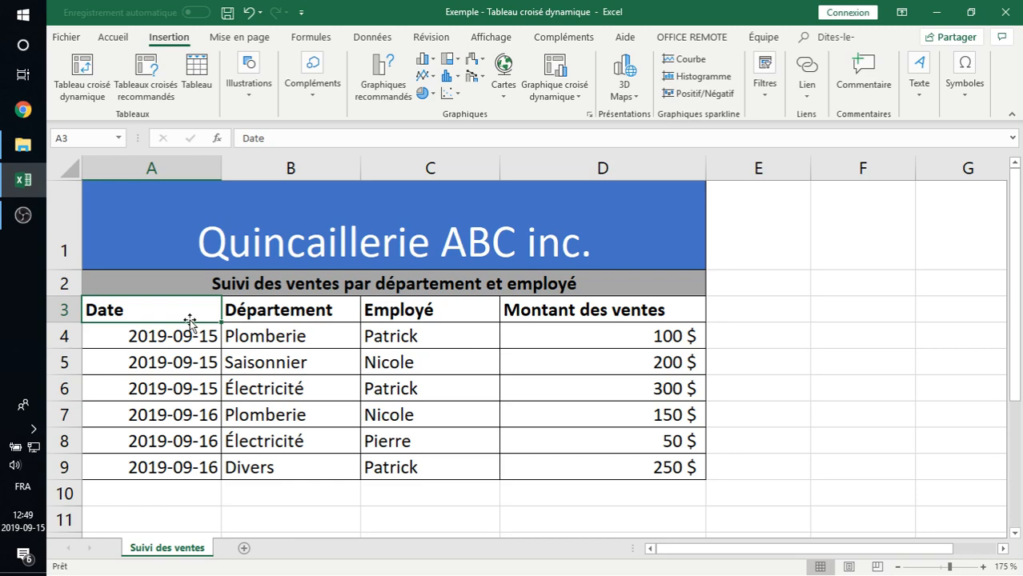
pyautogui.moveTo(174, 299); pyautogui.dragTo(572, 471)
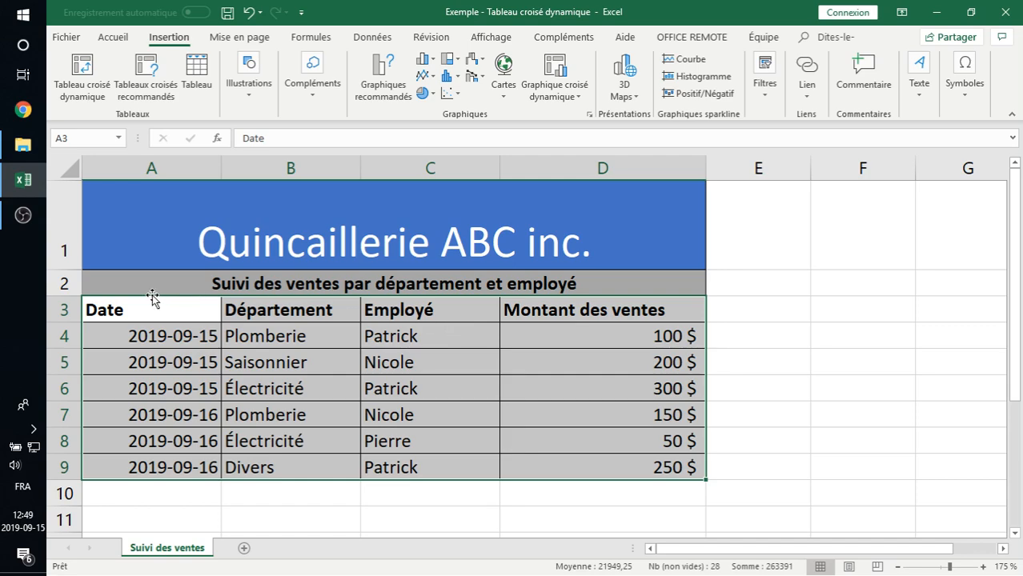
pyautogui.moveTo(130, 302); pyautogui.dragTo(565, 319)
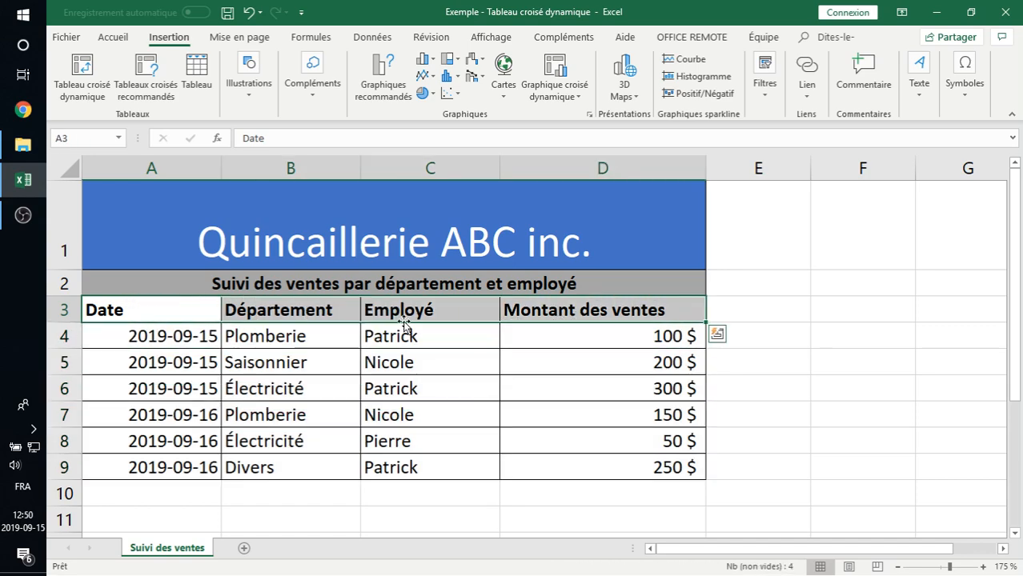
pyautogui.moveTo(134, 306); pyautogui.dragTo(551, 474)
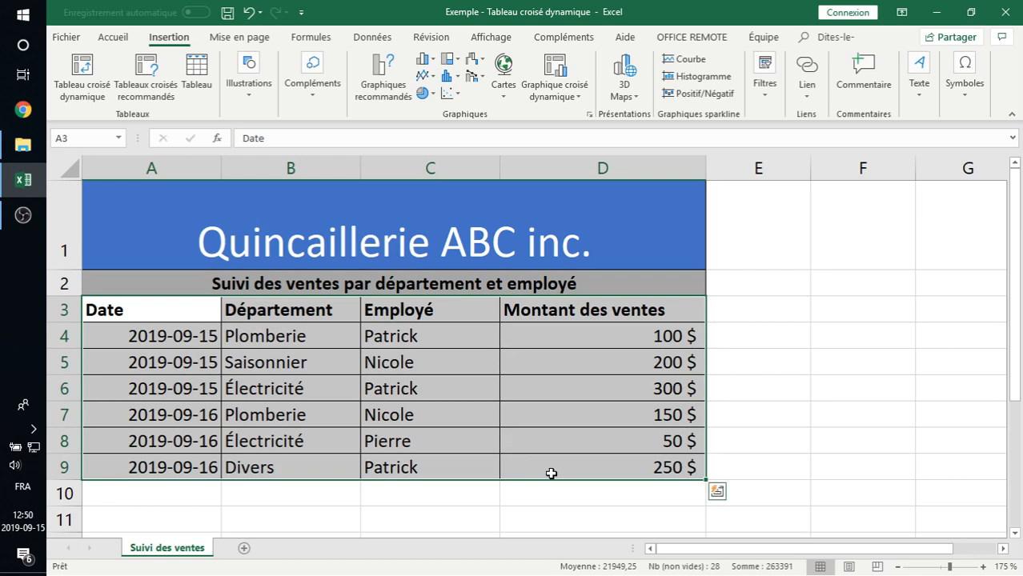
pyautogui.click(92, 96)
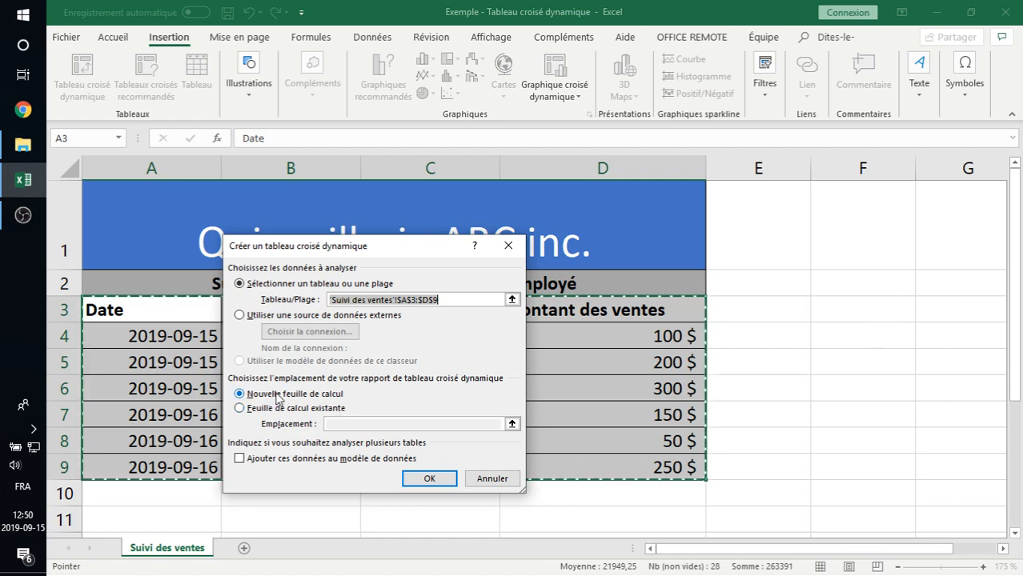
pyautogui.click(422, 478)
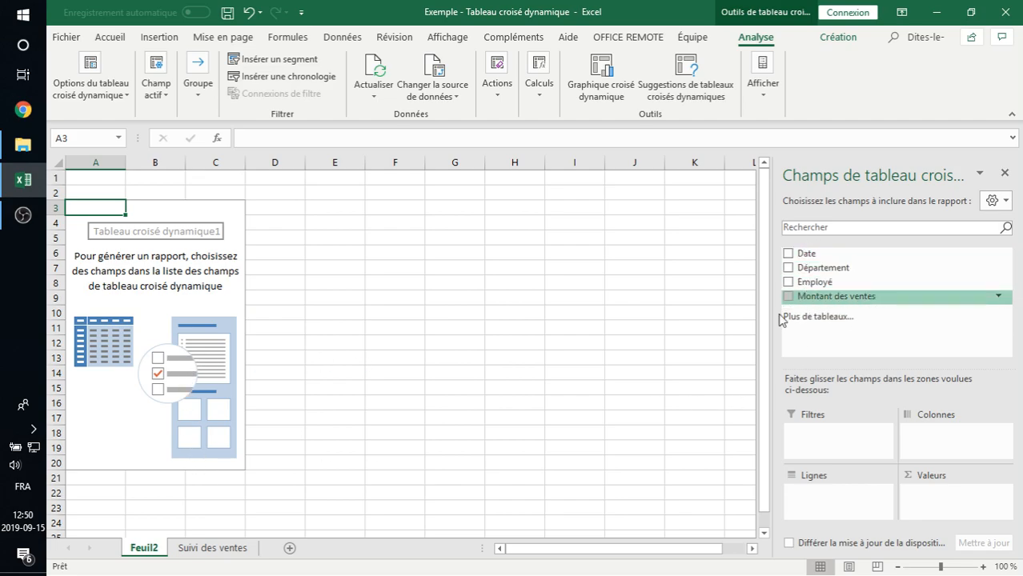
# - Review the column headers in A3:D3 on the Suivi des ventes sheet and return to the pivot table on Feuil2
pyautogui.click(209, 551)
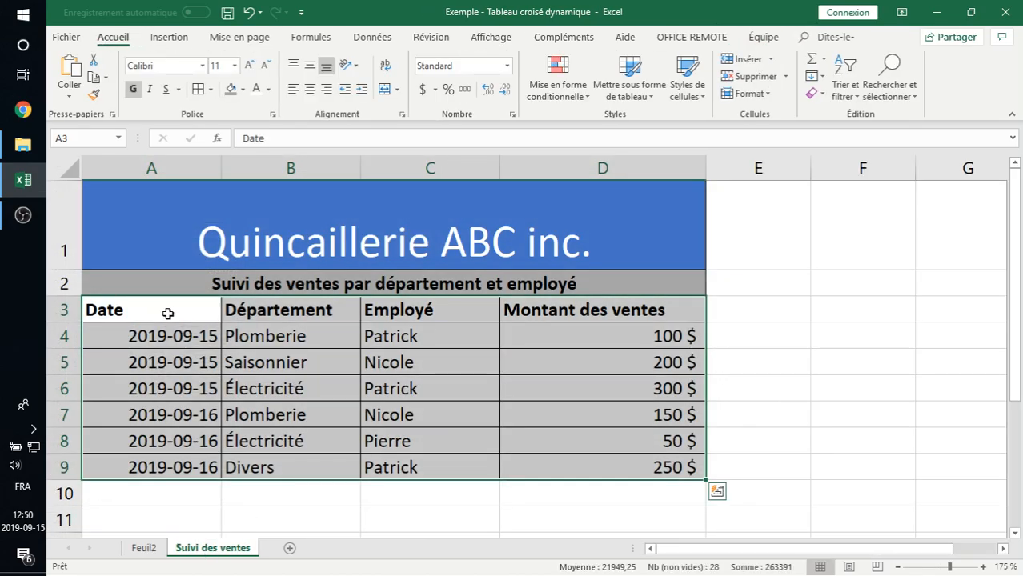
pyautogui.click(270, 306)
pyautogui.click(158, 311)
pyautogui.click(285, 309)
pyautogui.click(158, 308)
pyautogui.click(240, 309)
pyautogui.click(420, 309)
pyautogui.click(528, 309)
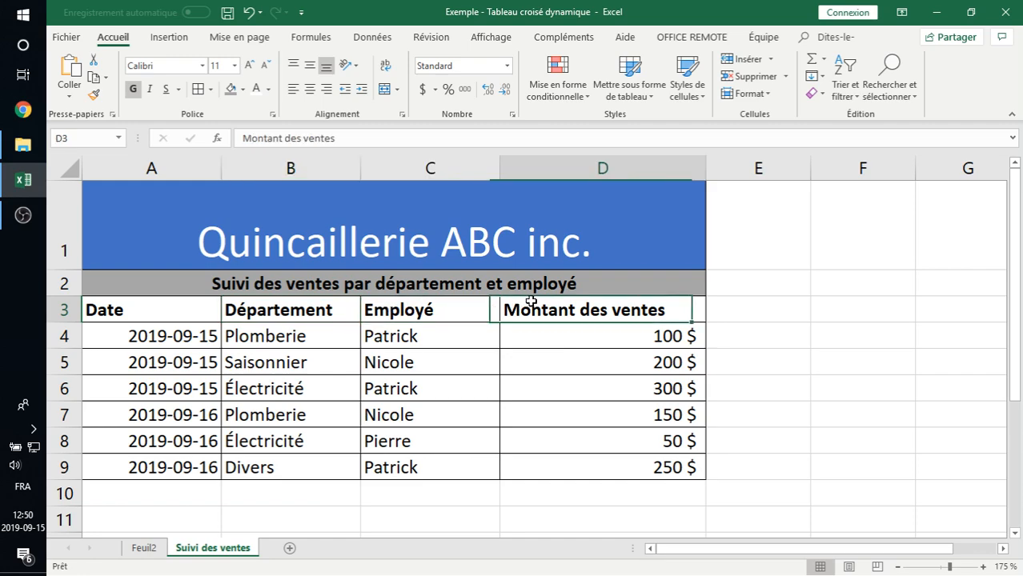
pyautogui.click(144, 549)
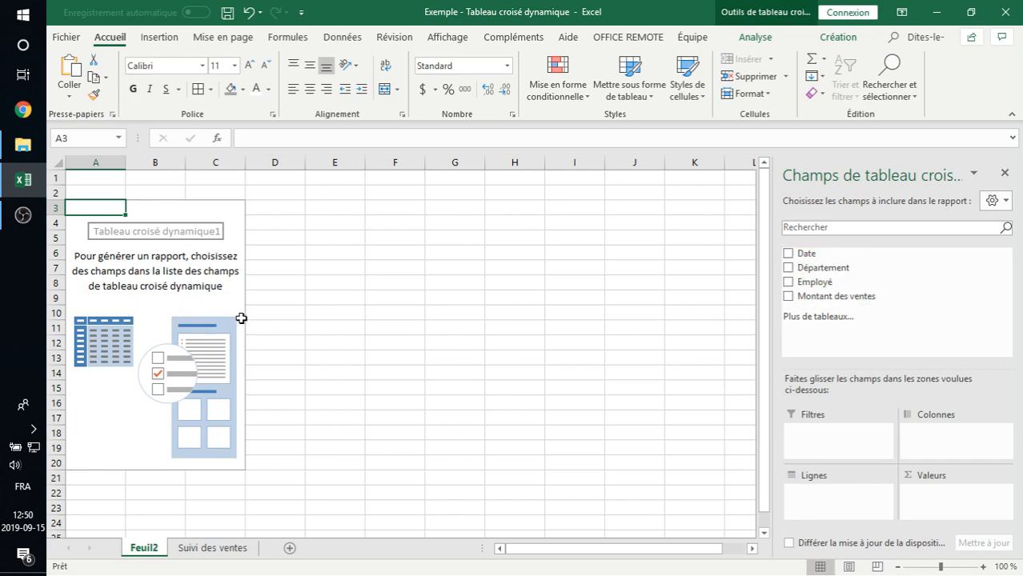
# - Add Date, Département and Employé as row fields and Montant des ventes as the summed value of the pivot table
pyautogui.click(788, 254)
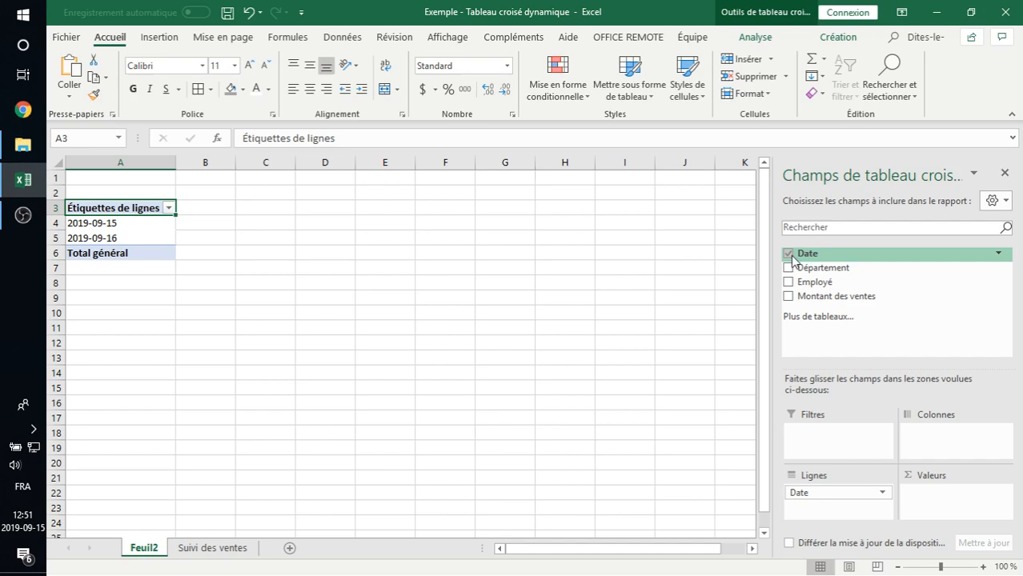
pyautogui.click(790, 297)
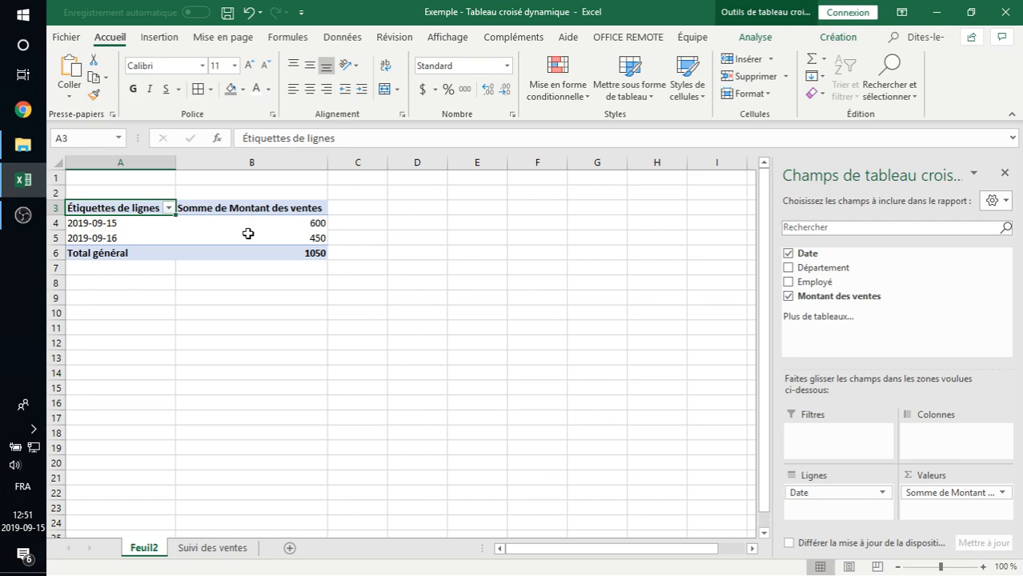
pyautogui.moveTo(249, 232)
pyautogui.click(788, 267)
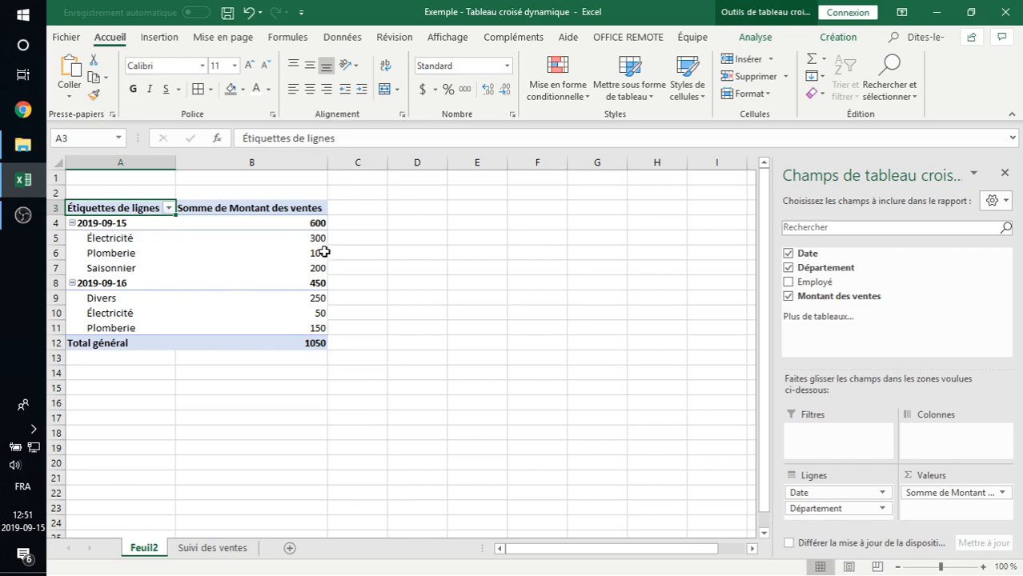
pyautogui.moveTo(293, 224)
pyautogui.moveTo(123, 226)
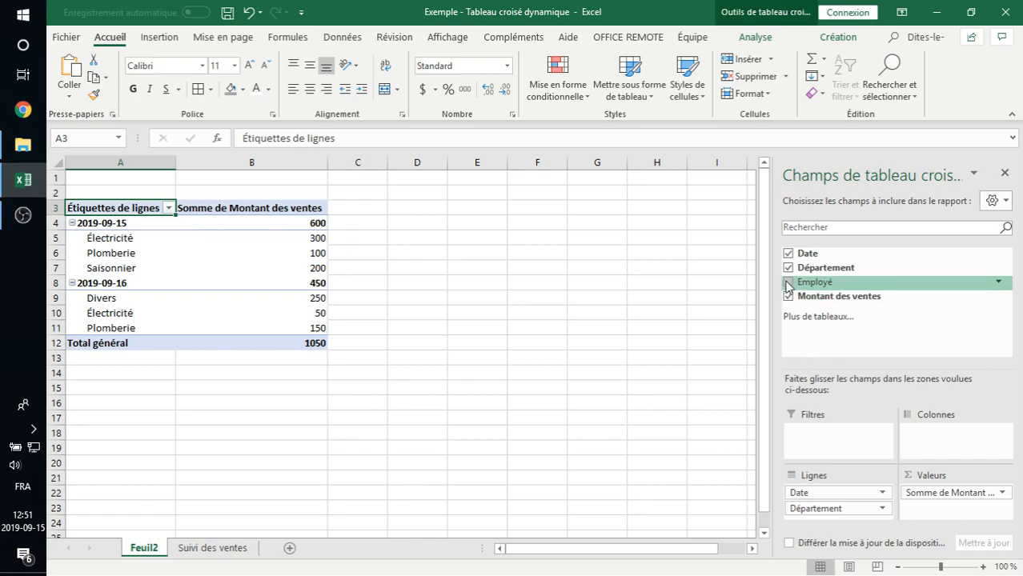
pyautogui.click(789, 281)
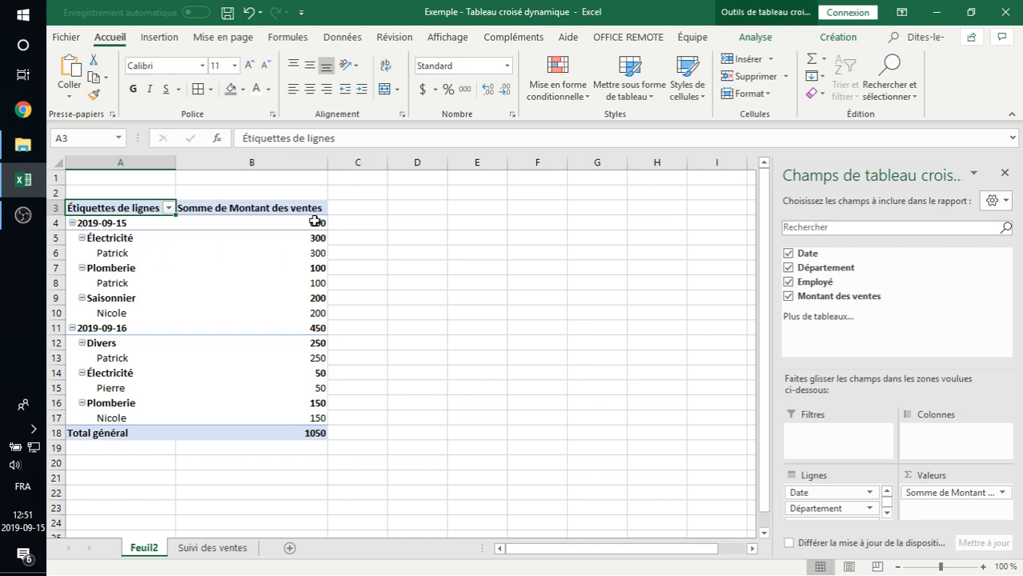
# - Enlarge the pivot field areas and reorder the row fields to Employé, Département, Date
pyautogui.moveTo(319, 251)
pyautogui.moveTo(842, 368); pyautogui.dragTo(846, 329)
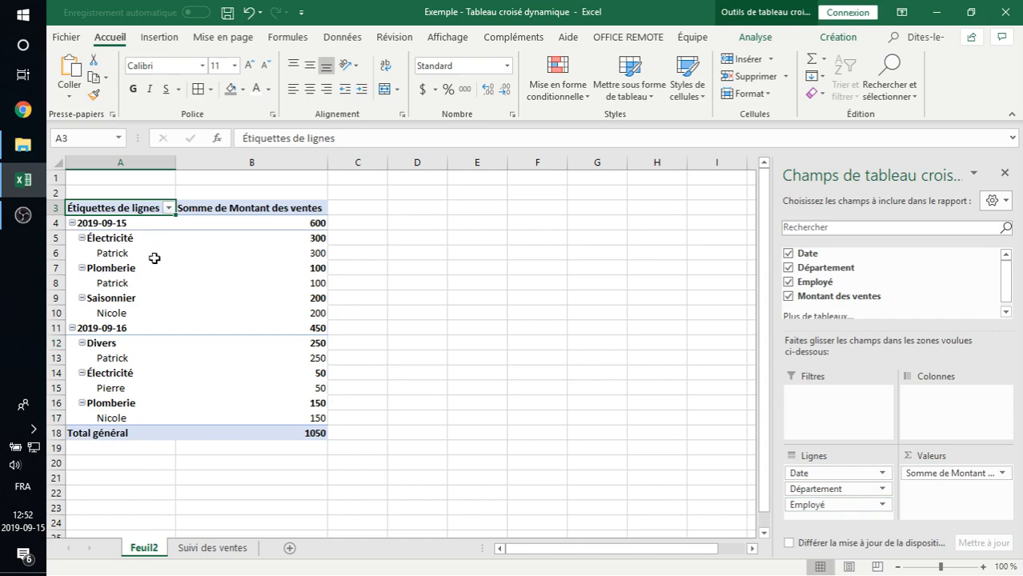
pyautogui.moveTo(155, 259)
pyautogui.moveTo(822, 491); pyautogui.dragTo(826, 469)
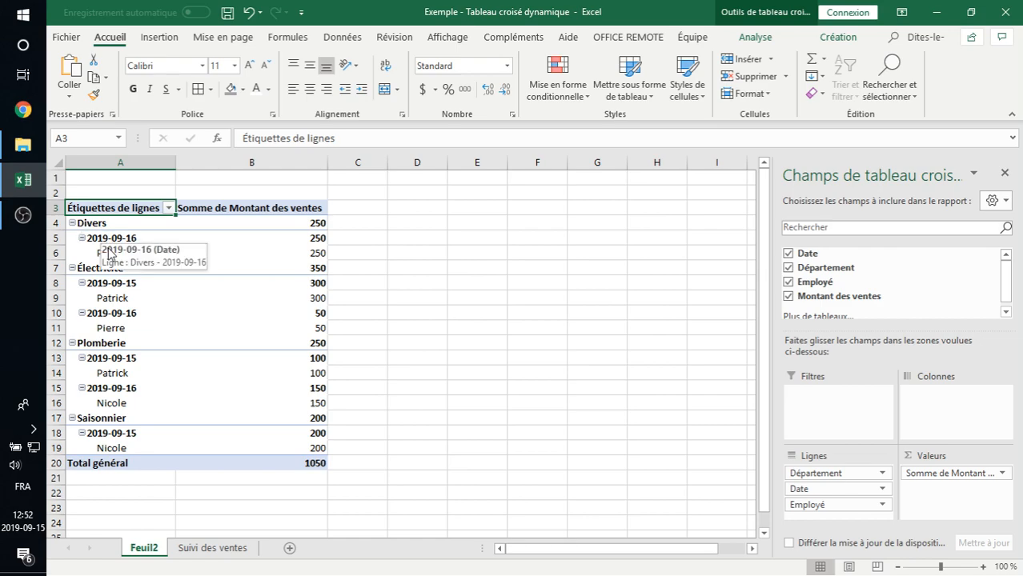
pyautogui.moveTo(849, 474)
pyautogui.mouseDown()
pyautogui.moveTo(836, 507)
pyautogui.moveTo(850, 485)
pyautogui.moveTo(838, 473)
pyautogui.mouseUp()
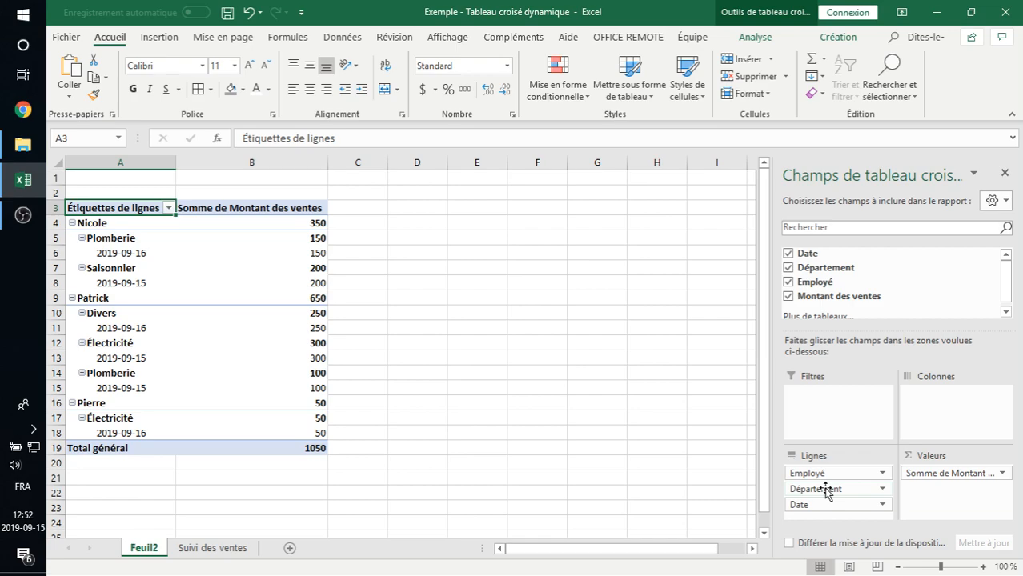
# - Remove the Département field from the pivot table's rows
pyautogui.click(883, 489)
pyautogui.click(883, 490)
pyautogui.click(882, 490)
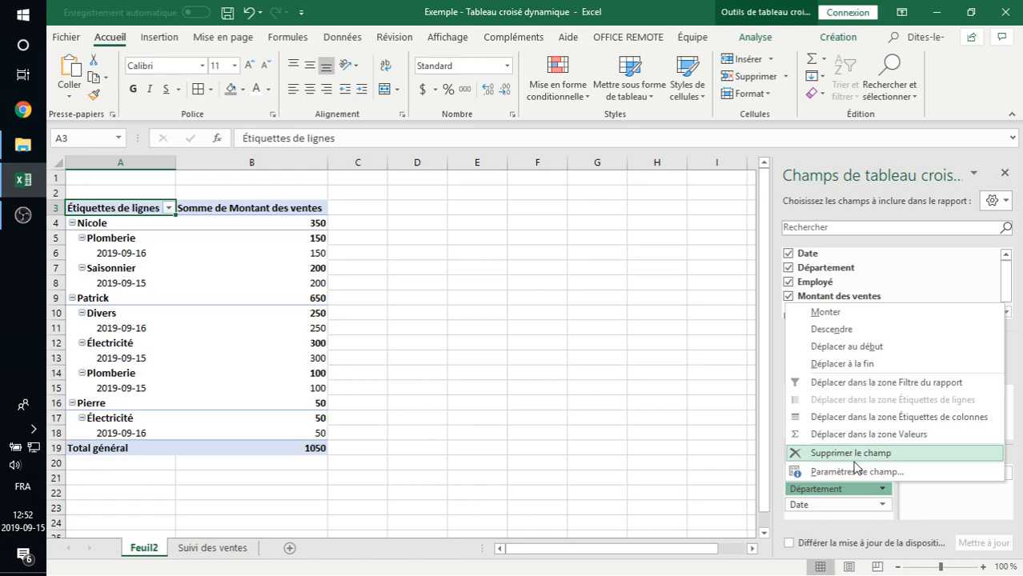
pyautogui.click(834, 490)
pyautogui.moveTo(836, 492); pyautogui.dragTo(693, 434)
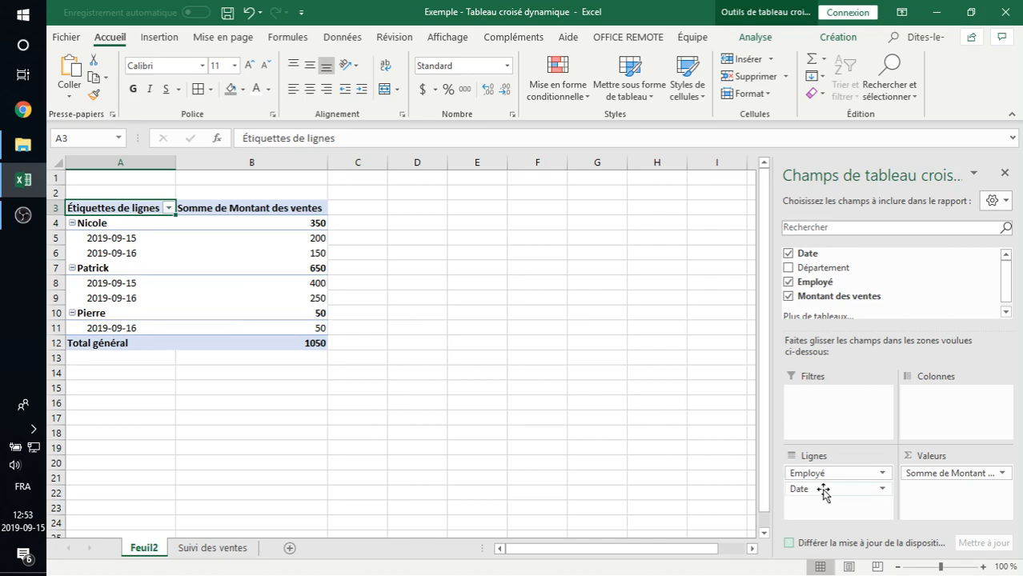
# - Move Date from the pivot rows to the columns and swap it with Employé, leaving Date in rows and Employé in columns
pyautogui.moveTo(825, 474)
pyautogui.mouseDown()
pyautogui.moveTo(822, 490)
pyautogui.moveTo(809, 490)
pyautogui.moveTo(822, 475)
pyautogui.moveTo(827, 494)
pyautogui.mouseUp()
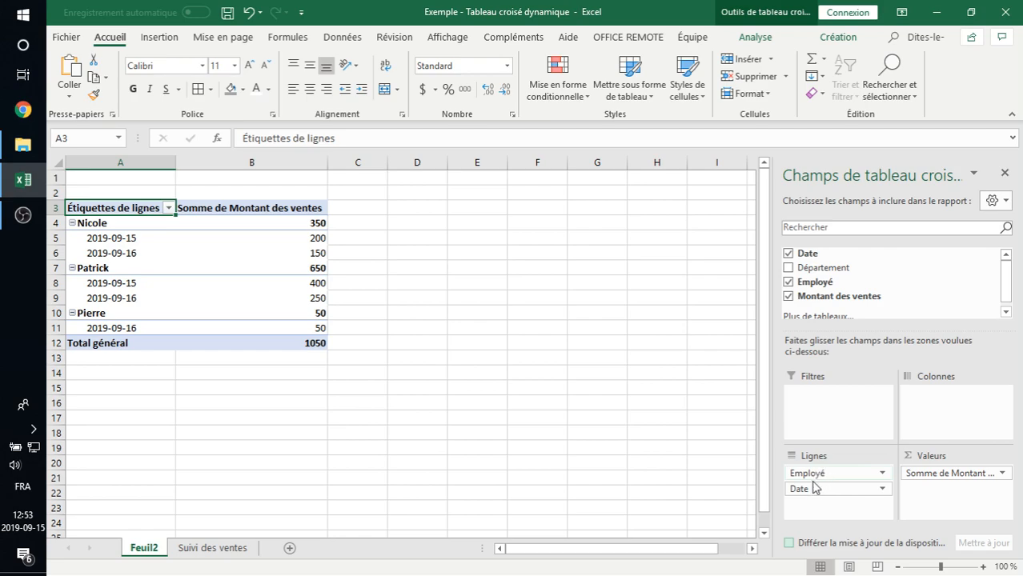
pyautogui.moveTo(802, 494); pyautogui.dragTo(939, 420)
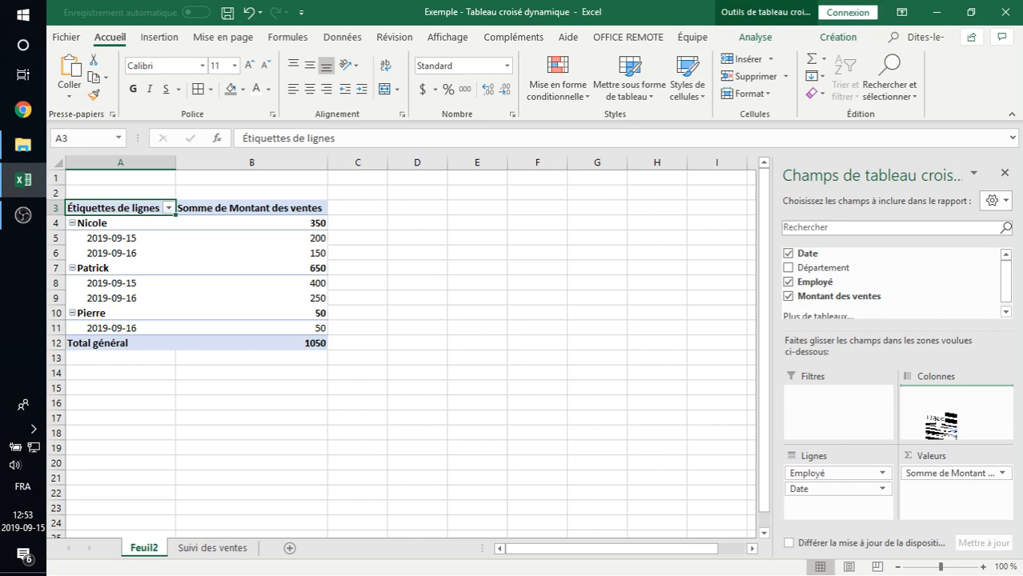
pyautogui.moveTo(939, 424); pyautogui.dragTo(938, 424)
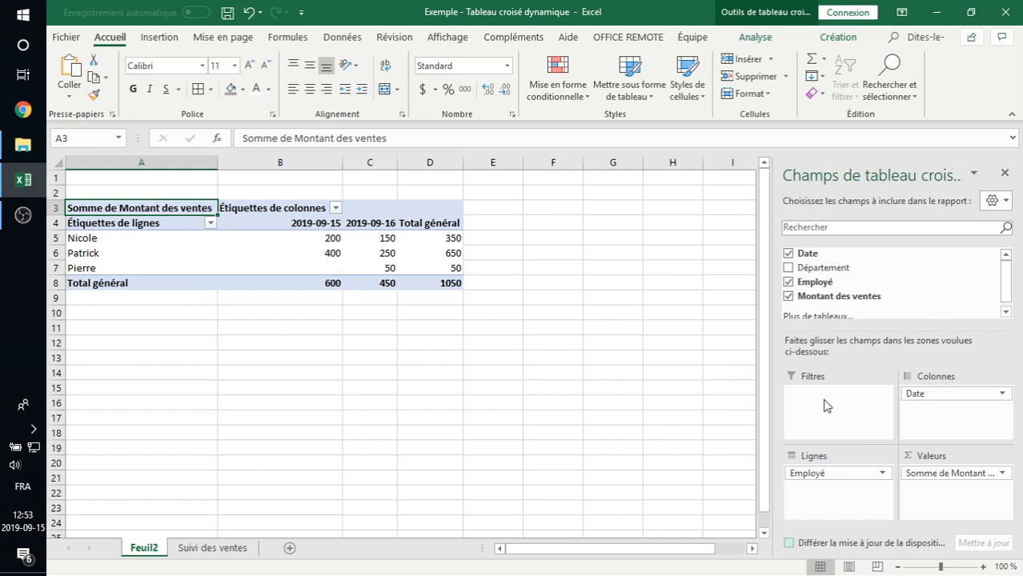
pyautogui.moveTo(923, 393)
pyautogui.mouseDown()
pyautogui.moveTo(853, 485)
pyautogui.moveTo(810, 474)
pyautogui.moveTo(901, 453)
pyautogui.moveTo(935, 407)
pyautogui.mouseUp()
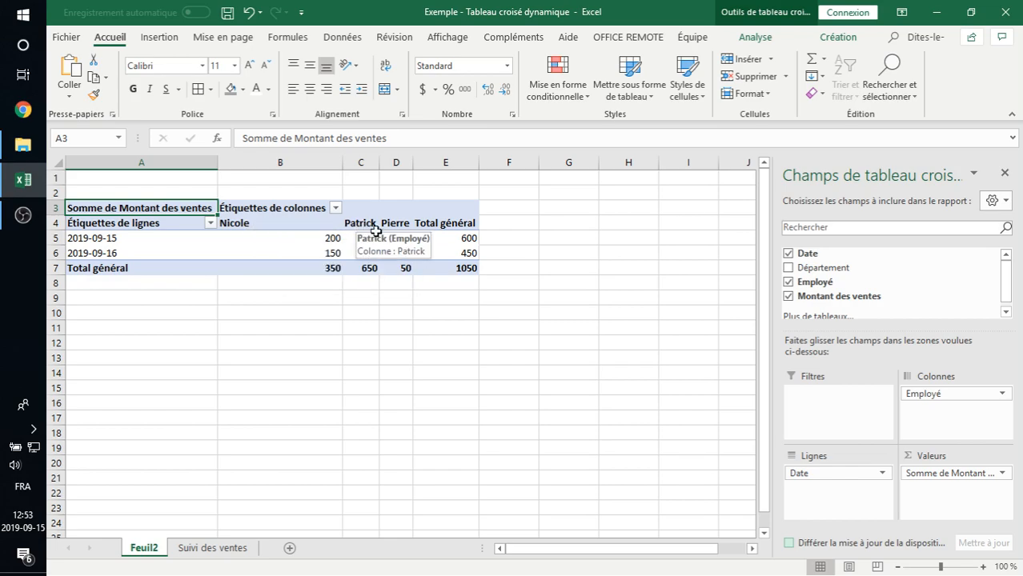
# - Add the Département field back to the pivot table's rows and place it above Date
pyautogui.moveTo(813, 267)
pyautogui.mouseDown()
pyautogui.moveTo(810, 298)
pyautogui.moveTo(818, 263)
pyautogui.moveTo(796, 272)
pyautogui.mouseUp()
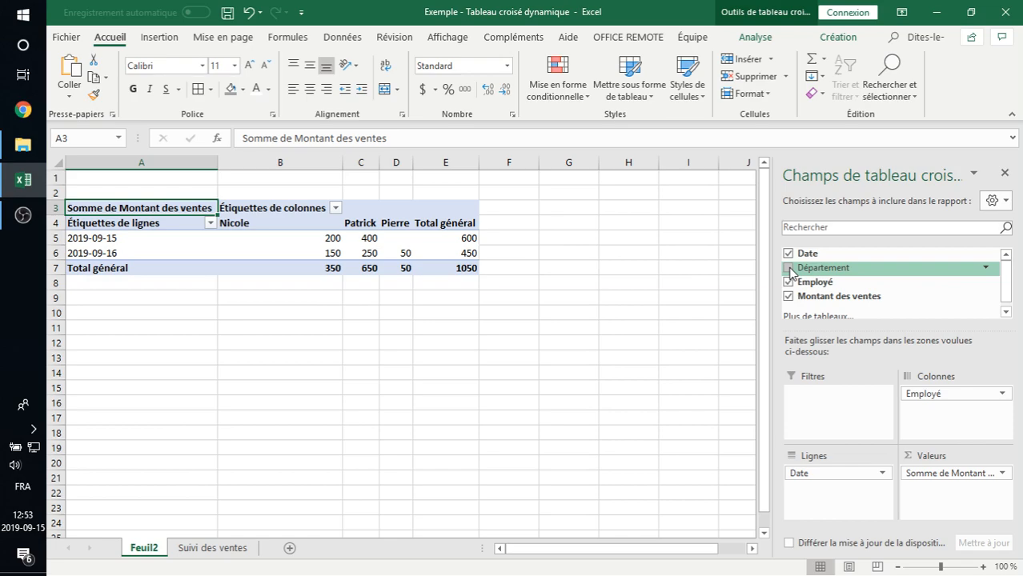
pyautogui.click(790, 268)
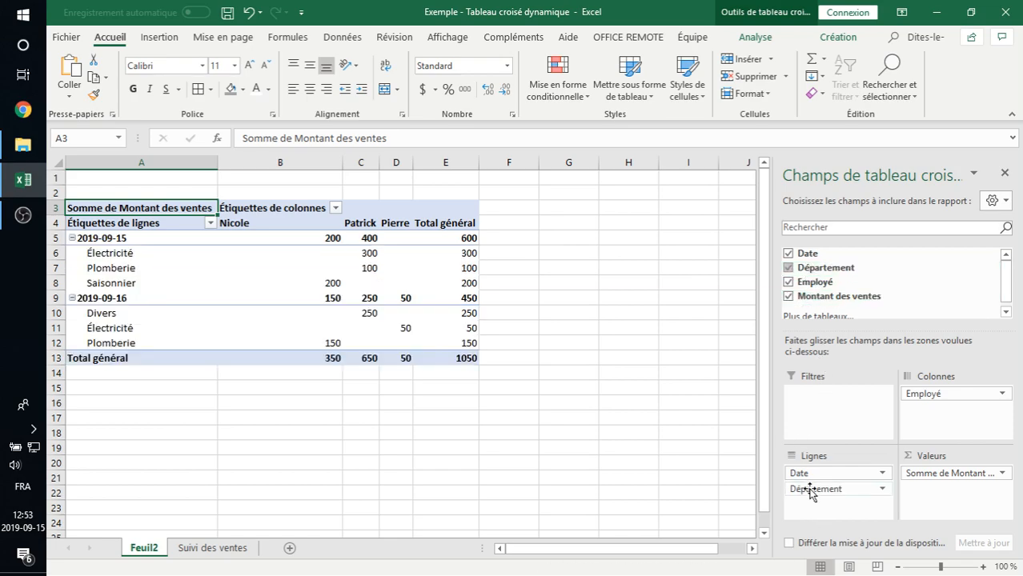
pyautogui.moveTo(811, 493); pyautogui.dragTo(828, 474)
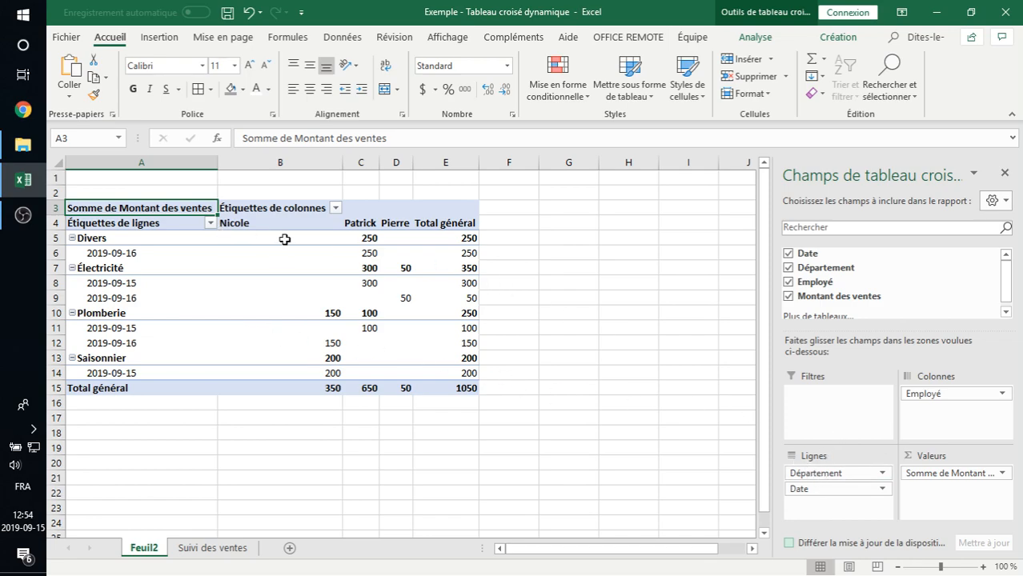
# - Move Date from the rows to the report filter and filter the pivot table on 2019-09-16
pyautogui.moveTo(831, 494); pyautogui.dragTo(841, 417)
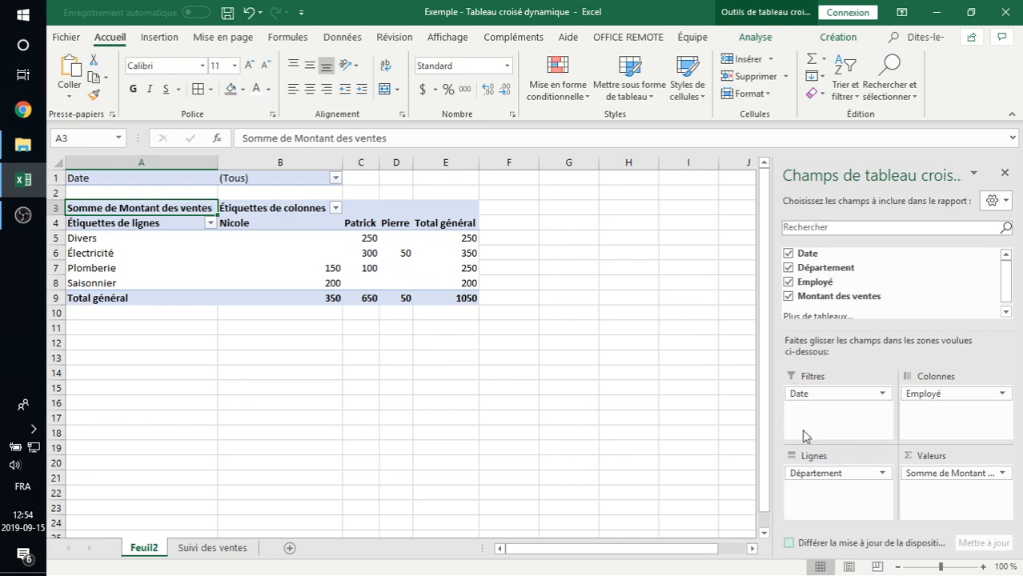
pyautogui.moveTo(824, 394); pyautogui.dragTo(836, 417)
pyautogui.click(335, 179)
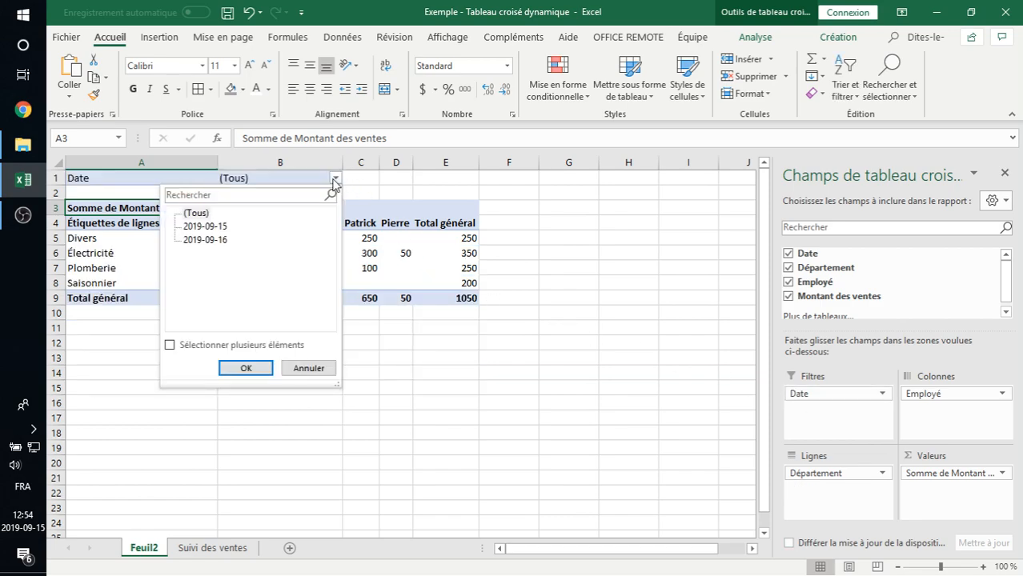
pyautogui.click(204, 227)
pyautogui.click(209, 238)
pyautogui.click(209, 228)
pyautogui.click(212, 239)
pyautogui.click(243, 369)
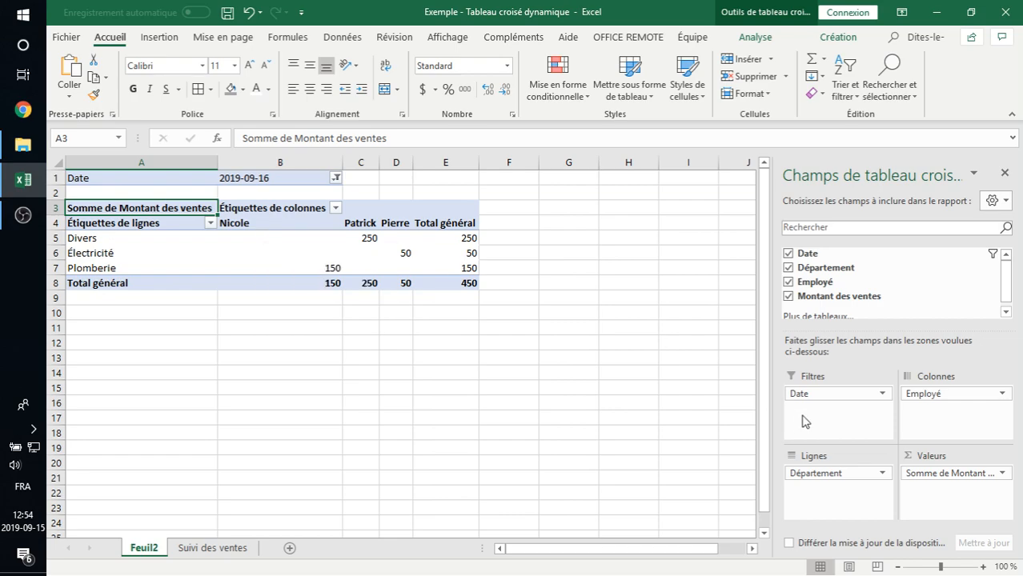
# - Swap Date and Département between filter and rows, and filter the pivot table on Électricité followed by Saisonnier
pyautogui.moveTo(818, 393)
pyautogui.mouseDown()
pyautogui.moveTo(818, 485)
pyautogui.moveTo(821, 413)
pyautogui.mouseUp()
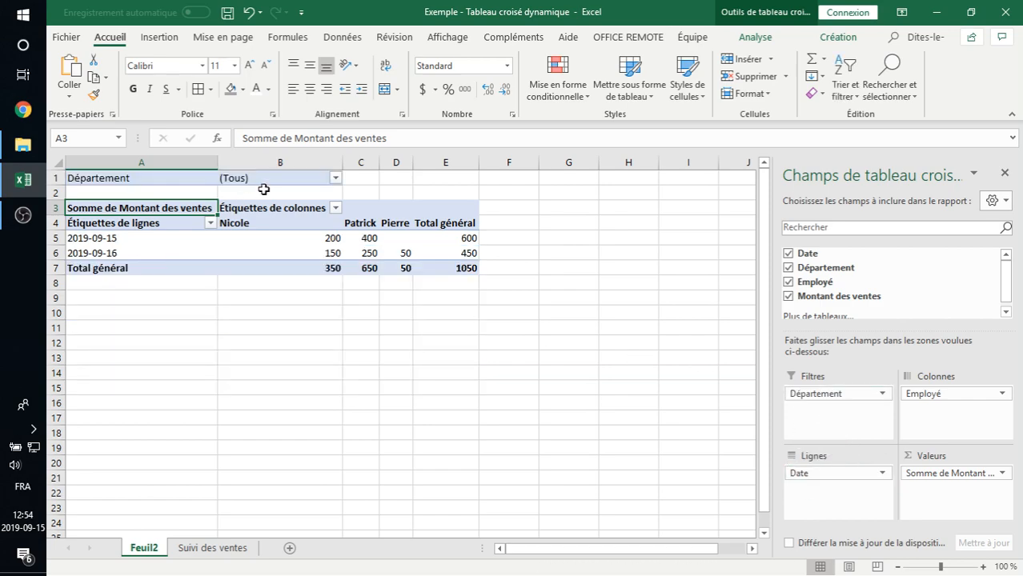
pyautogui.click(311, 187)
pyautogui.click(337, 177)
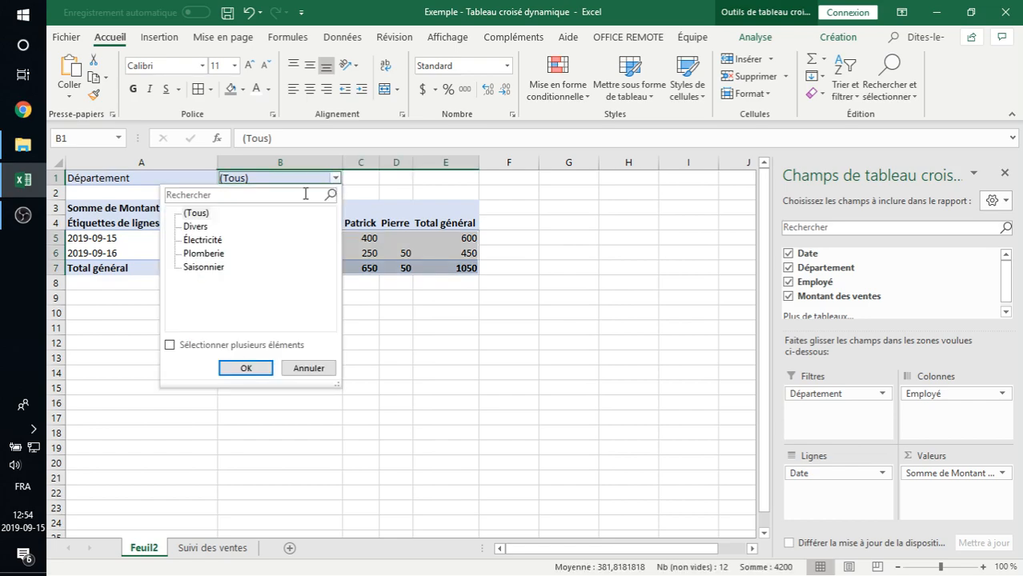
pyautogui.click(202, 240)
pyautogui.click(245, 368)
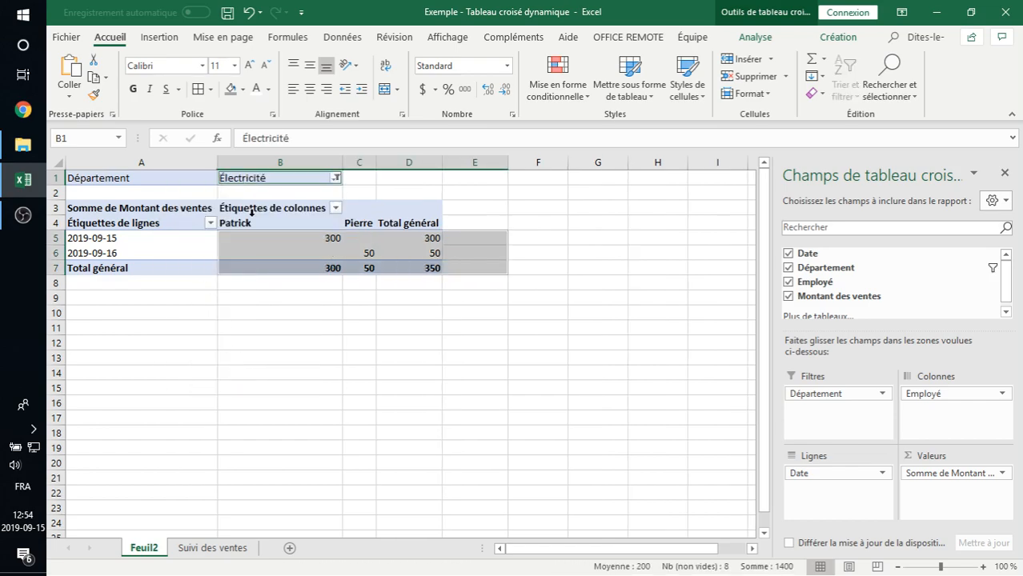
pyautogui.click(336, 177)
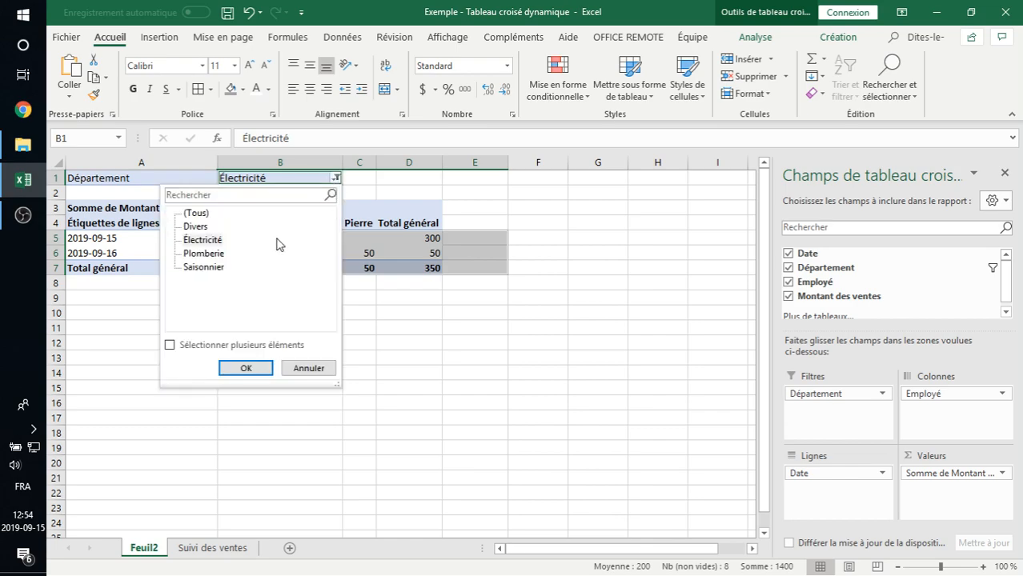
pyautogui.click(245, 367)
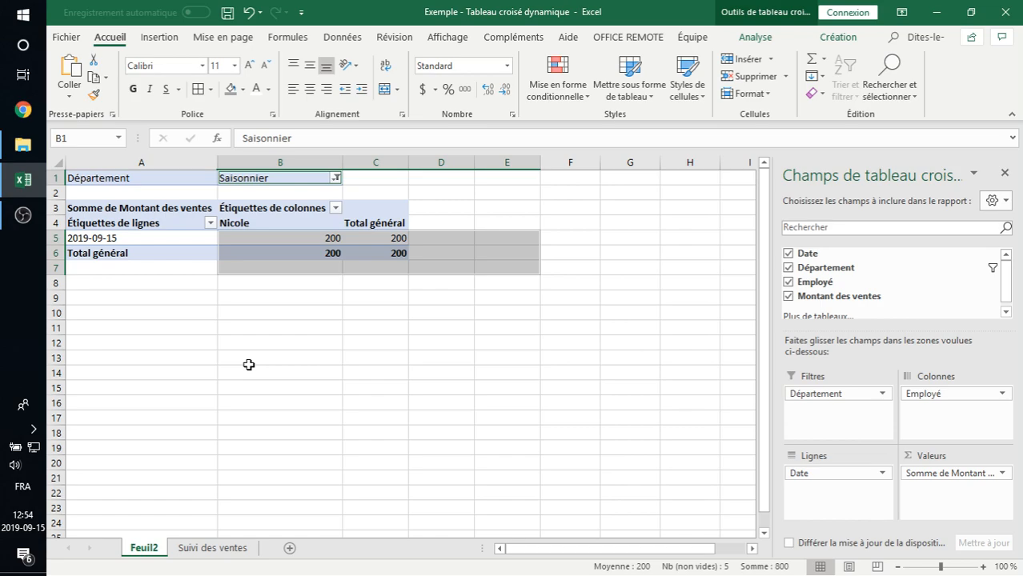
# - Review the source sales data on the Suivi des ventes sheet and return to the pivot table on Feuil2
pyautogui.click(229, 549)
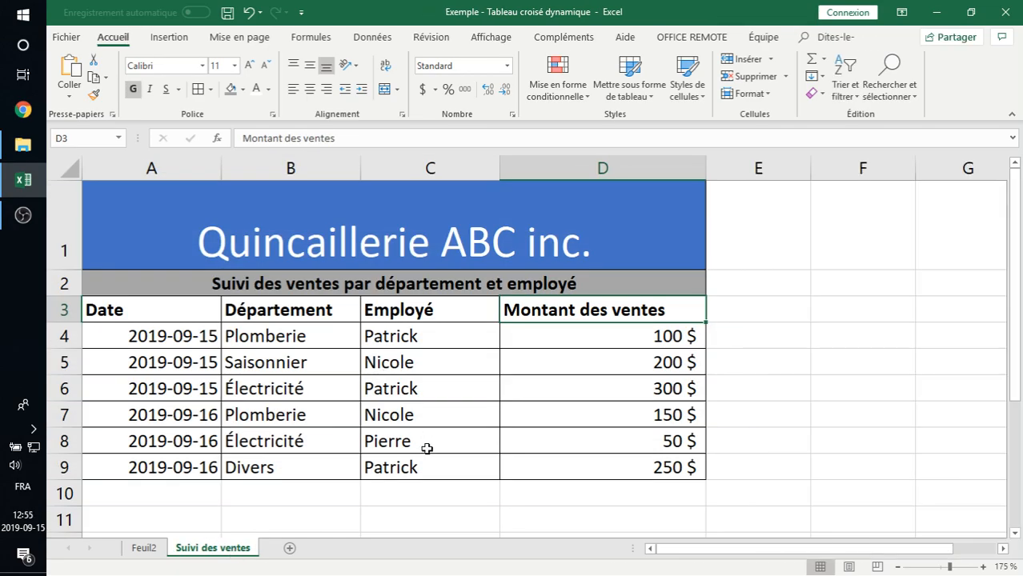
pyautogui.scroll(-3, 446, 384)
pyautogui.scroll(3, 448, 390)
pyautogui.click(144, 548)
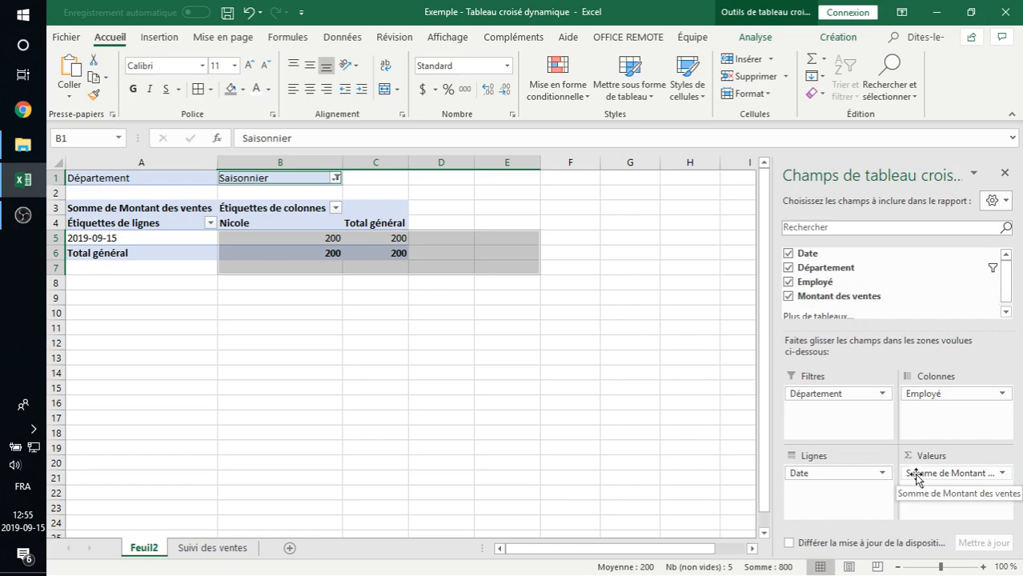
# - Move Département and Employé to the pivot rows and order the row fields as Département, Employé, Date
pyautogui.moveTo(880, 397); pyautogui.dragTo(836, 496)
pyautogui.moveTo(920, 394); pyautogui.dragTo(839, 501)
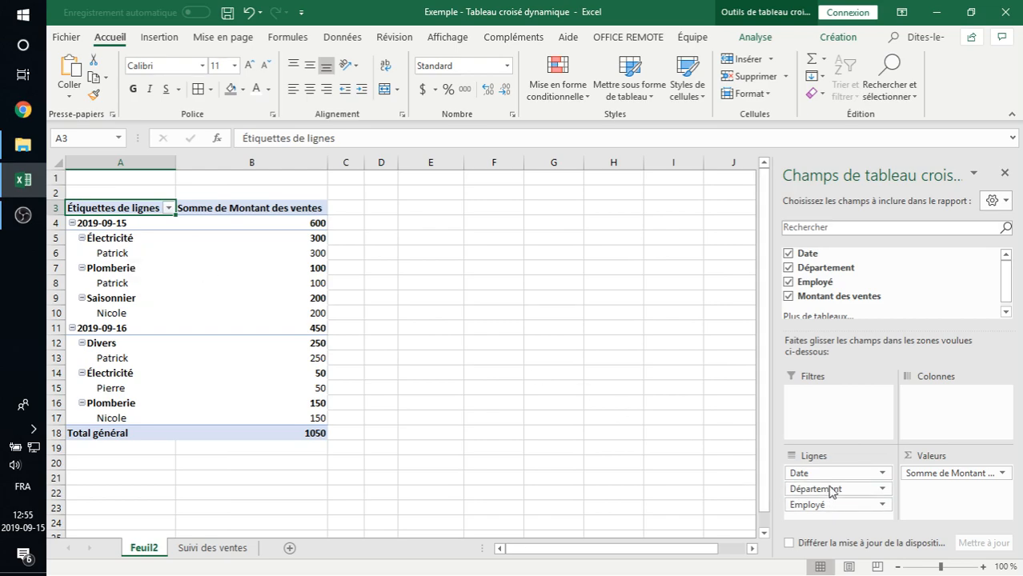
pyautogui.moveTo(827, 493); pyautogui.dragTo(825, 477)
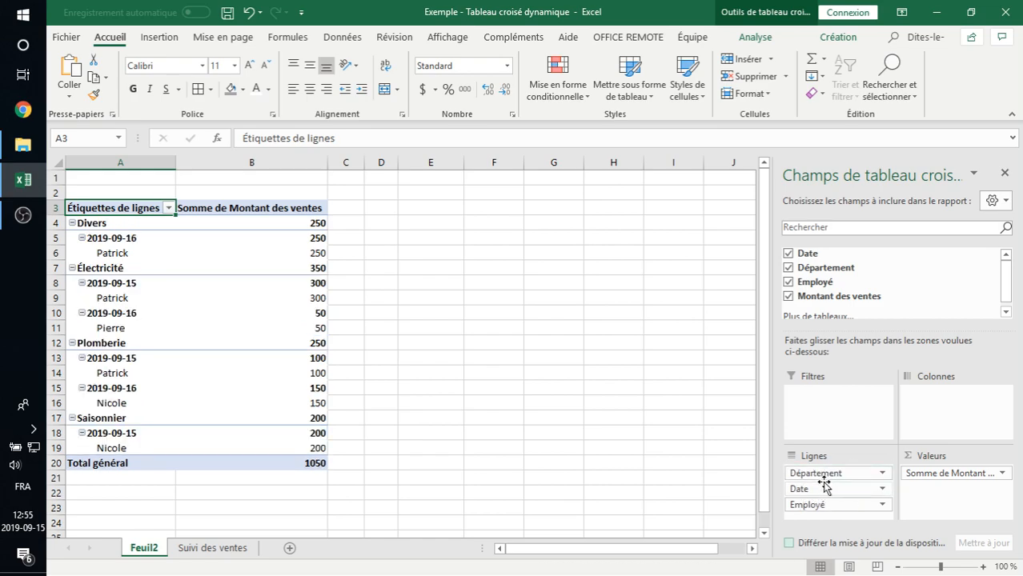
pyautogui.moveTo(818, 506); pyautogui.dragTo(833, 482)
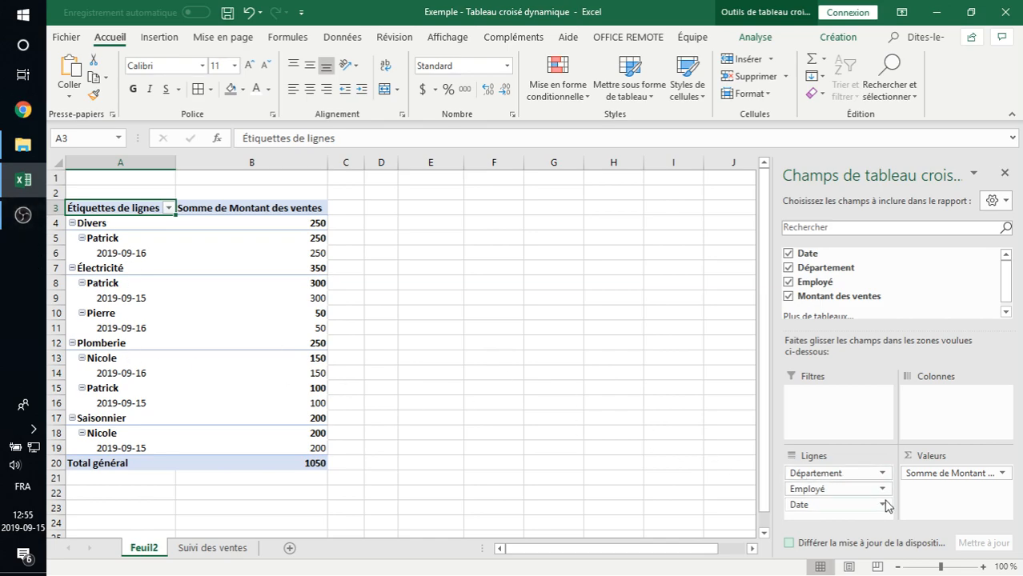
# - Examine the calculation types available for the Somme de Montant des ventes value field and keep Somme
pyautogui.click(942, 475)
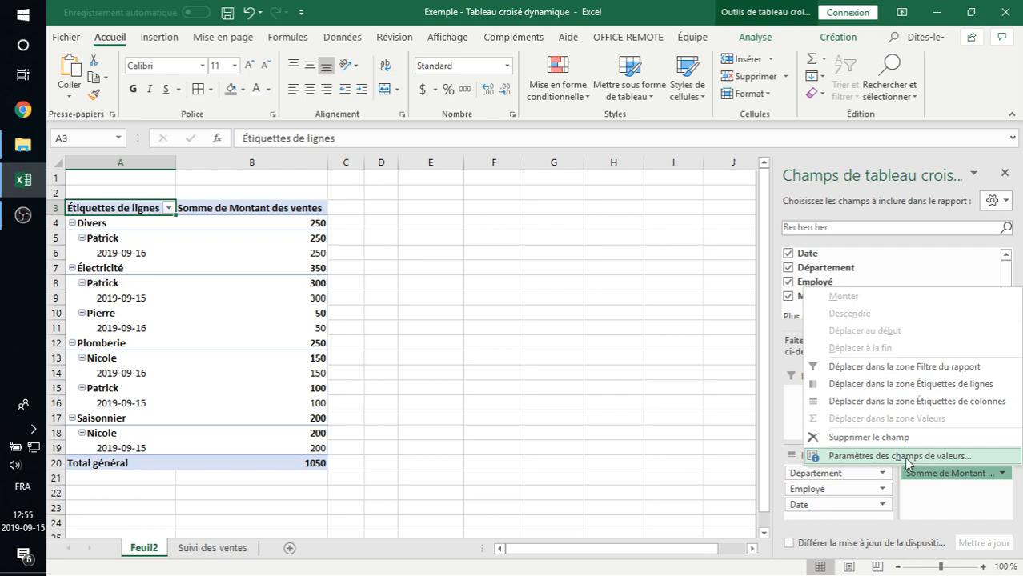
pyautogui.click(907, 459)
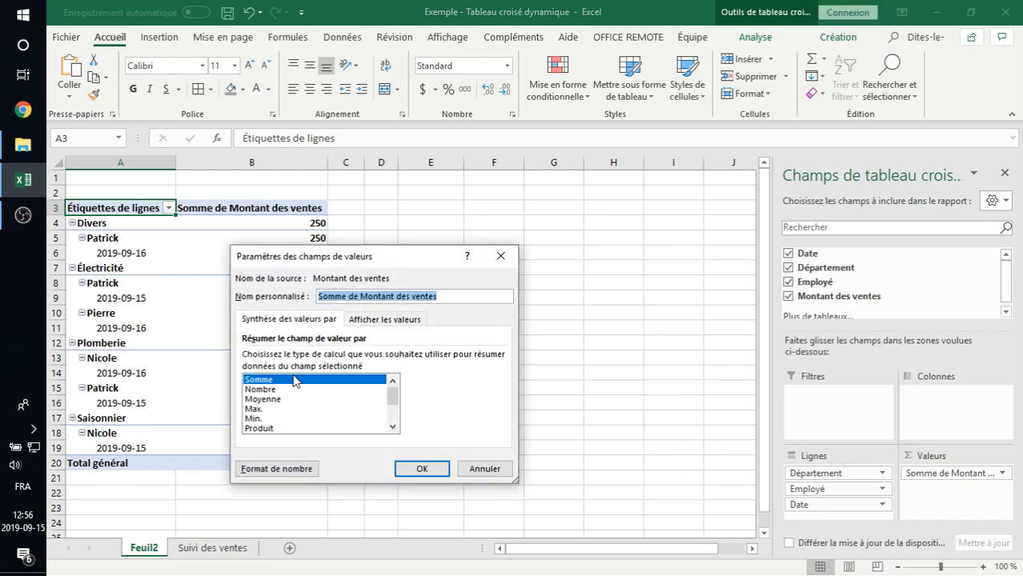
pyautogui.moveTo(339, 256); pyautogui.dragTo(536, 208)
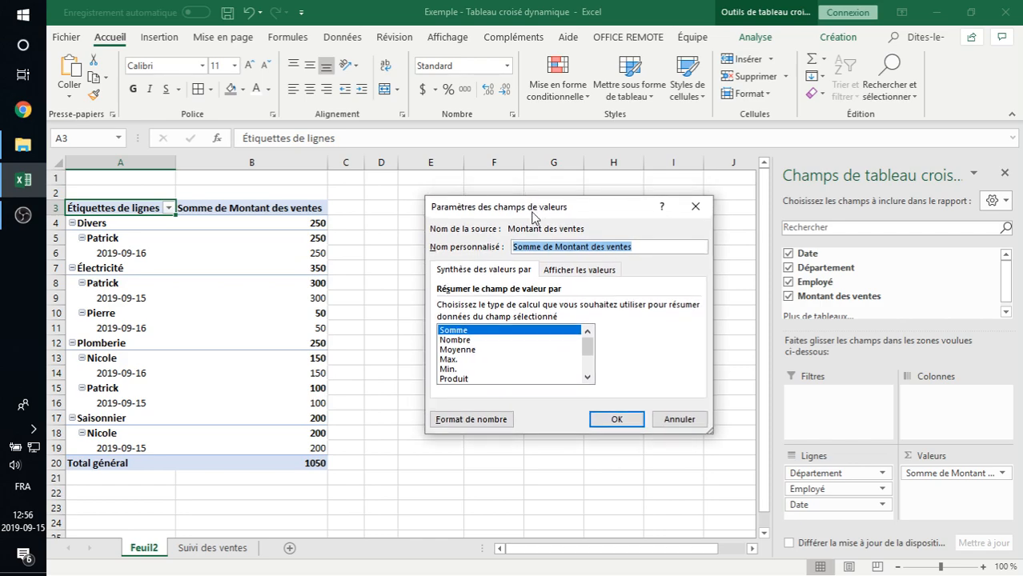
pyautogui.click(463, 340)
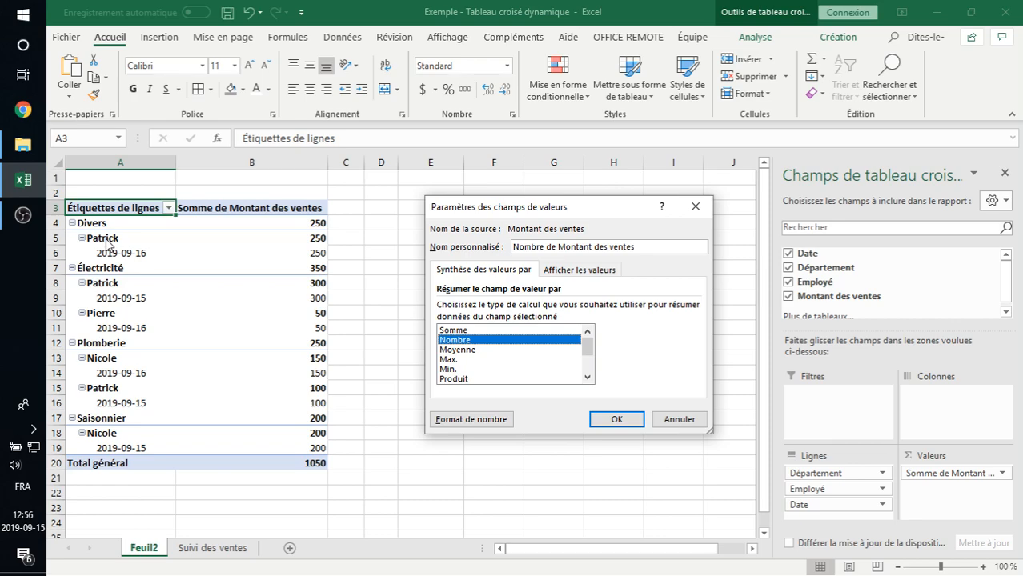
pyautogui.click(479, 350)
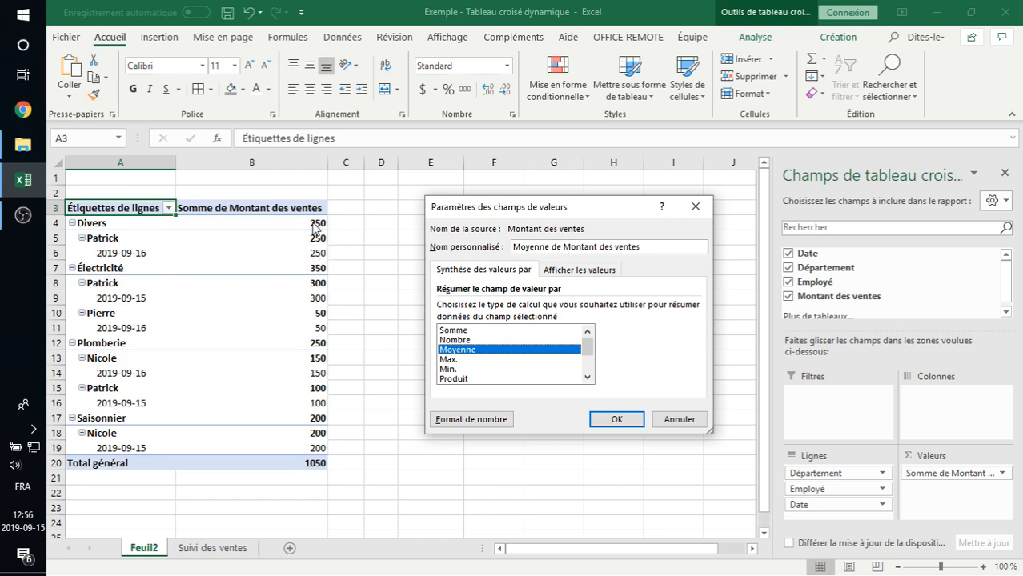
pyautogui.click(470, 360)
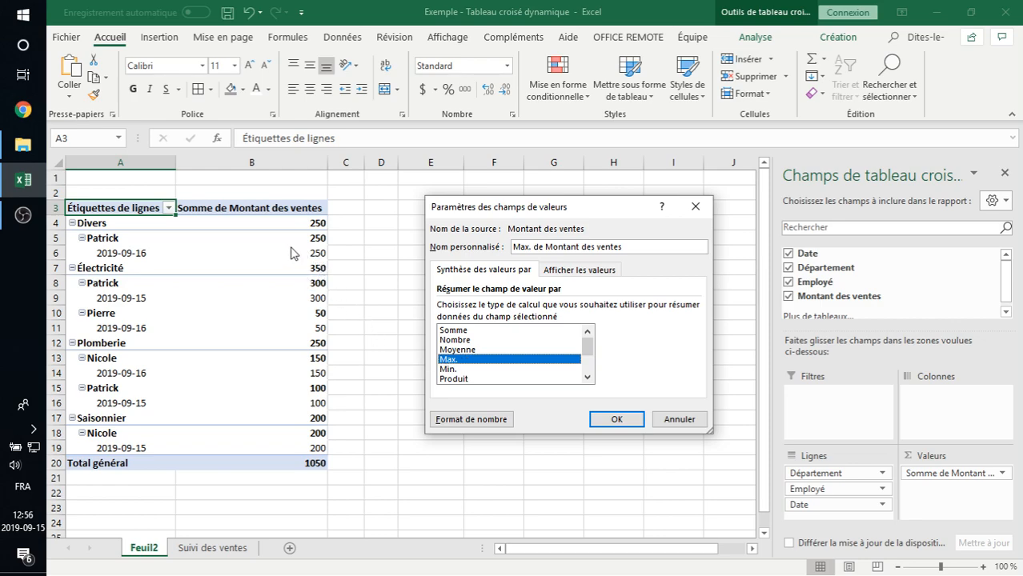
pyautogui.click(446, 370)
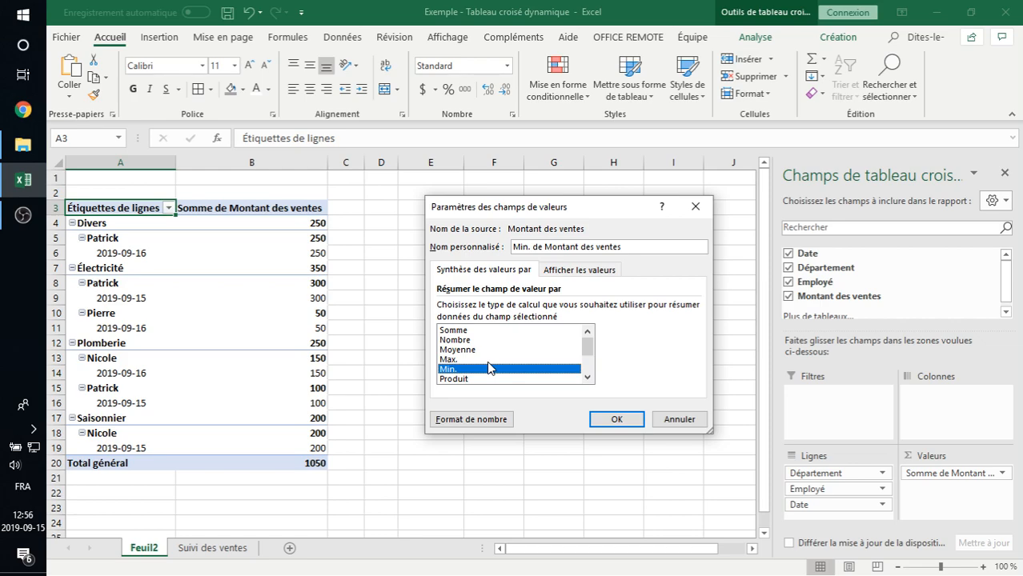
pyautogui.click(478, 378)
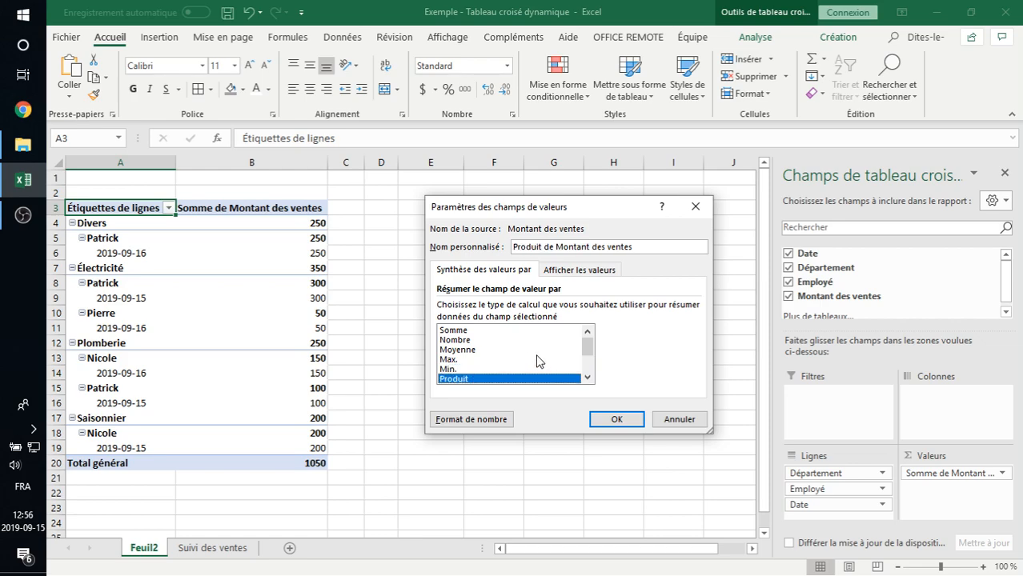
pyautogui.moveTo(592, 344); pyautogui.dragTo(592, 354)
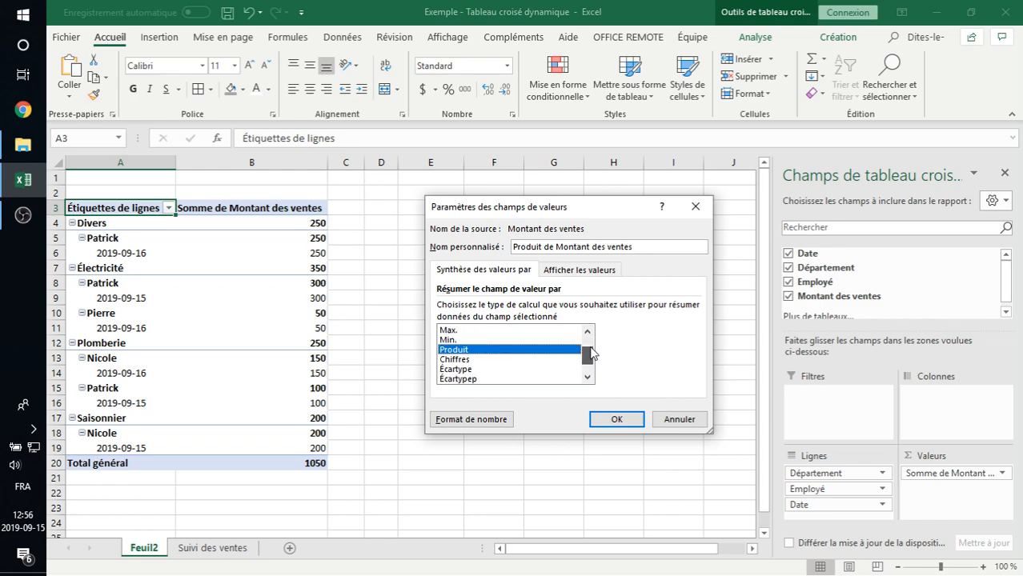
pyautogui.click(591, 372)
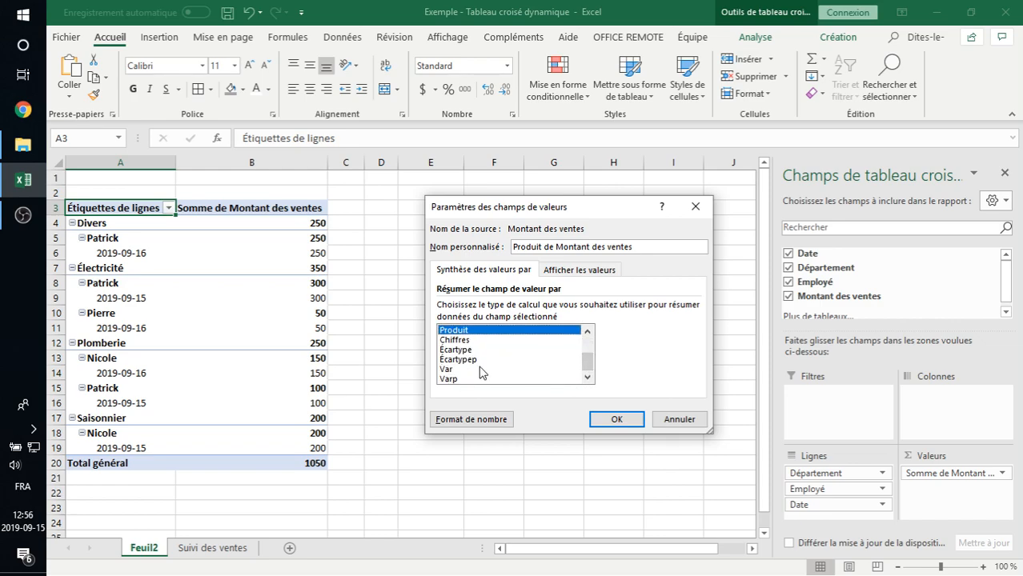
pyautogui.scroll(2, 578, 374)
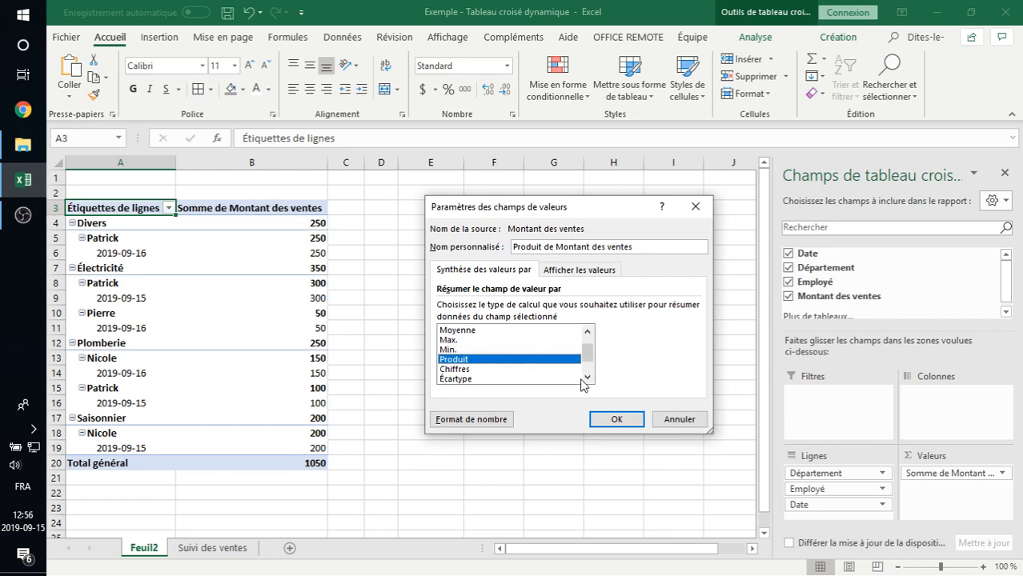
pyautogui.click(481, 330)
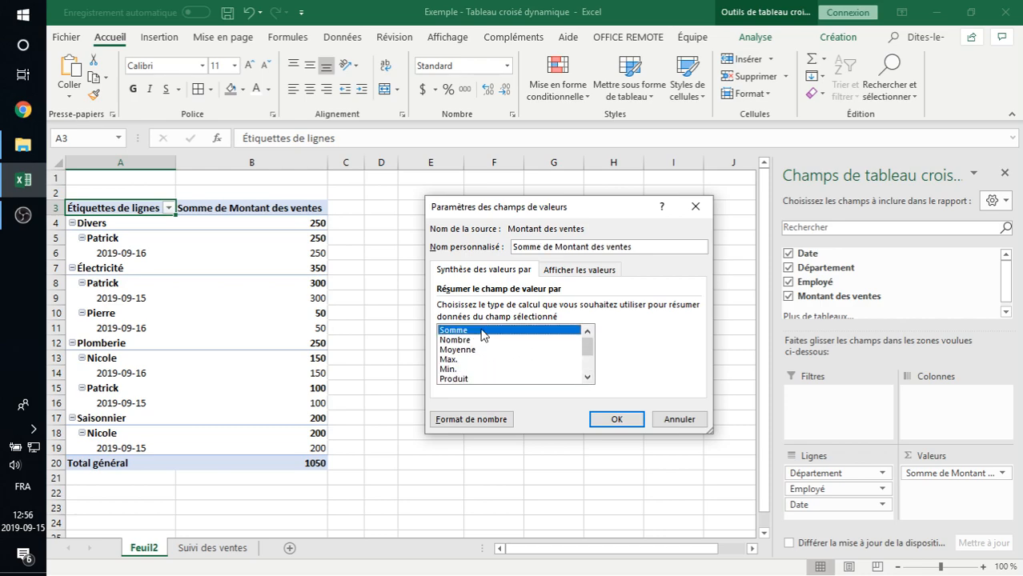
pyautogui.click(616, 420)
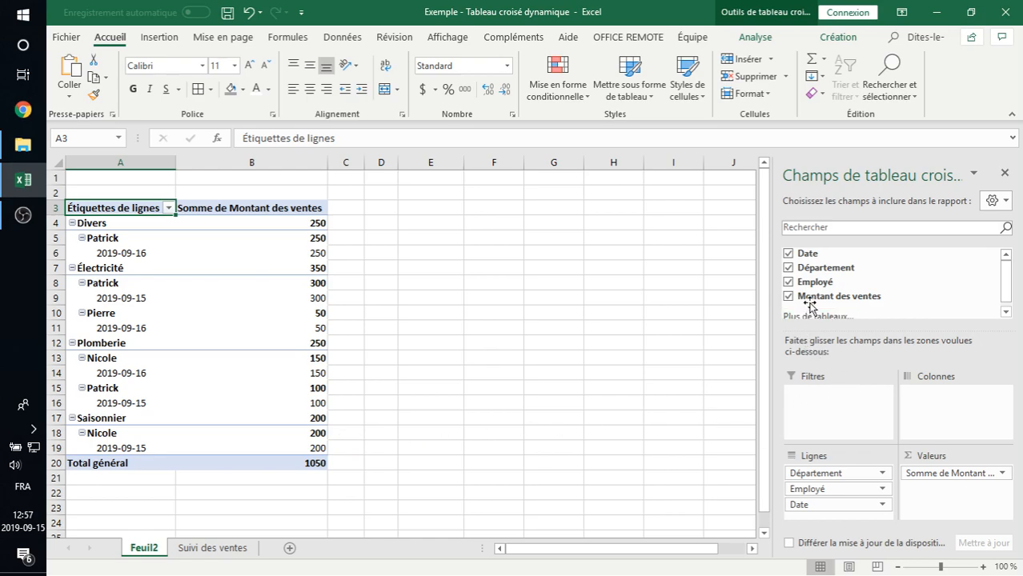
# - Add a second Montant des ventes field to the values, summarise it by Moyenne and name it Moyenne des ventes
pyautogui.moveTo(812, 297); pyautogui.dragTo(947, 489)
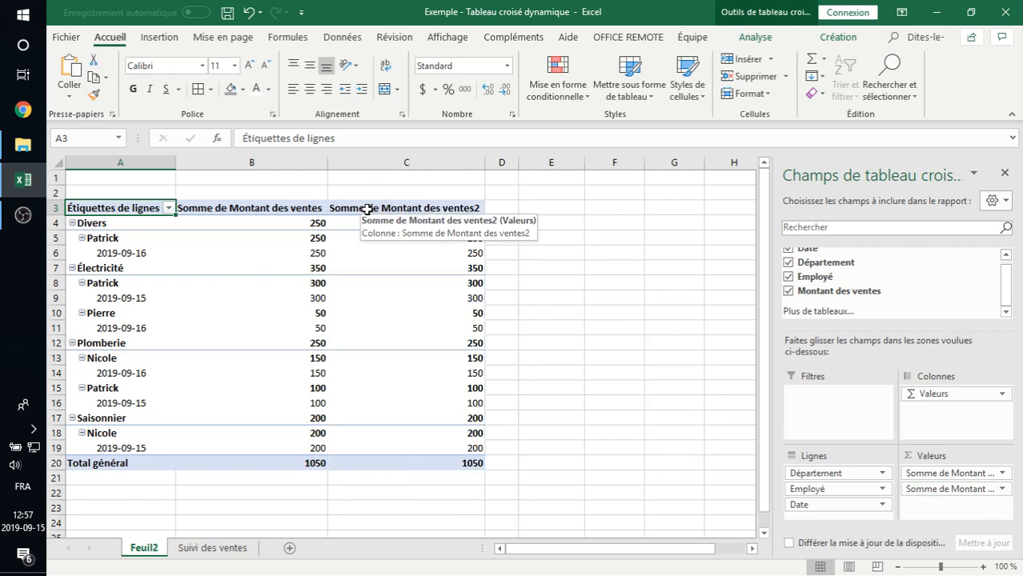
pyautogui.click(949, 490)
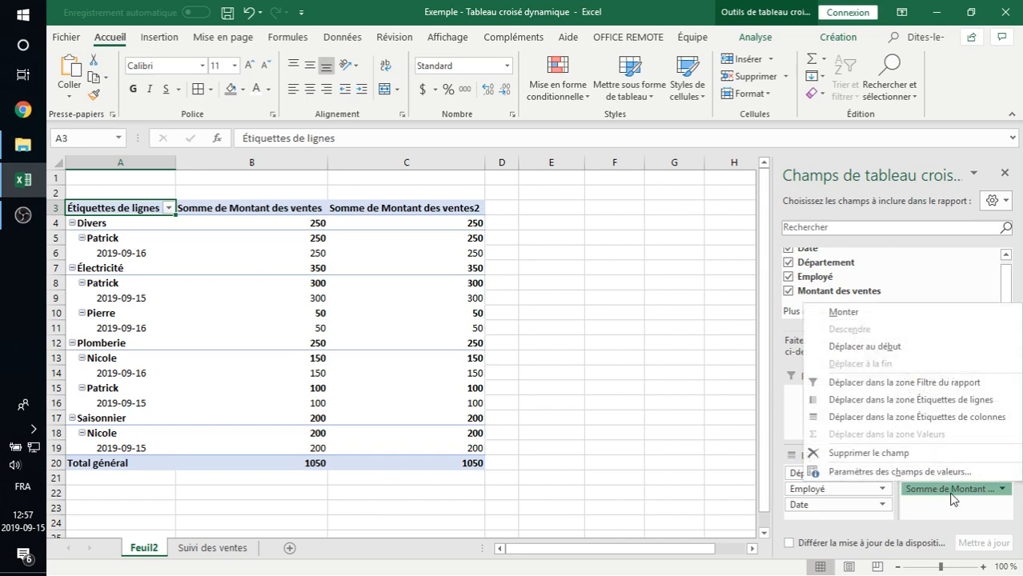
pyautogui.click(945, 474)
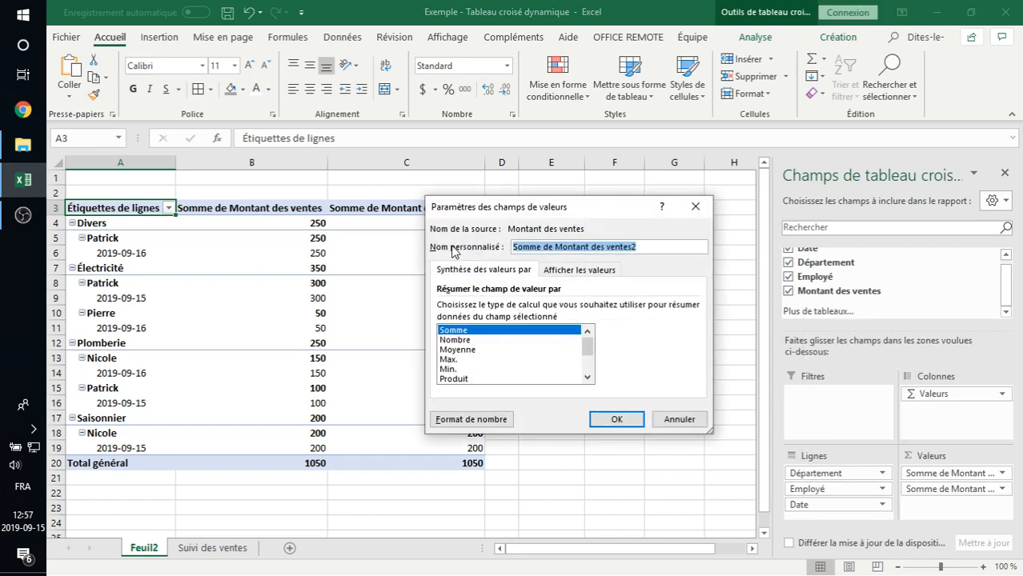
pyautogui.click(465, 351)
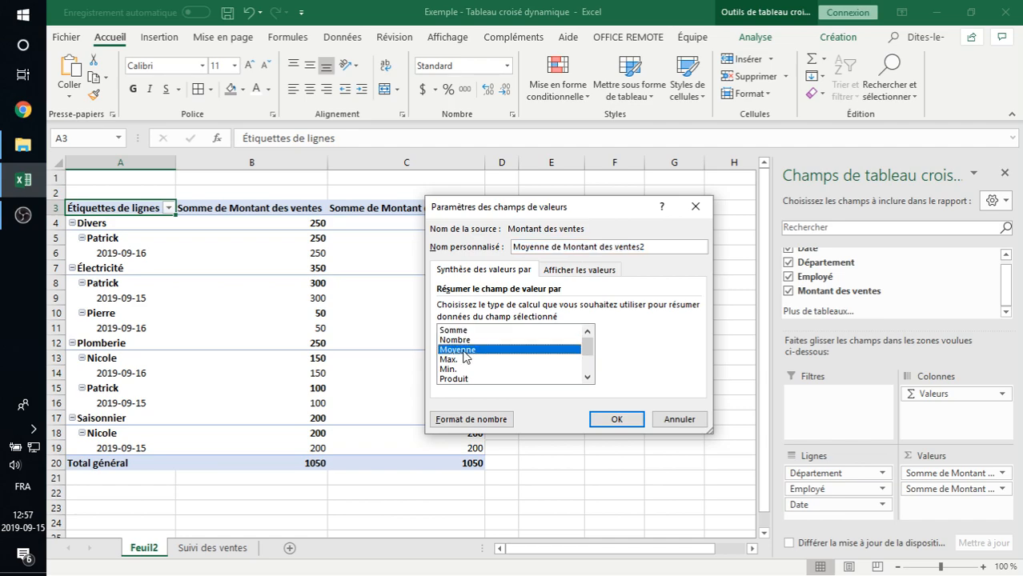
pyautogui.moveTo(652, 246); pyautogui.dragTo(510, 247)
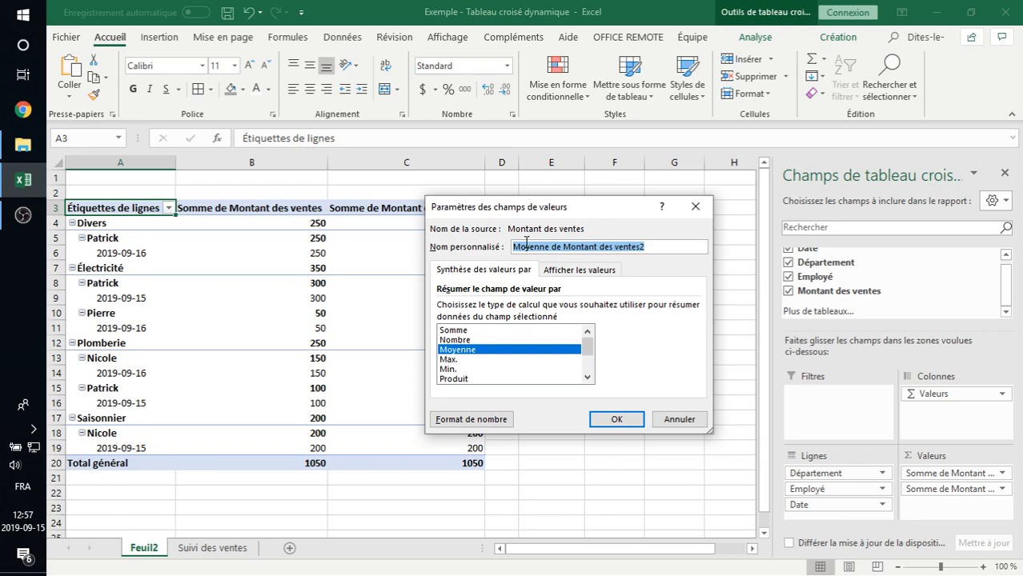
pyautogui.write('Mo')
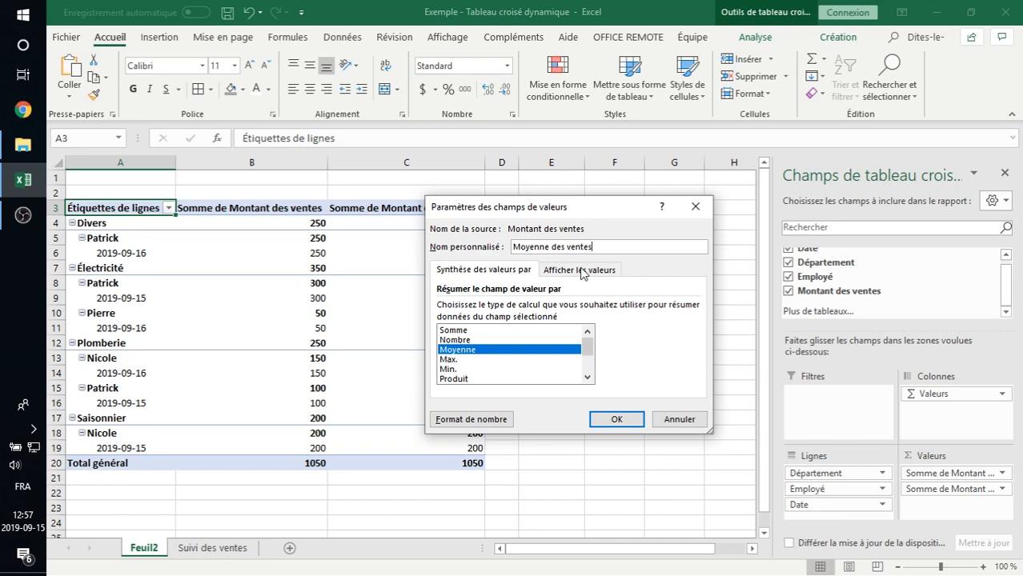
pyautogui.click(617, 422)
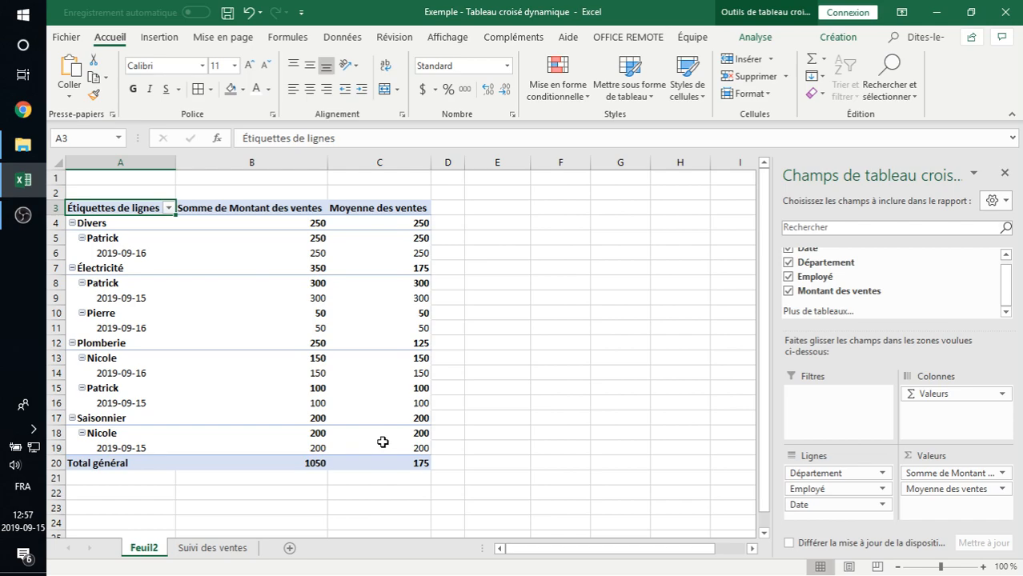
pyautogui.moveTo(384, 461)
# - Add a third Montant des ventes field to the values, summarise it by Max. and name it Maximum des ventes
pyautogui.moveTo(813, 293); pyautogui.dragTo(937, 513)
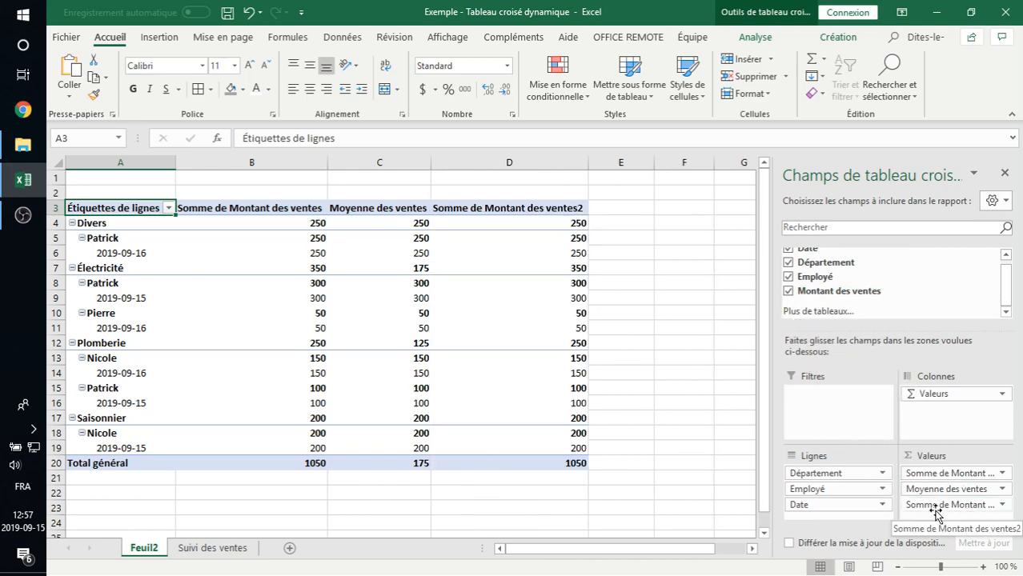
pyautogui.click(936, 506)
pyautogui.click(934, 493)
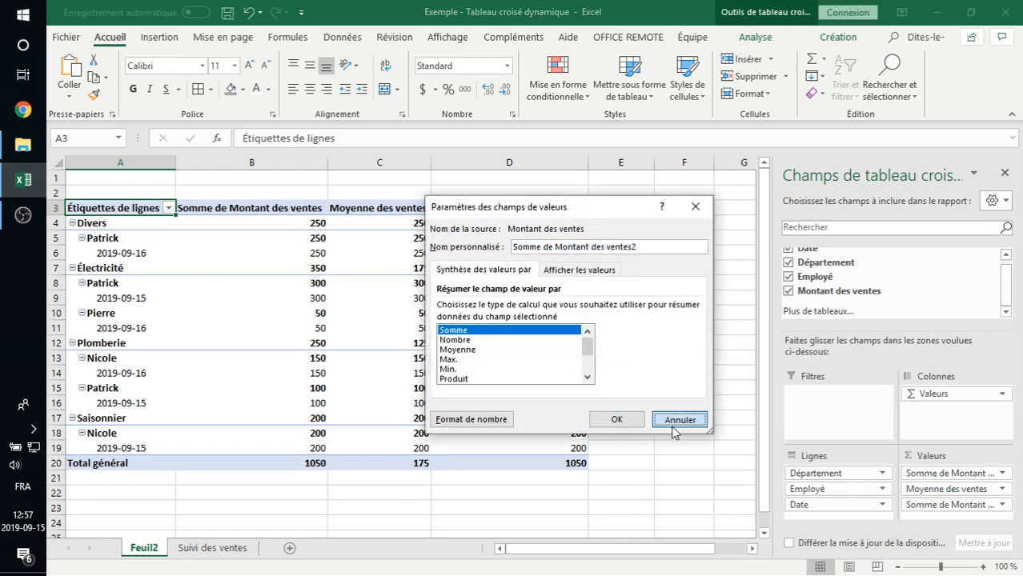
pyautogui.click(677, 422)
pyautogui.click(920, 505)
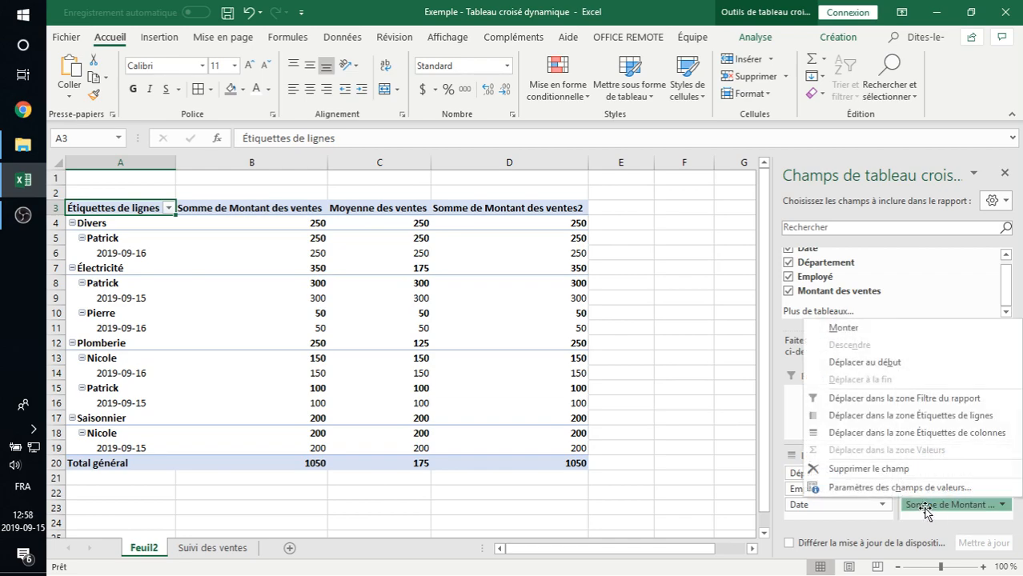
pyautogui.click(919, 509)
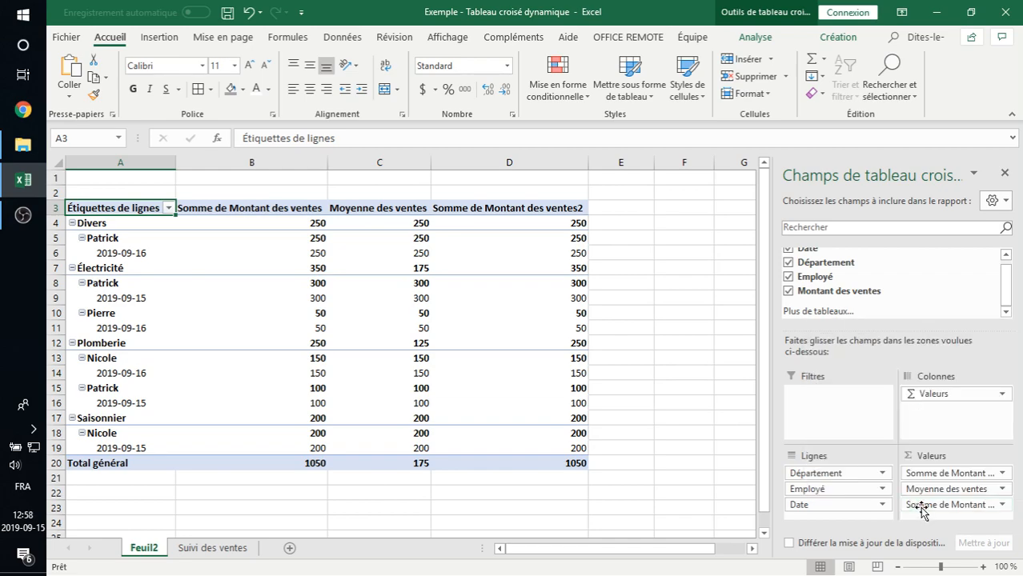
pyautogui.doubleClick(483, 210)
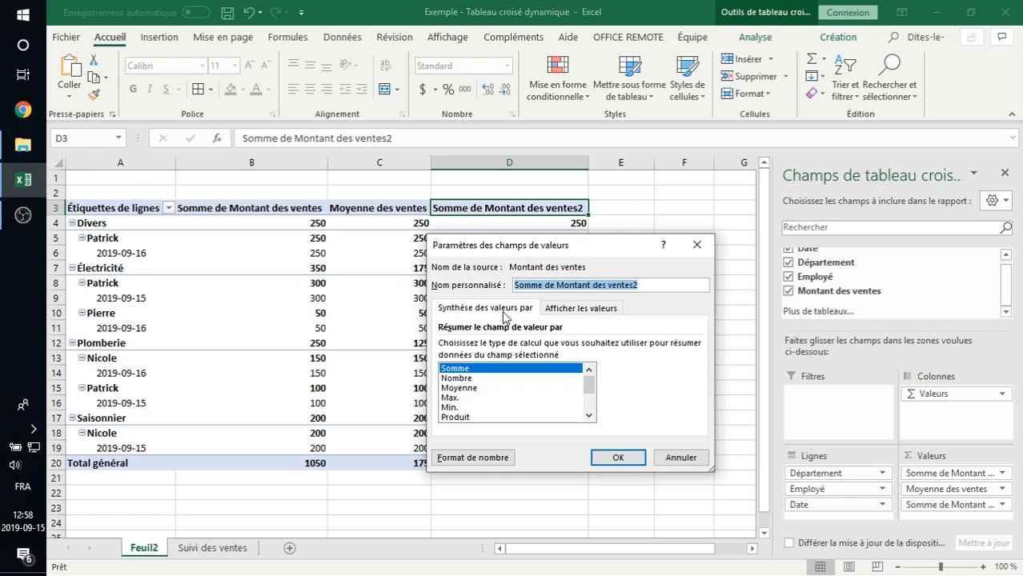
pyautogui.click(470, 398)
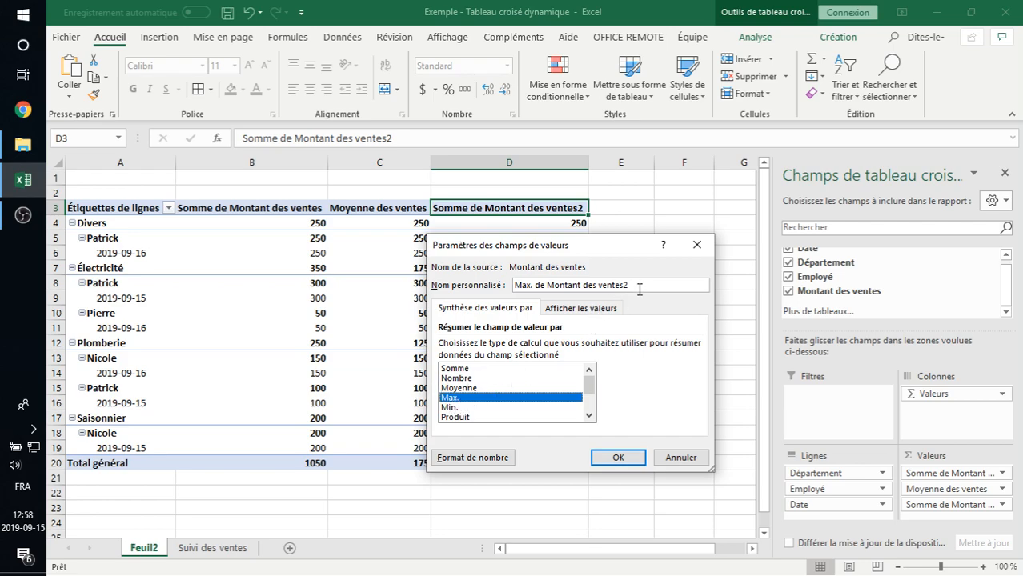
pyautogui.moveTo(639, 286); pyautogui.dragTo(510, 274)
pyautogui.write('Maximum des vent')
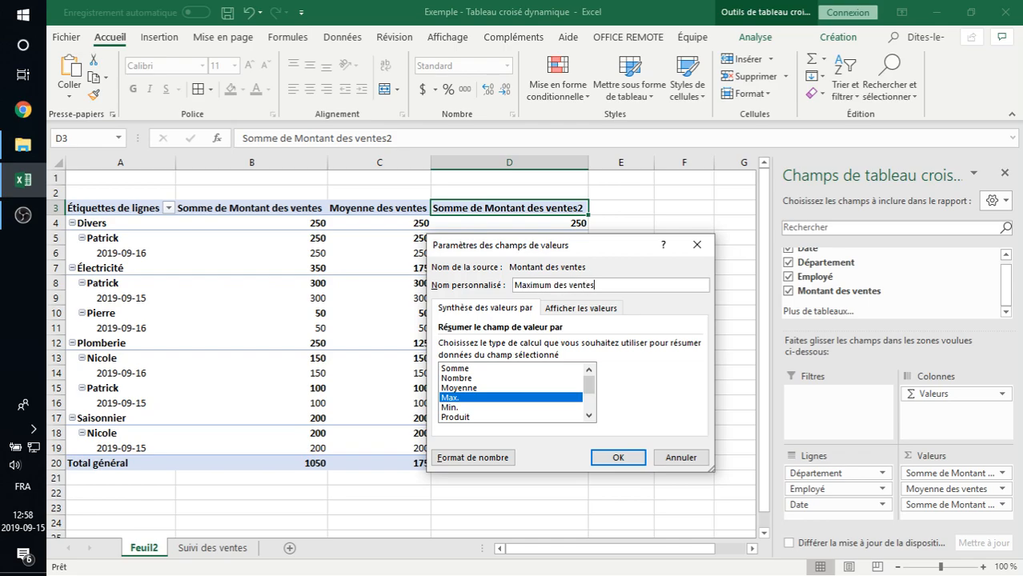
pyautogui.click(617, 457)
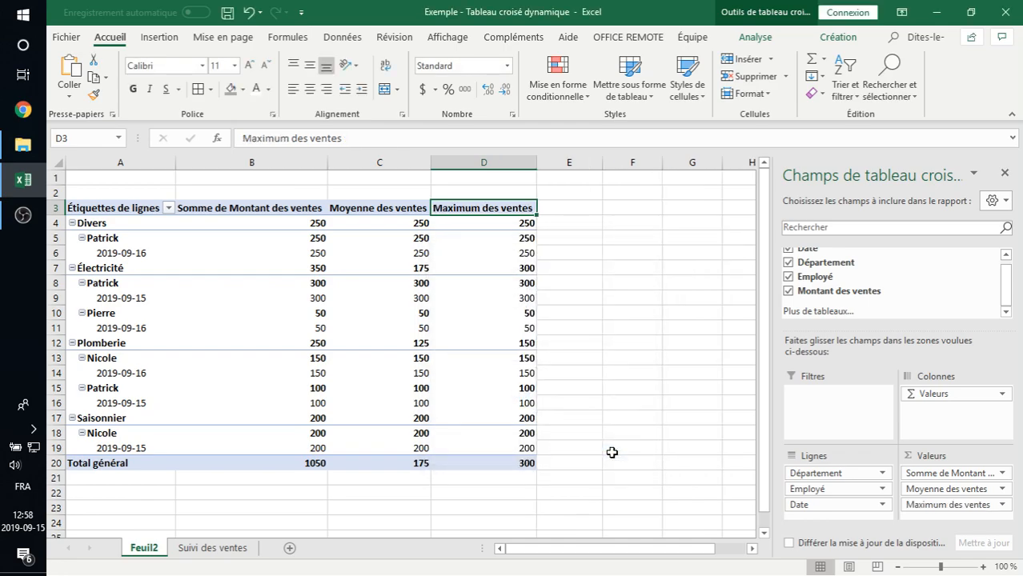
# - Add a fourth Montant des ventes field at the end of the pivot table's values
pyautogui.moveTo(832, 290); pyautogui.dragTo(950, 522)
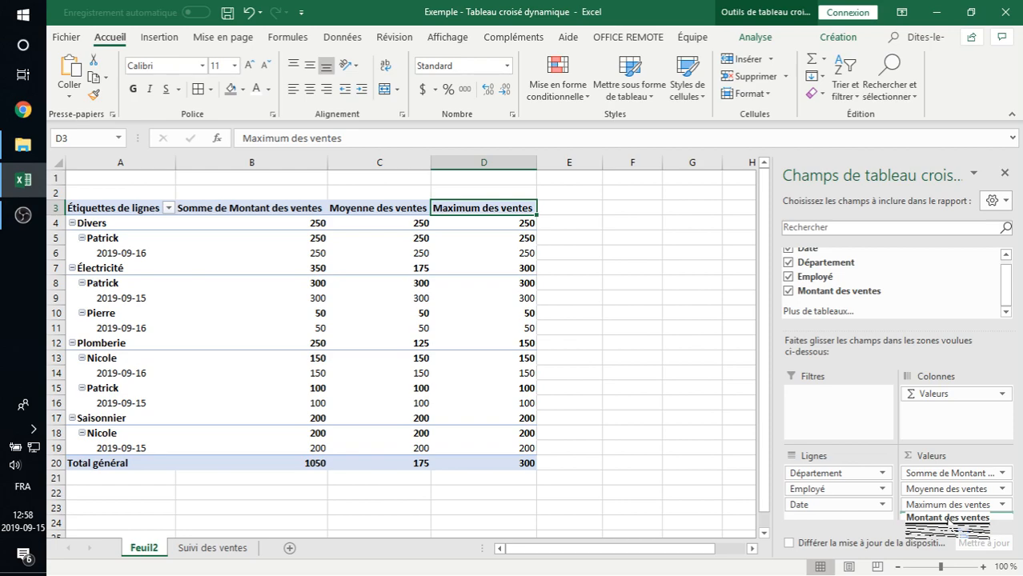
pyautogui.moveTo(949, 521); pyautogui.dragTo(947, 522)
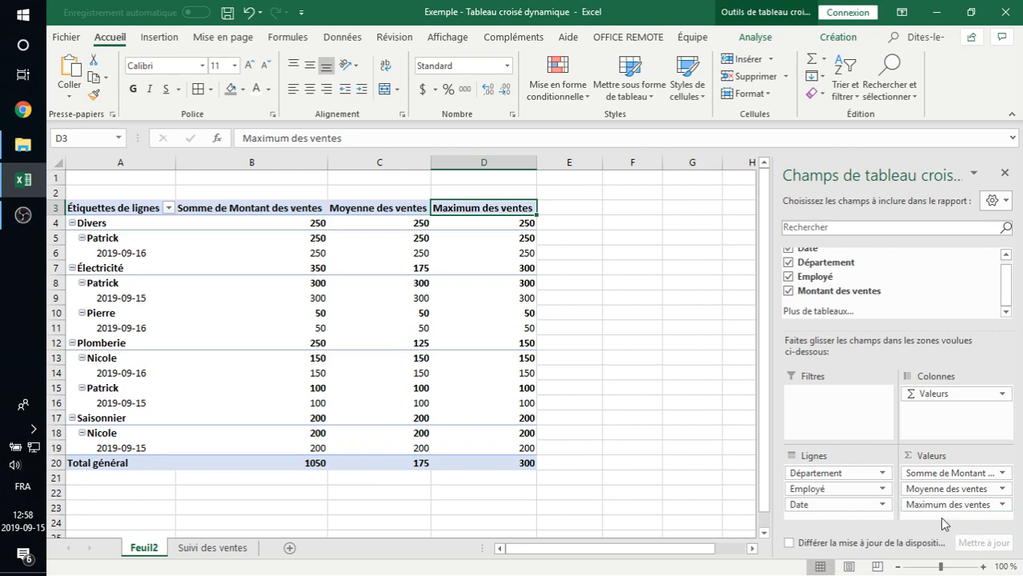
pyautogui.moveTo(836, 290); pyautogui.dragTo(938, 520)
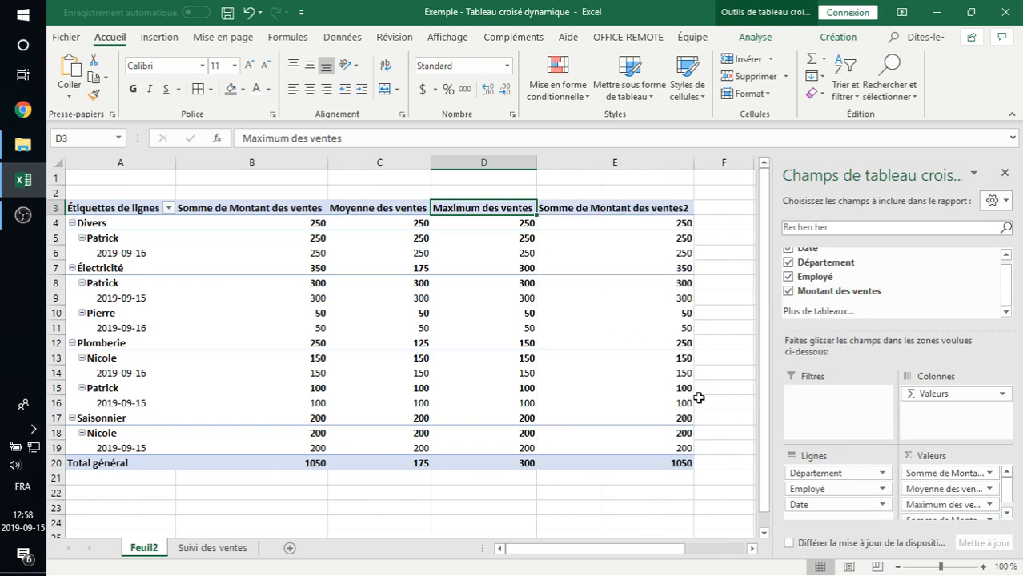
# - Summarise the fourth Montant des ventes value field by Min. and name it Minimum des ventes
pyautogui.scroll(-1, 993, 514)
pyautogui.click(988, 512)
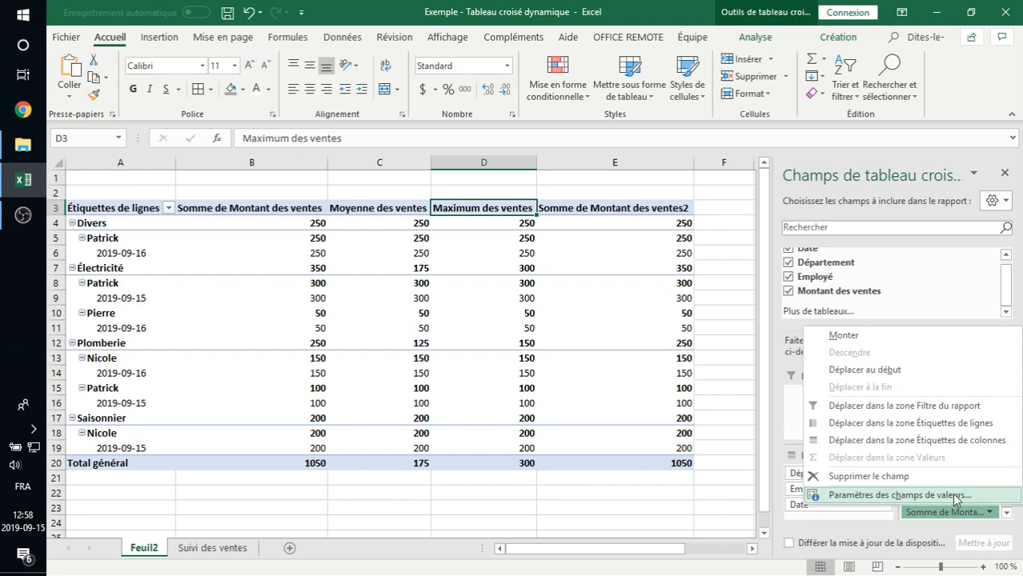
pyautogui.click(925, 494)
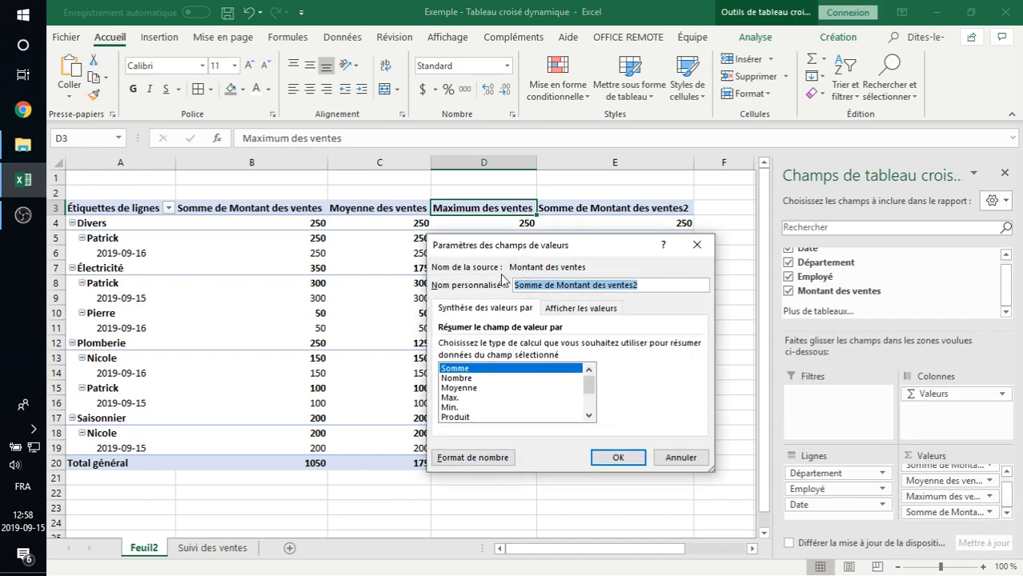
pyautogui.write('Mi')
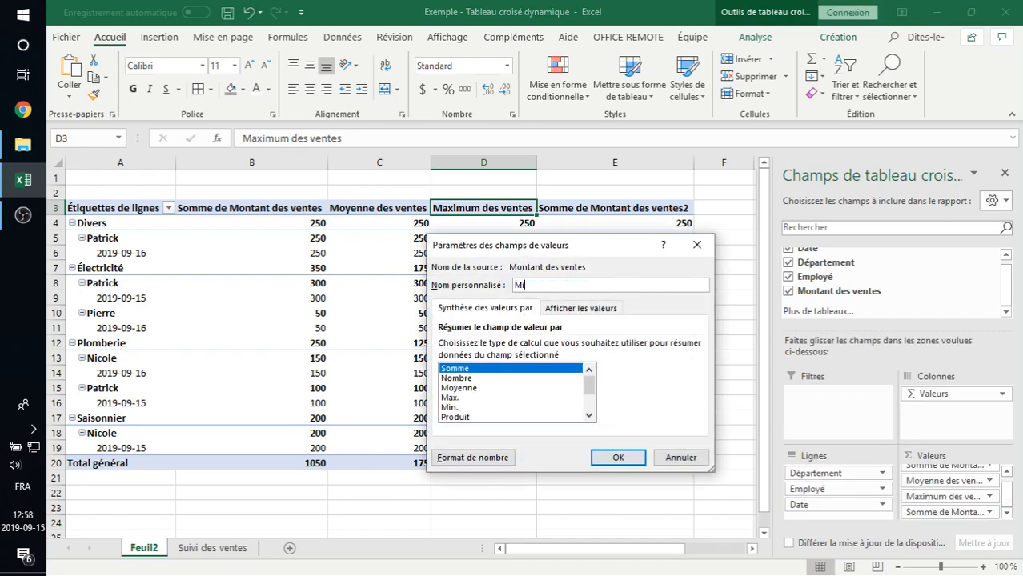
pyautogui.write('nimum des ventes')
pyautogui.click(468, 407)
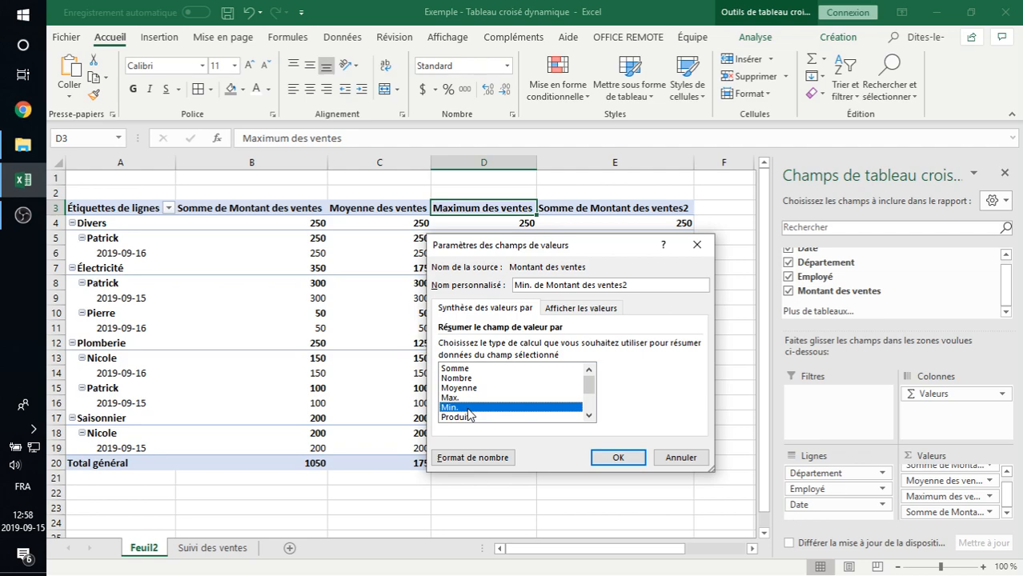
pyautogui.moveTo(524, 285); pyautogui.dragTo(868, 293)
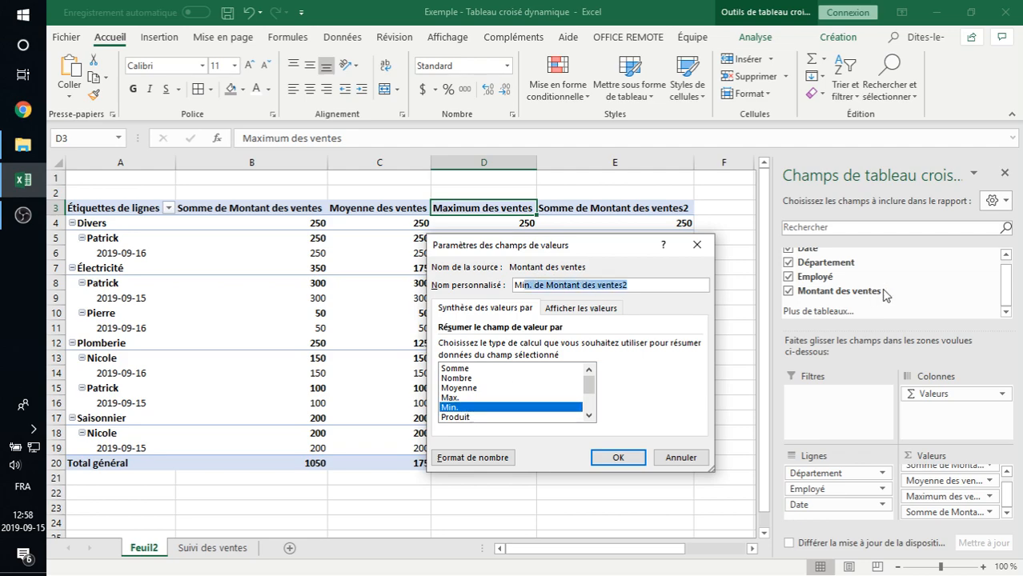
pyautogui.write('n ')
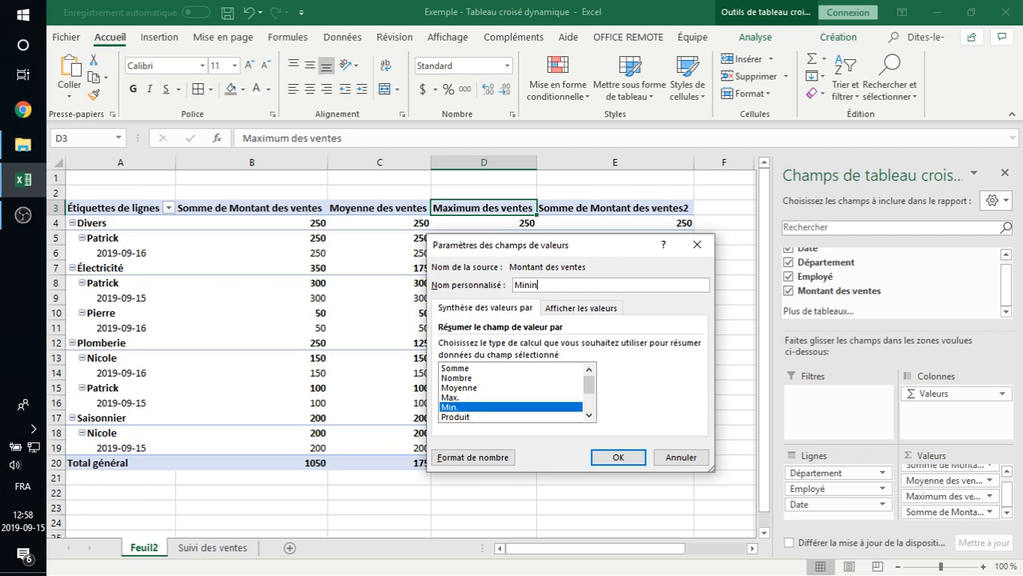
pyautogui.write('imum des ventes')
pyautogui.click(613, 457)
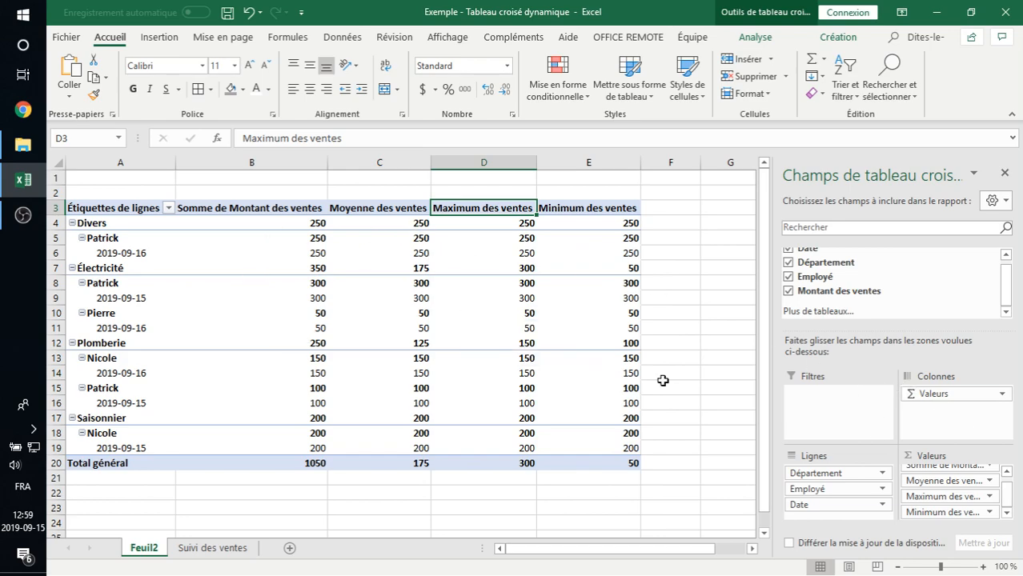
# - Order the pivot row fields as Date, Employé, Département and remove Date from the rows
pyautogui.click(818, 474)
pyautogui.moveTo(818, 474)
pyautogui.mouseDown()
pyautogui.moveTo(819, 498)
pyautogui.moveTo(815, 467)
pyautogui.mouseUp()
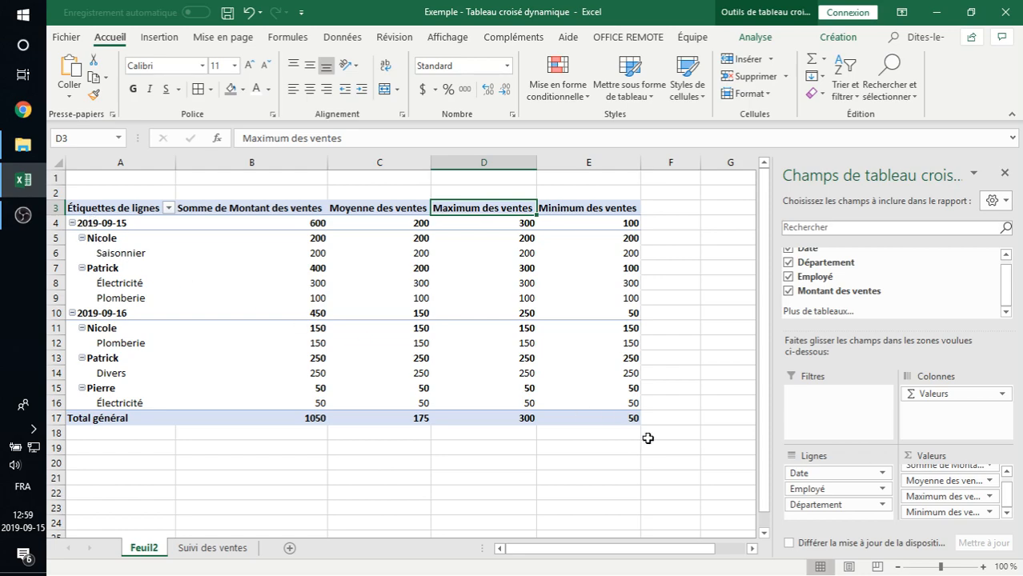
pyautogui.moveTo(801, 474); pyautogui.dragTo(654, 442)
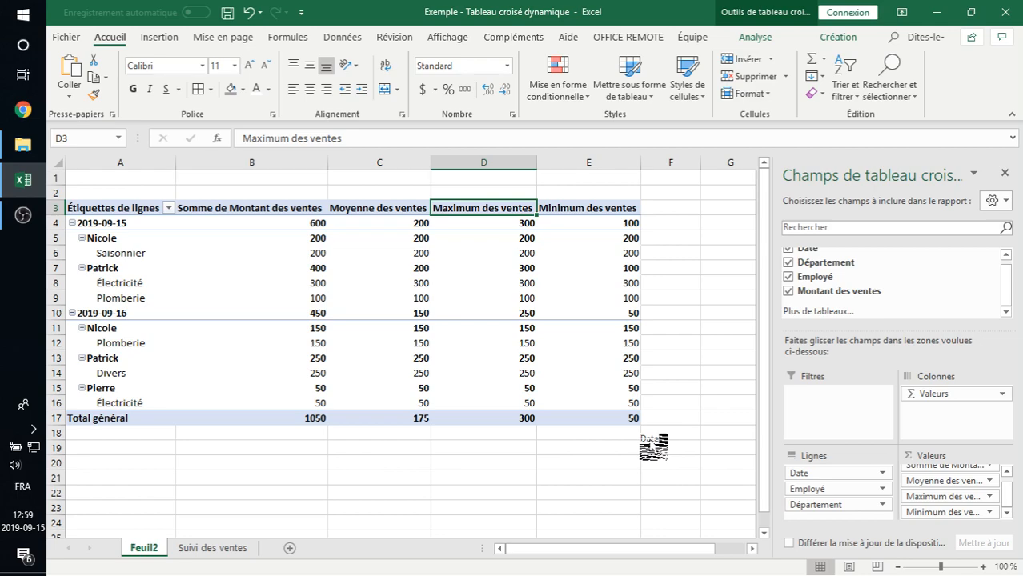
pyautogui.moveTo(654, 442); pyautogui.dragTo(651, 437)
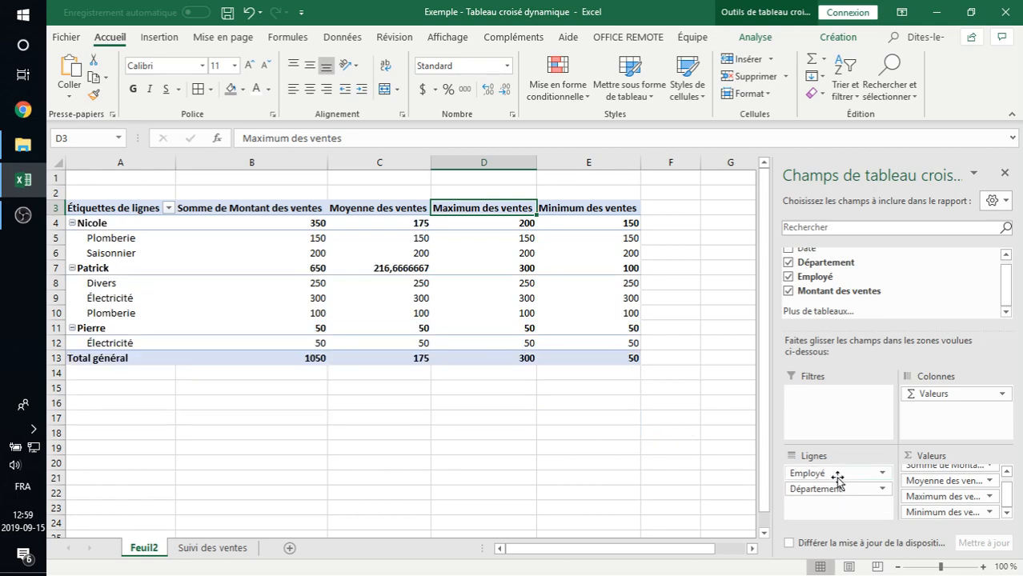
# - Remove Employé from the pivot rows and add it back below Département
pyautogui.moveTo(827, 477); pyautogui.dragTo(695, 488)
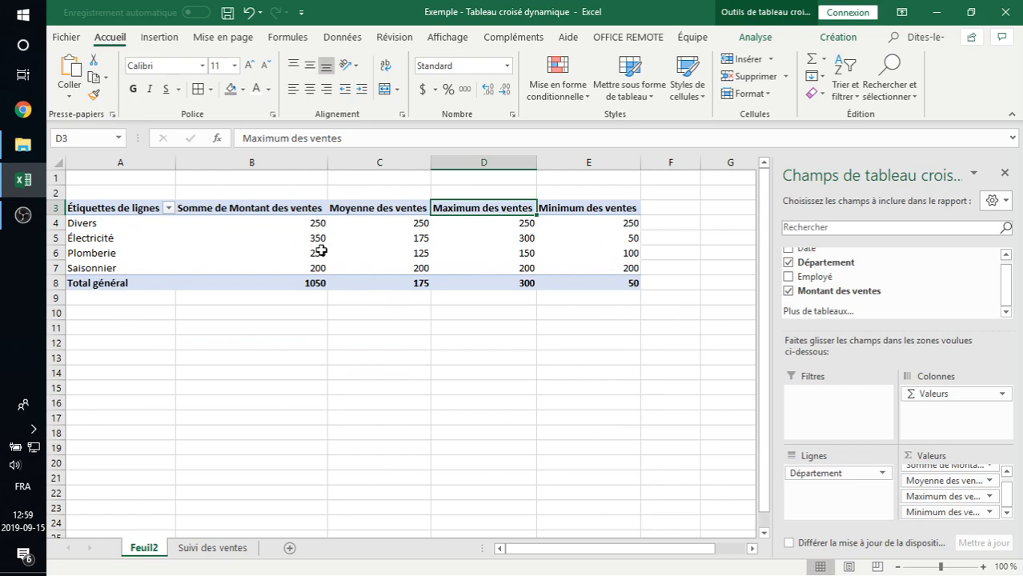
pyautogui.moveTo(803, 276); pyautogui.dragTo(828, 489)
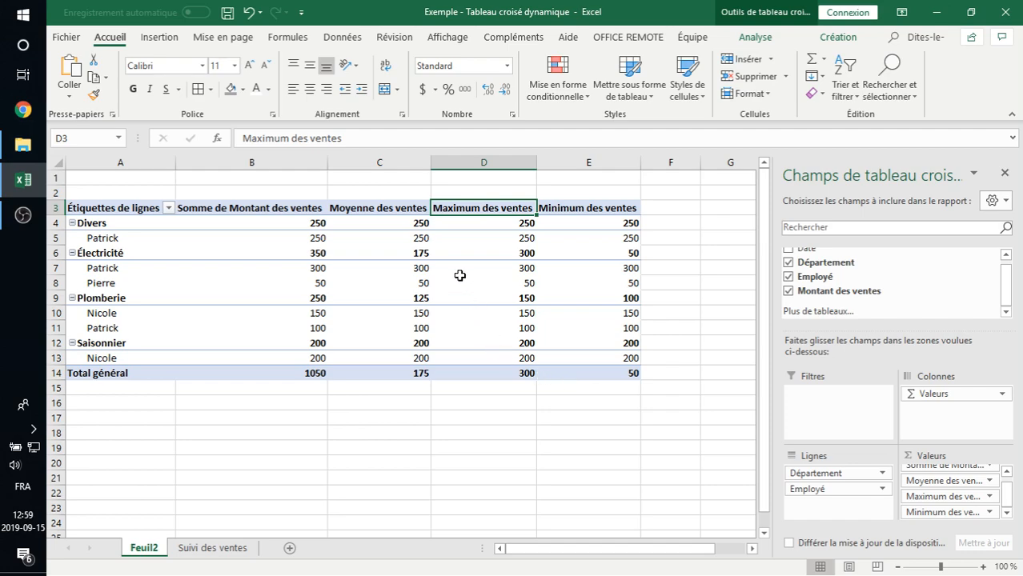
pyautogui.moveTo(454, 371)
# - Remove the Minimum des ventes, Maximum des ventes and Moyenne des ventes fields from the pivot table's values
pyautogui.click(943, 512)
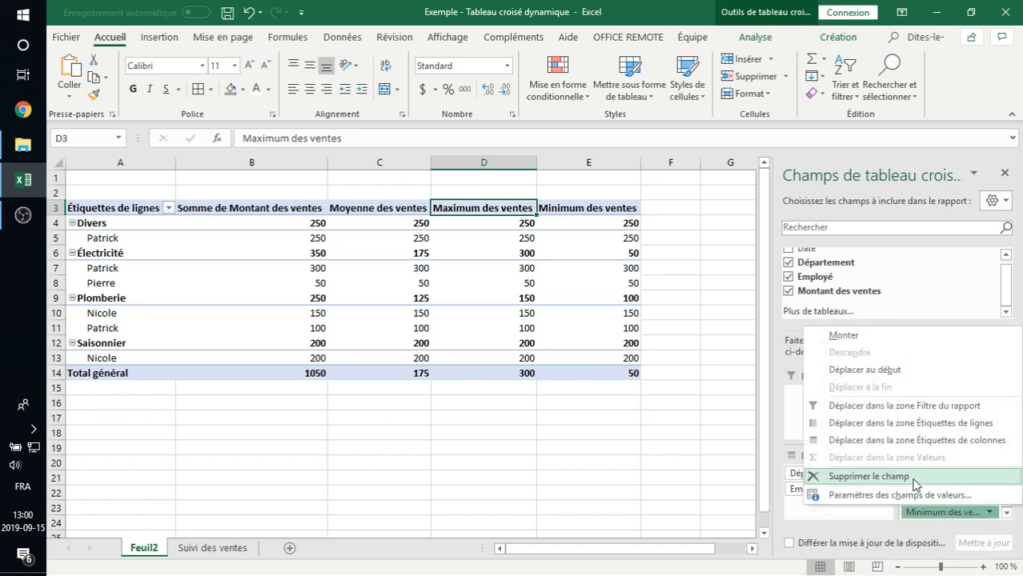
pyautogui.click(914, 478)
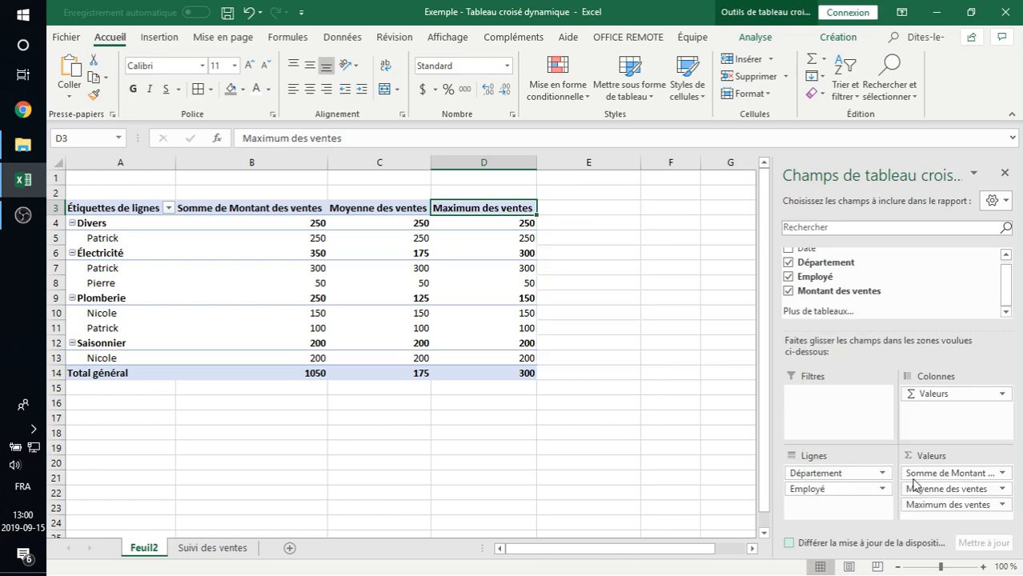
pyautogui.click(952, 506)
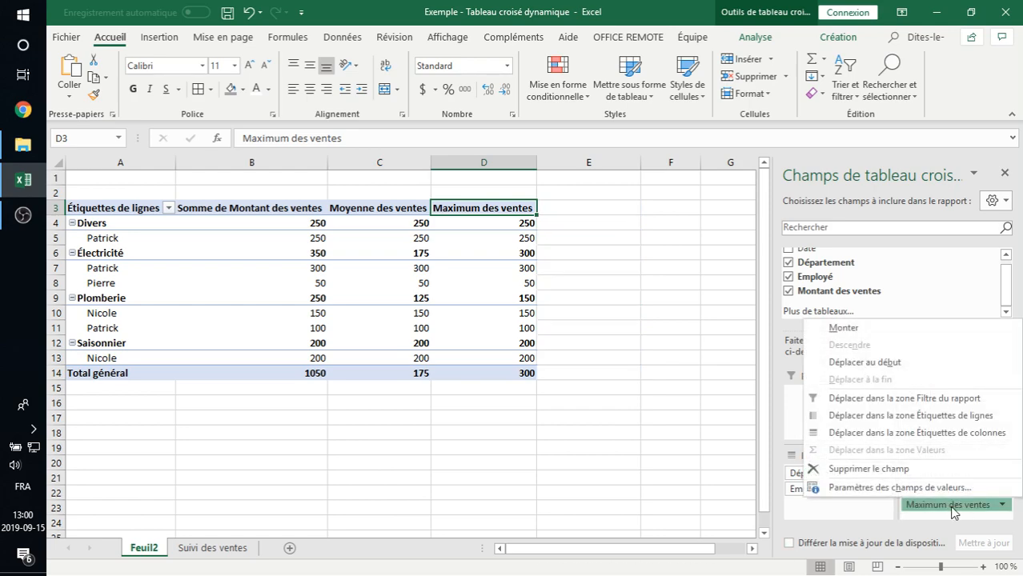
pyautogui.click(896, 477)
pyautogui.moveTo(937, 489); pyautogui.dragTo(527, 391)
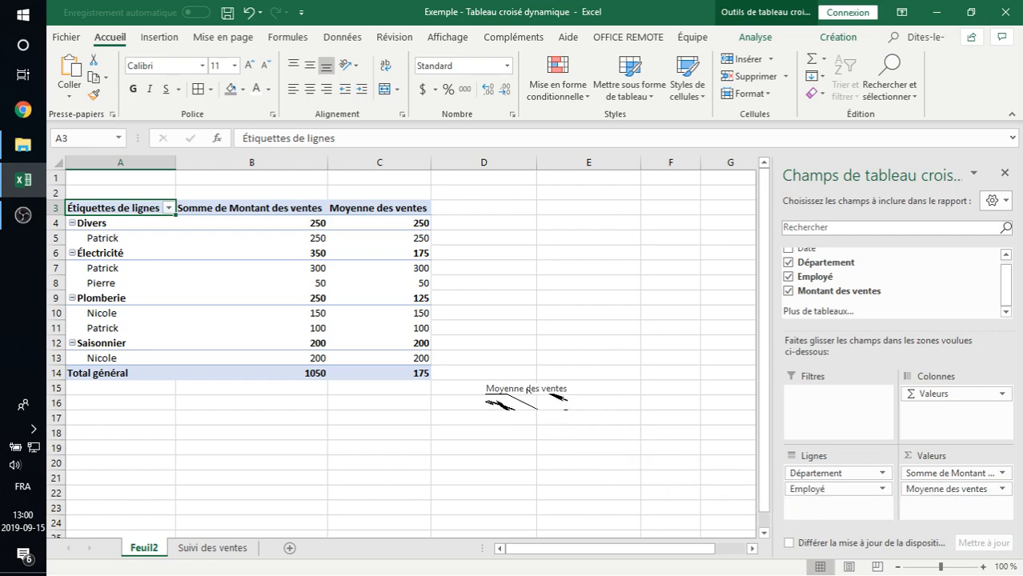
pyautogui.moveTo(527, 390); pyautogui.dragTo(528, 393)
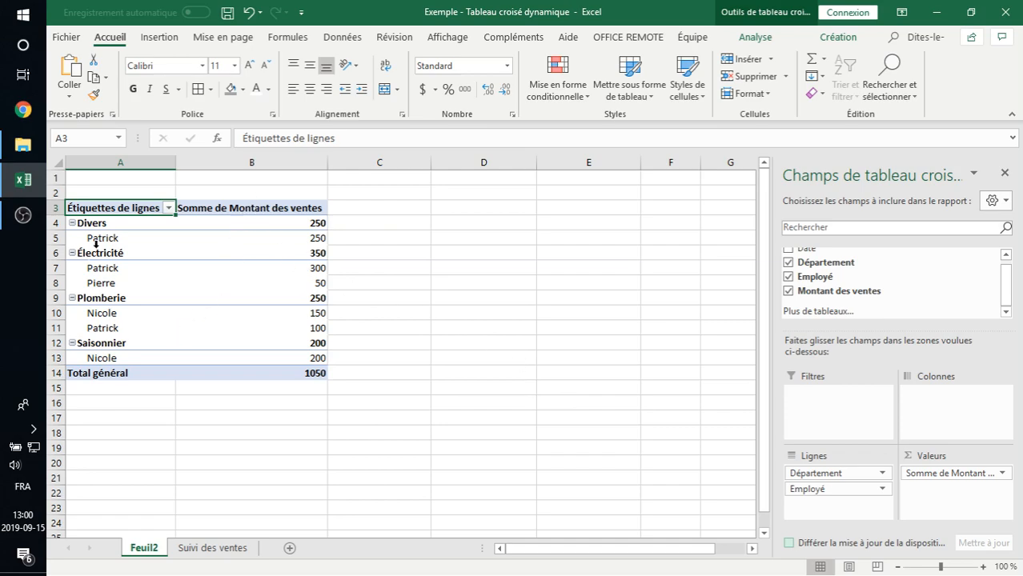
# - Select the Électricité total cell B6 inside the pivot table
pyautogui.moveTo(255, 287)
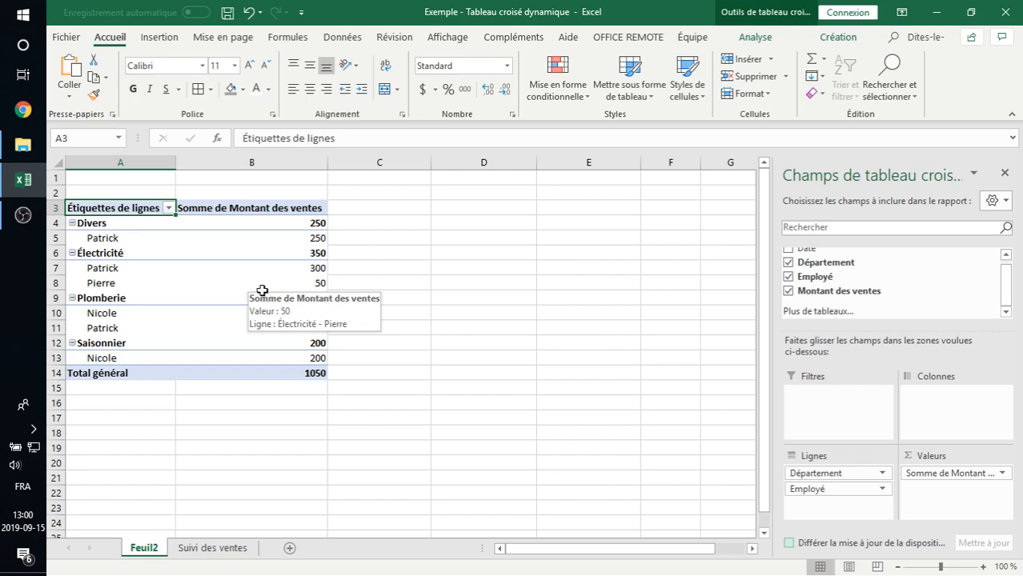
pyautogui.moveTo(188, 240)
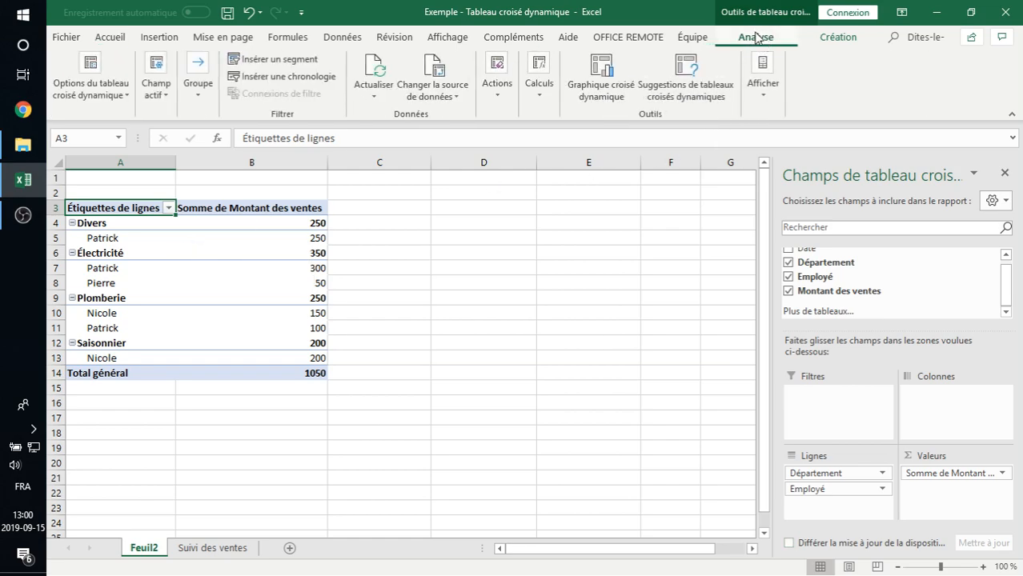
pyautogui.click(212, 251)
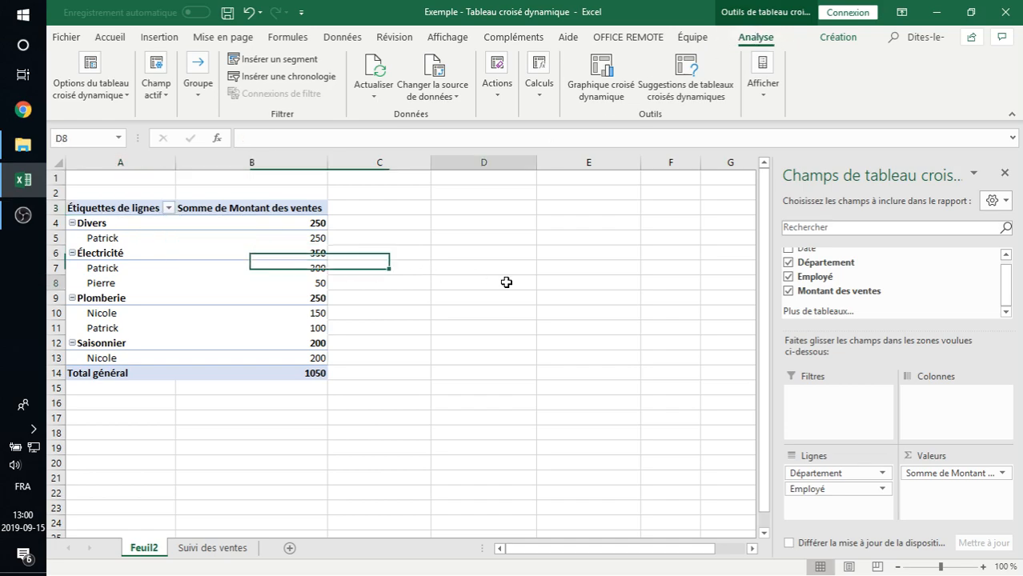
pyautogui.click(507, 281)
pyautogui.click(221, 250)
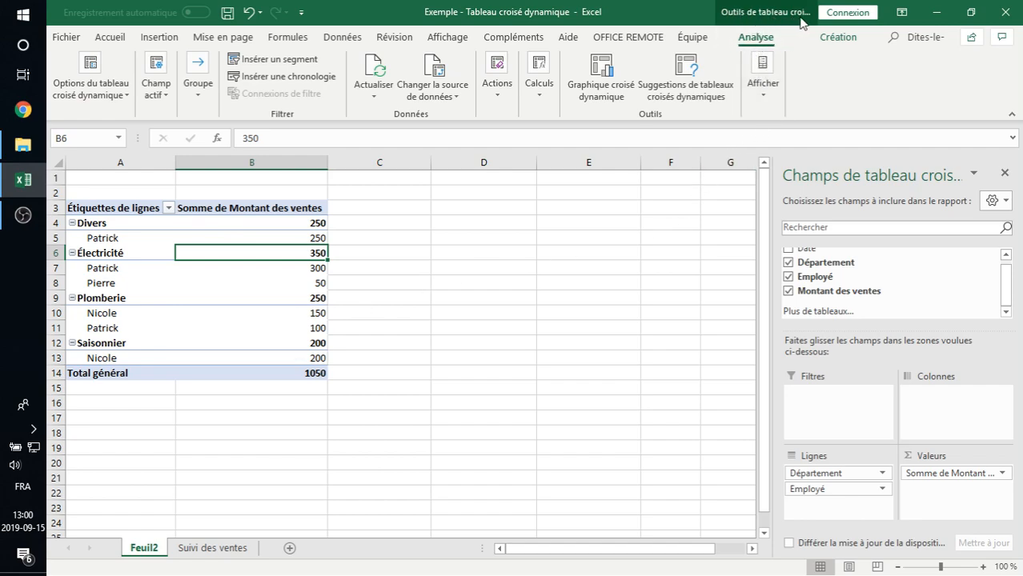
pyautogui.doubleClick(754, 37)
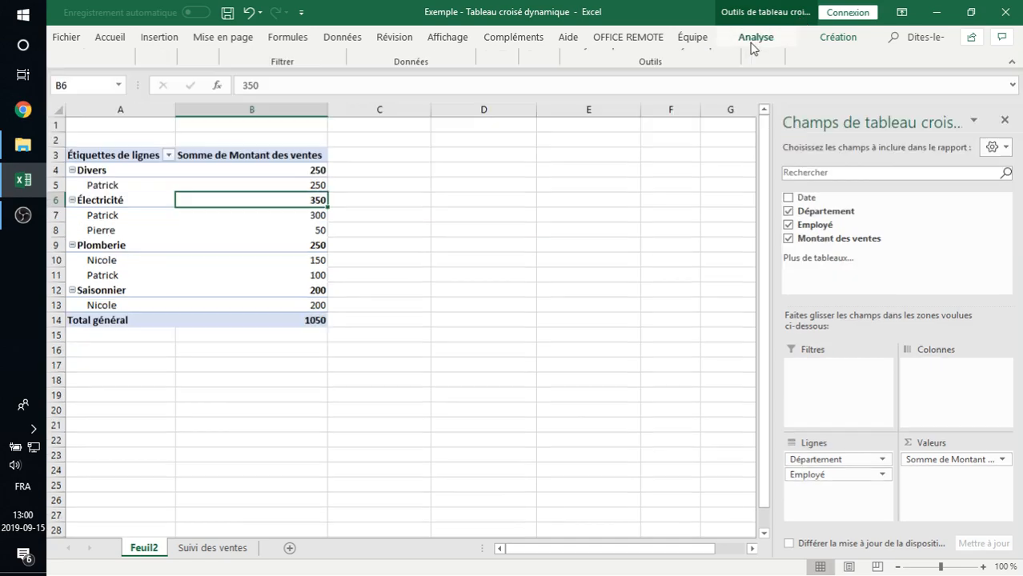
pyautogui.click(752, 41)
pyautogui.click(753, 42)
pyautogui.click(755, 40)
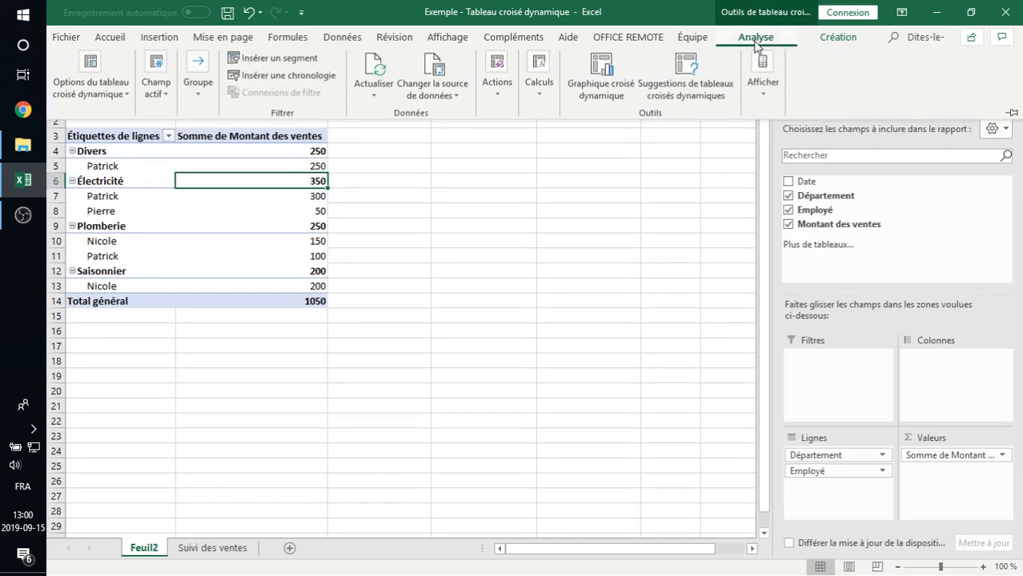
pyautogui.click(1013, 114)
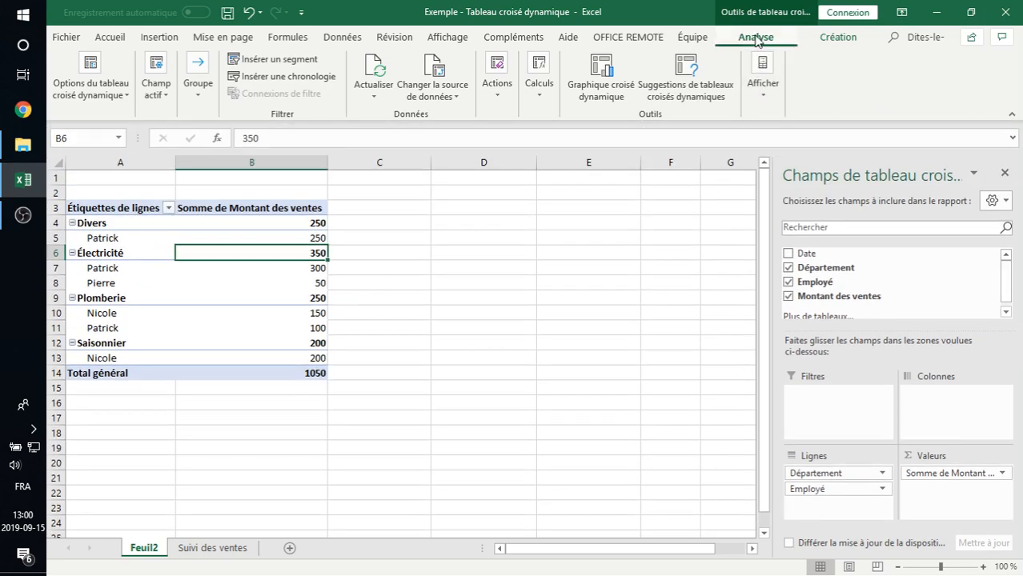
# - Insert a Histogramme groupé pivot chart from the pivot table and place it beside the table
pyautogui.click(600, 94)
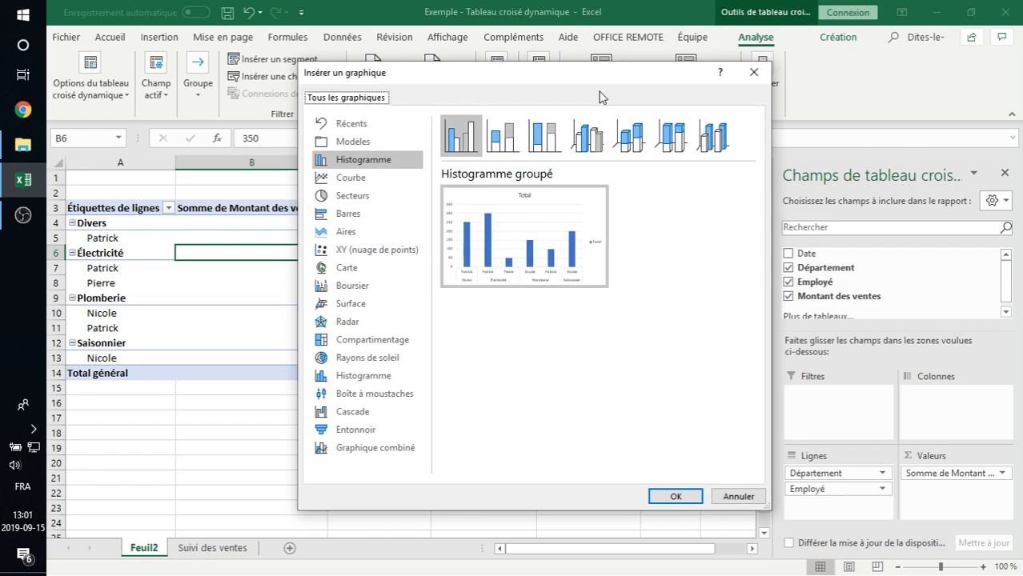
pyautogui.click(346, 178)
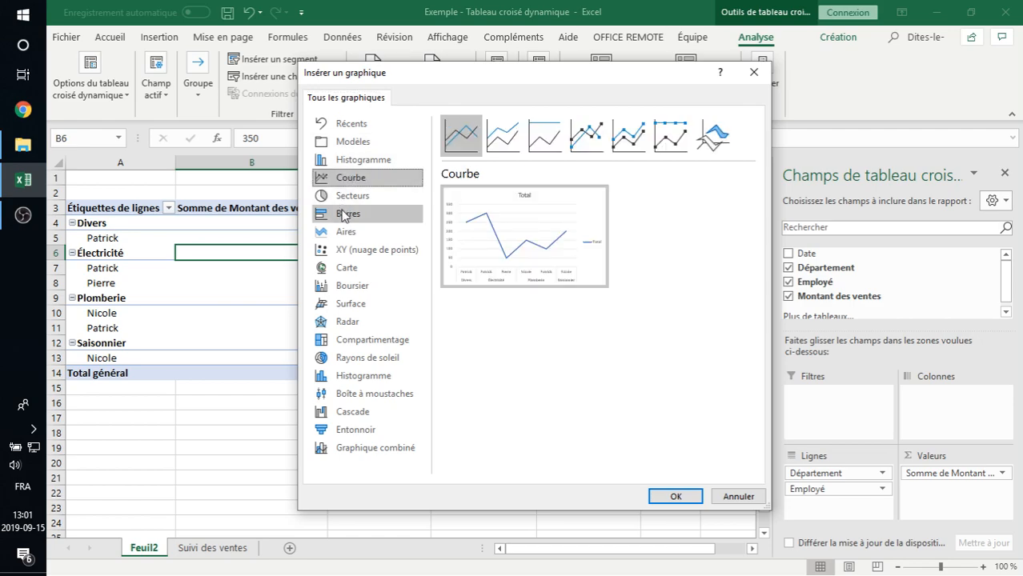
pyautogui.click(343, 214)
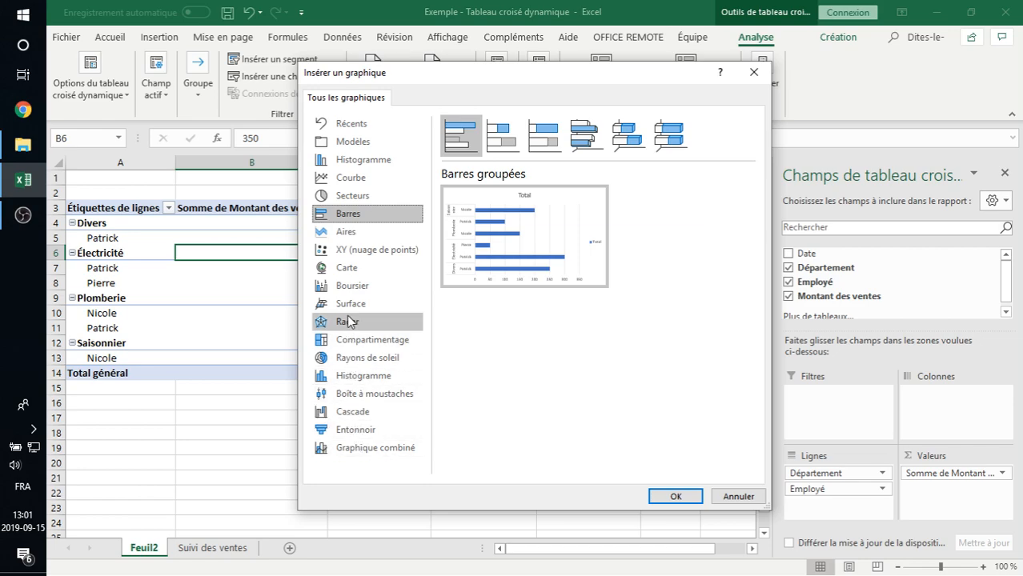
pyautogui.click(362, 170)
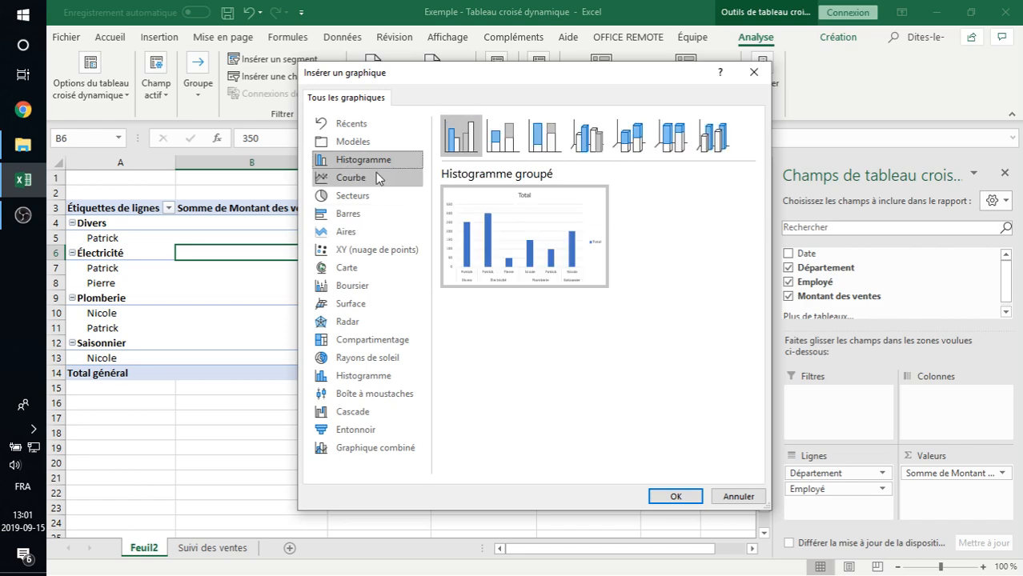
pyautogui.click(673, 497)
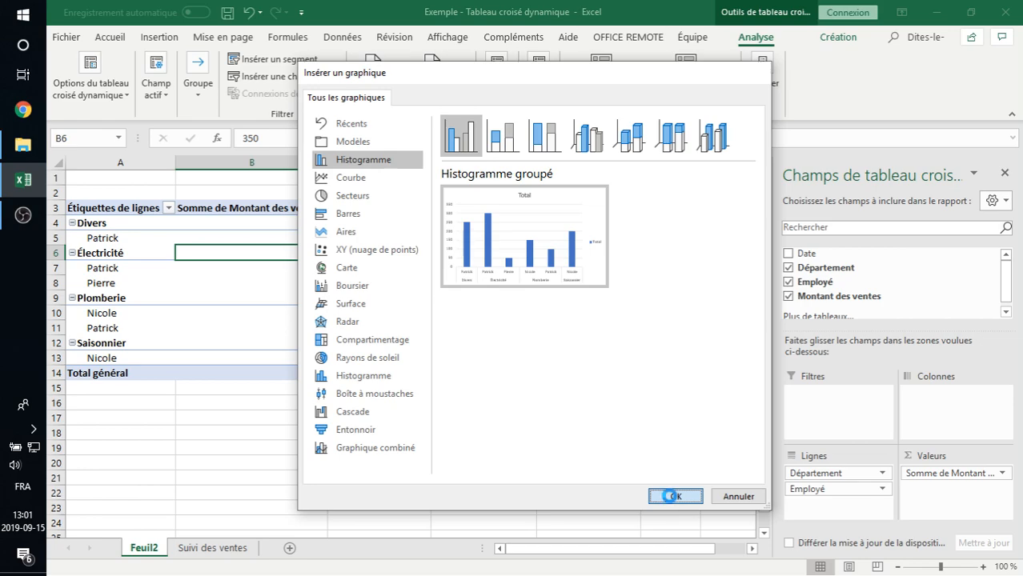
pyautogui.moveTo(418, 264); pyautogui.dragTo(565, 209)
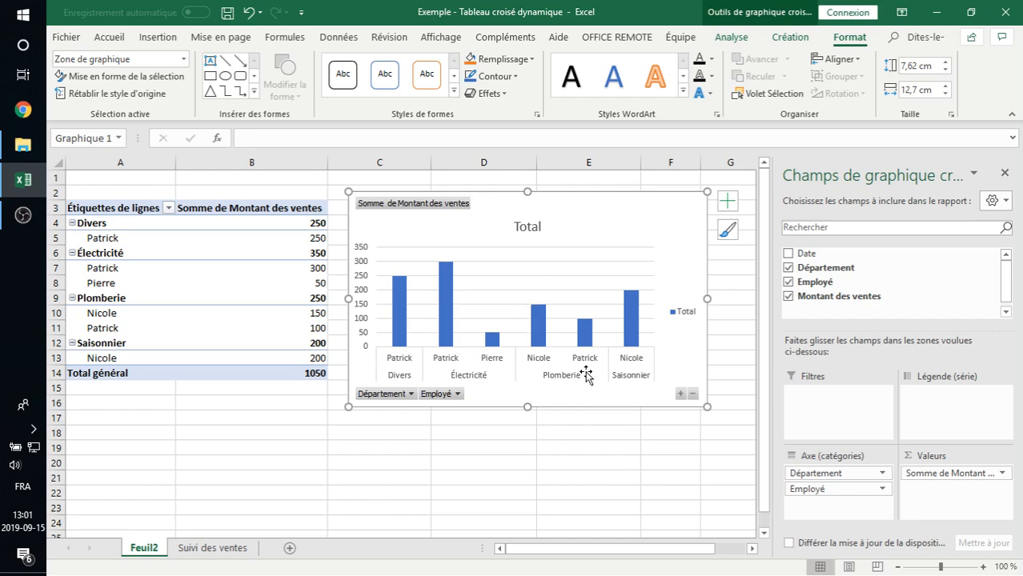
# - Add Date to the pivot chart's axis fields and arrange them as Date, Département, Employé
pyautogui.moveTo(815, 474); pyautogui.dragTo(823, 498)
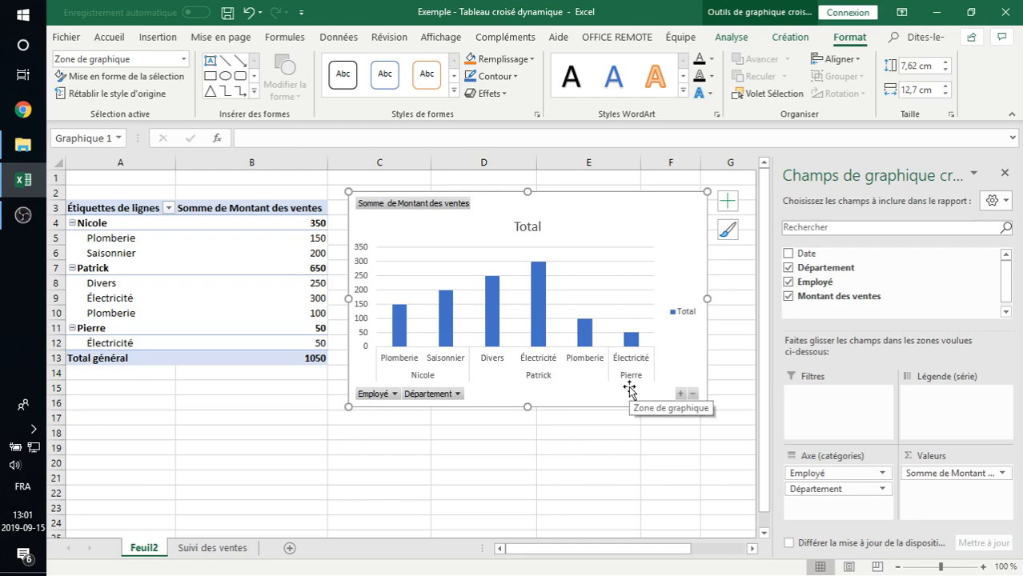
pyautogui.moveTo(801, 253); pyautogui.dragTo(809, 498)
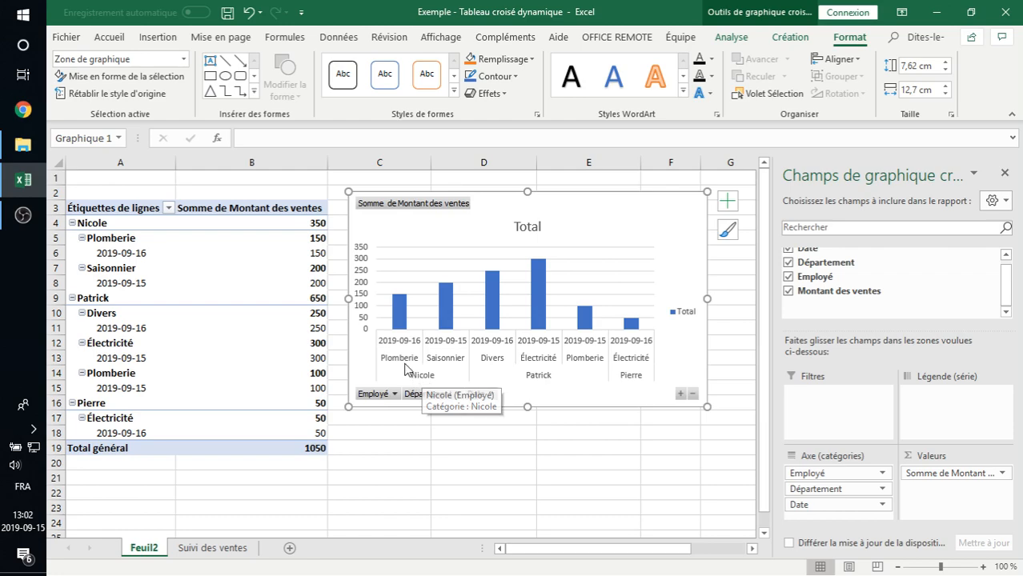
pyautogui.moveTo(801, 506); pyautogui.dragTo(815, 471)
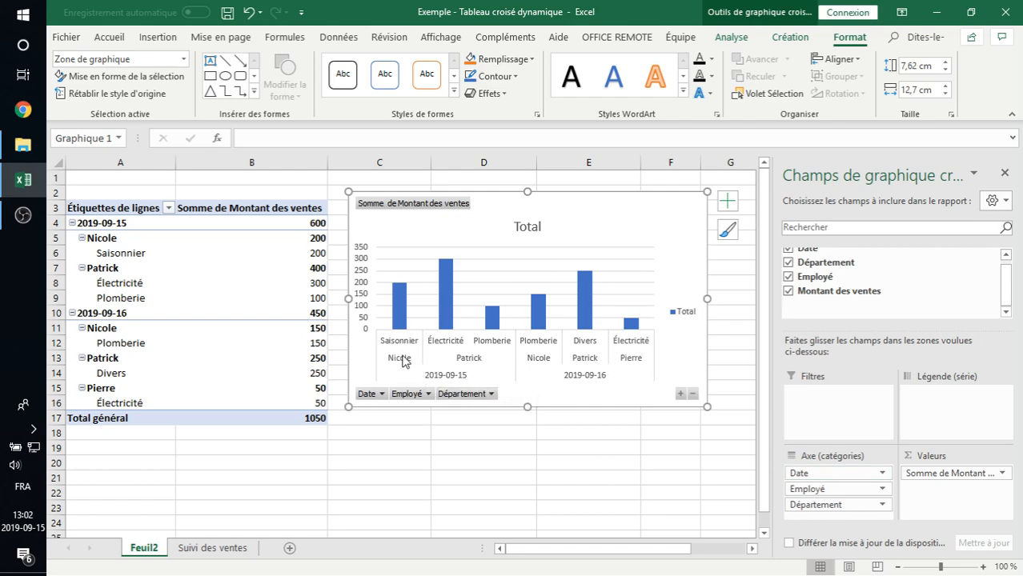
pyautogui.moveTo(840, 496); pyautogui.dragTo(839, 512)
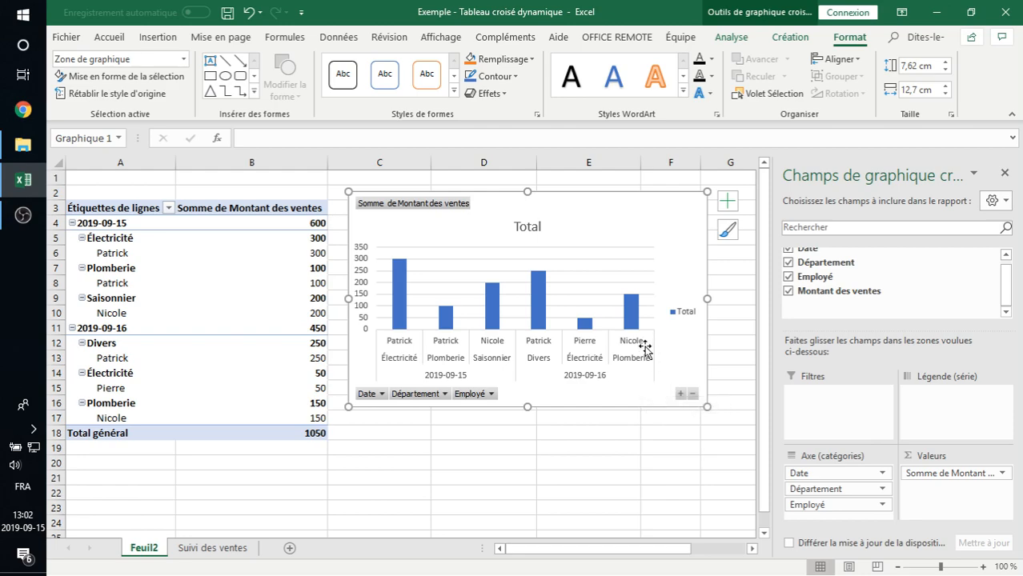
# - Add Montant des ventes as a second value field, summarise it by Max. and name it Montant maximum
pyautogui.moveTo(815, 290); pyautogui.dragTo(940, 495)
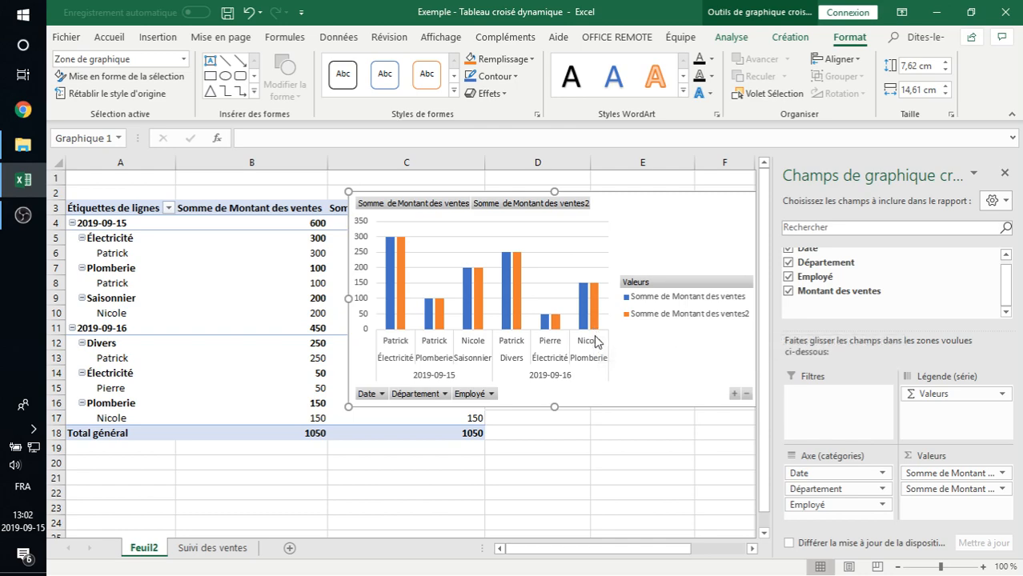
pyautogui.click(931, 486)
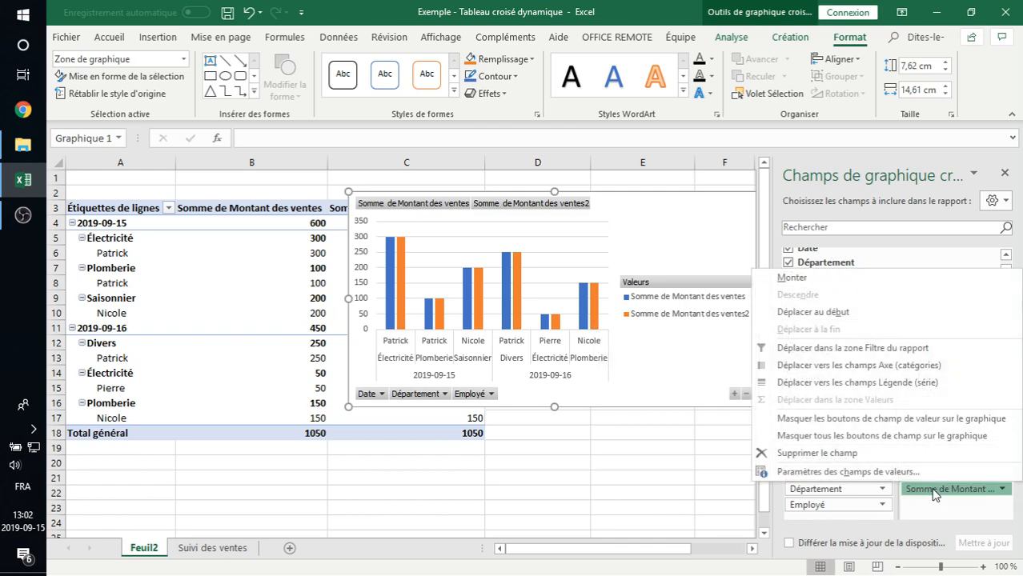
pyautogui.click(889, 473)
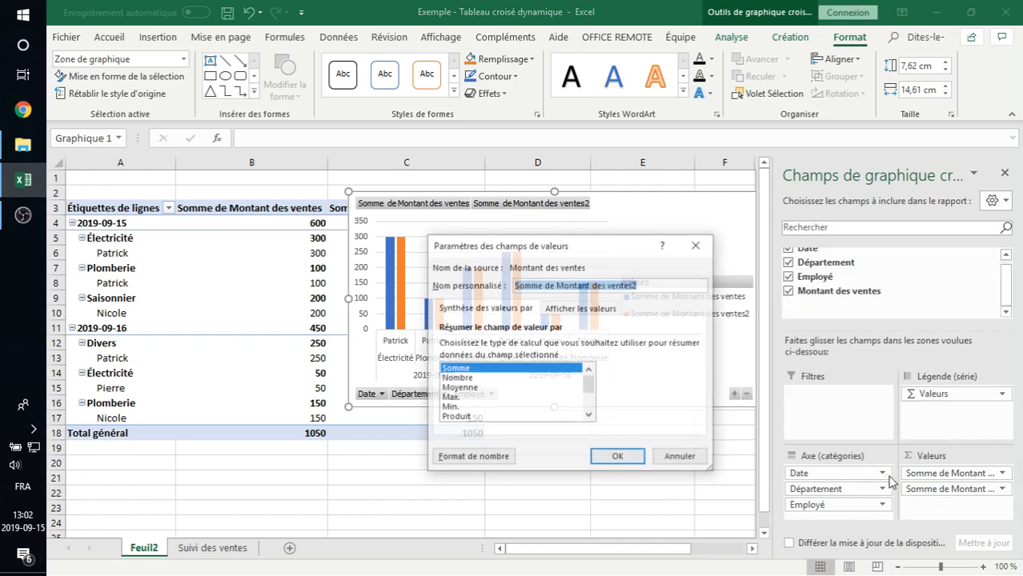
pyautogui.click(448, 398)
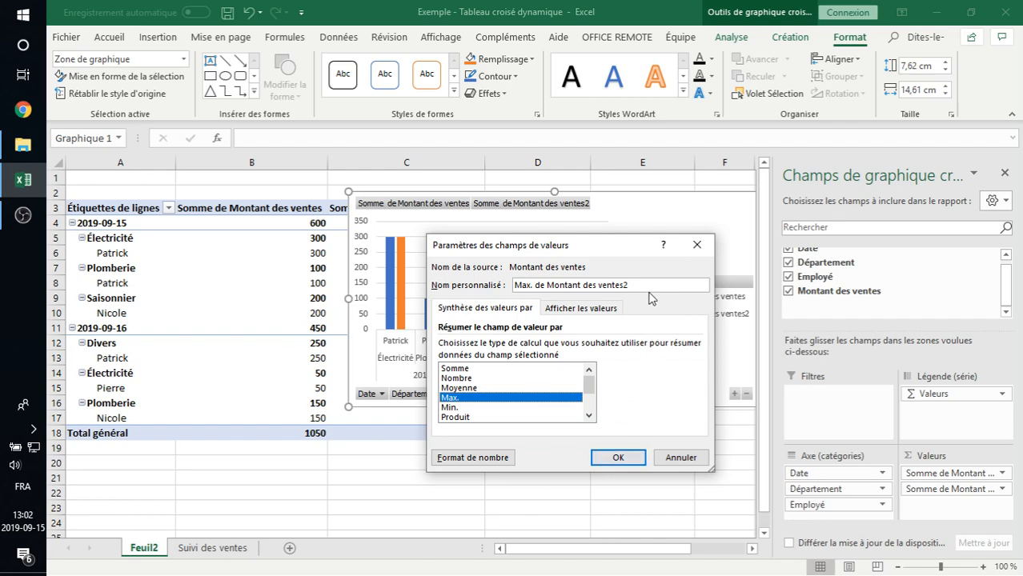
pyautogui.moveTo(643, 287); pyautogui.dragTo(422, 276)
pyautogui.write('Montan')
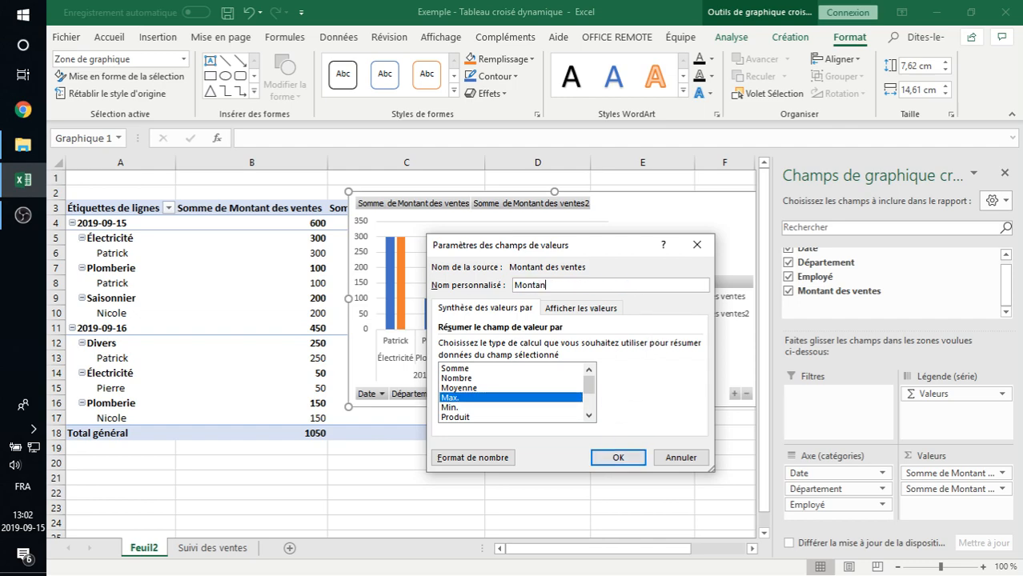
pyautogui.write('t maximum')
pyautogui.press('Return')
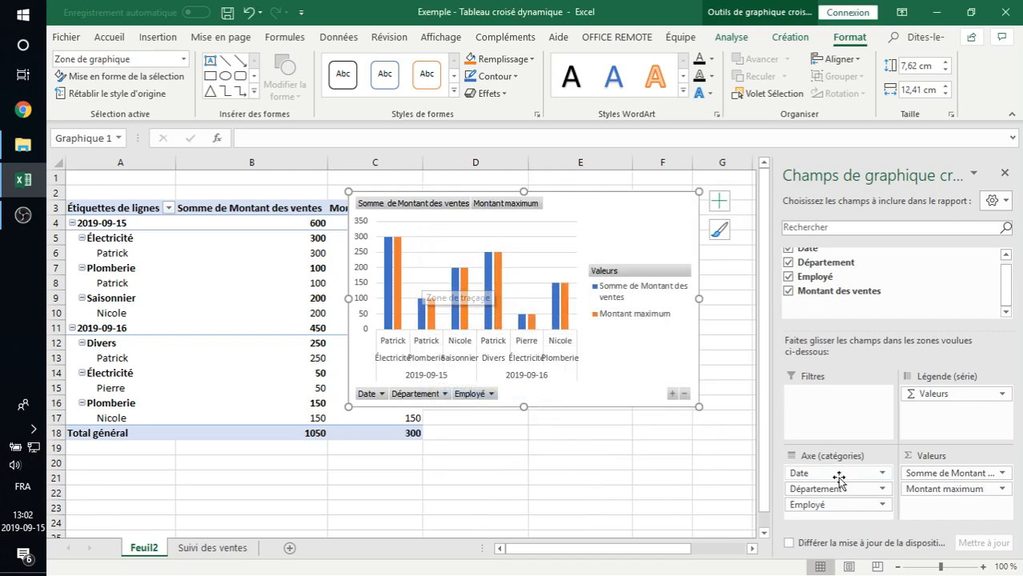
pyautogui.click(932, 486)
pyautogui.click(907, 463)
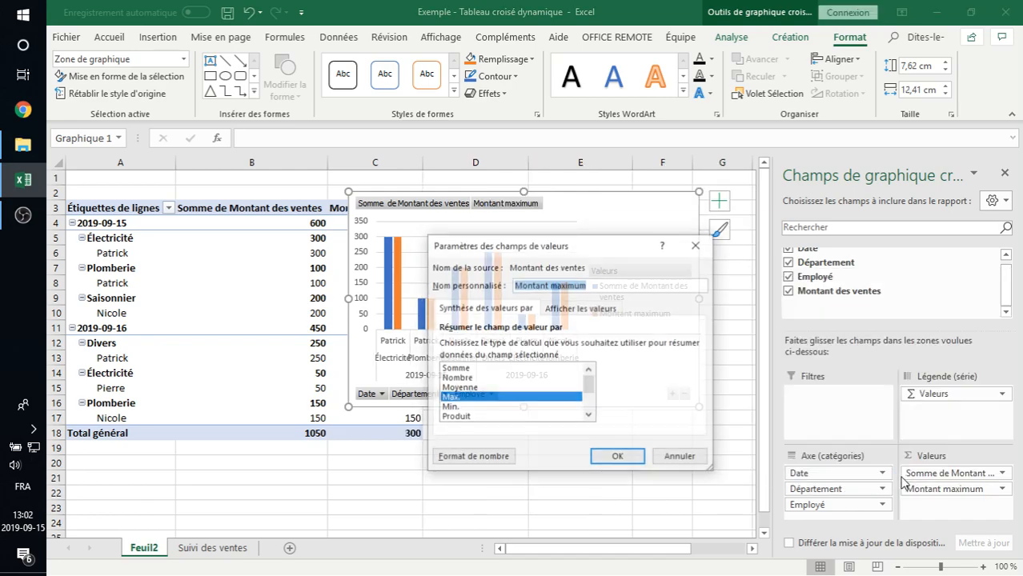
pyautogui.click(679, 456)
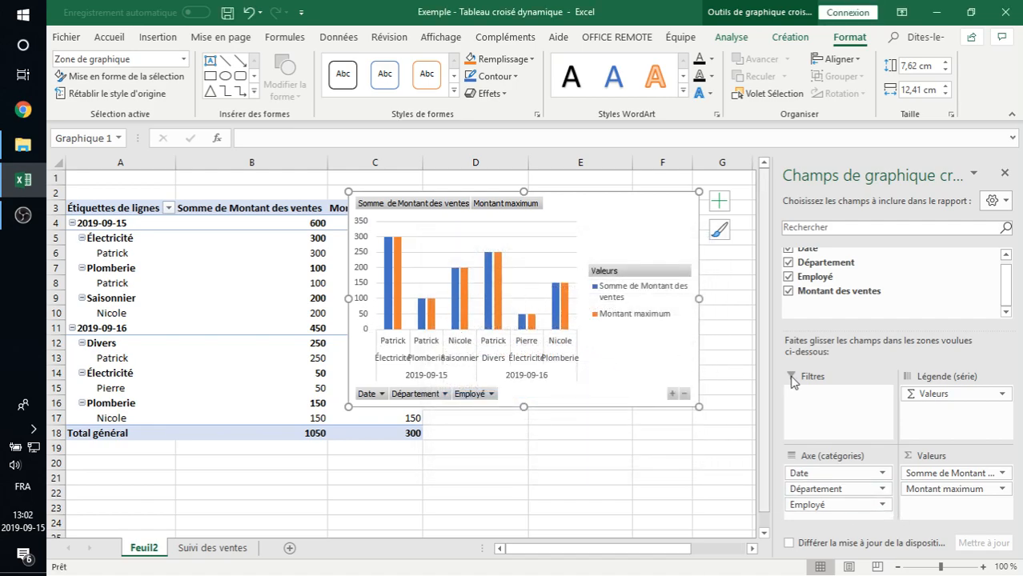
# - Keep only Employé and Département, in that order, as axis fields and move the chart clear of the Montant maximum column
pyautogui.moveTo(838, 487); pyautogui.dragTo(847, 520)
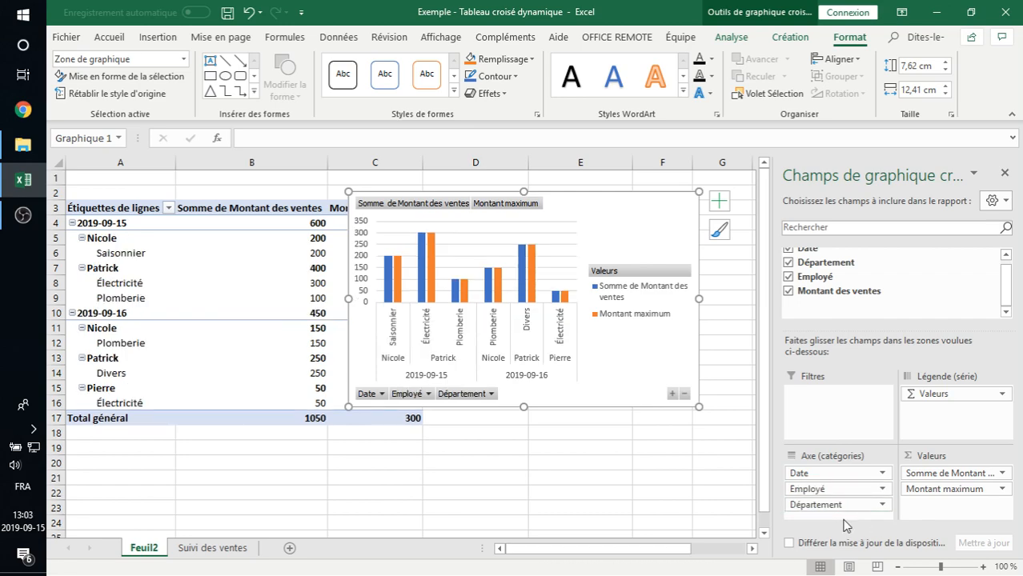
pyautogui.moveTo(831, 474); pyautogui.dragTo(833, 502)
pyautogui.moveTo(594, 217); pyautogui.dragTo(715, 219)
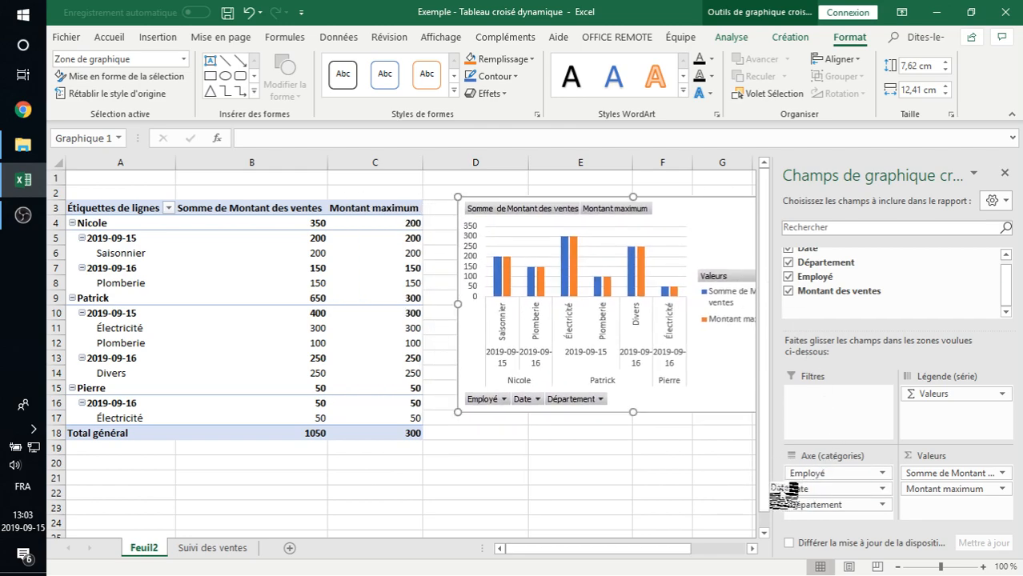
pyautogui.moveTo(836, 492); pyautogui.dragTo(642, 461)
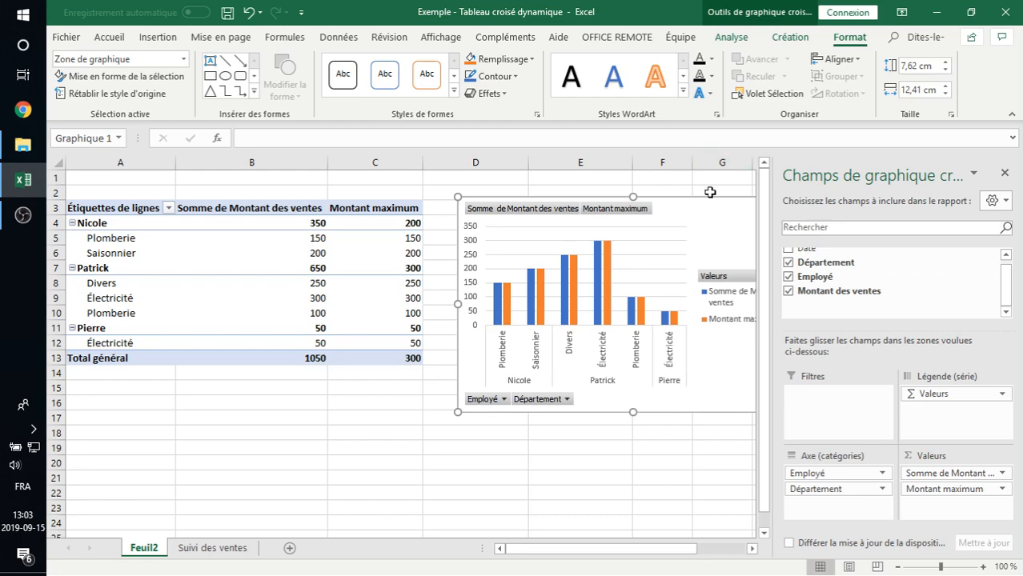
pyautogui.moveTo(706, 201); pyautogui.dragTo(674, 199)
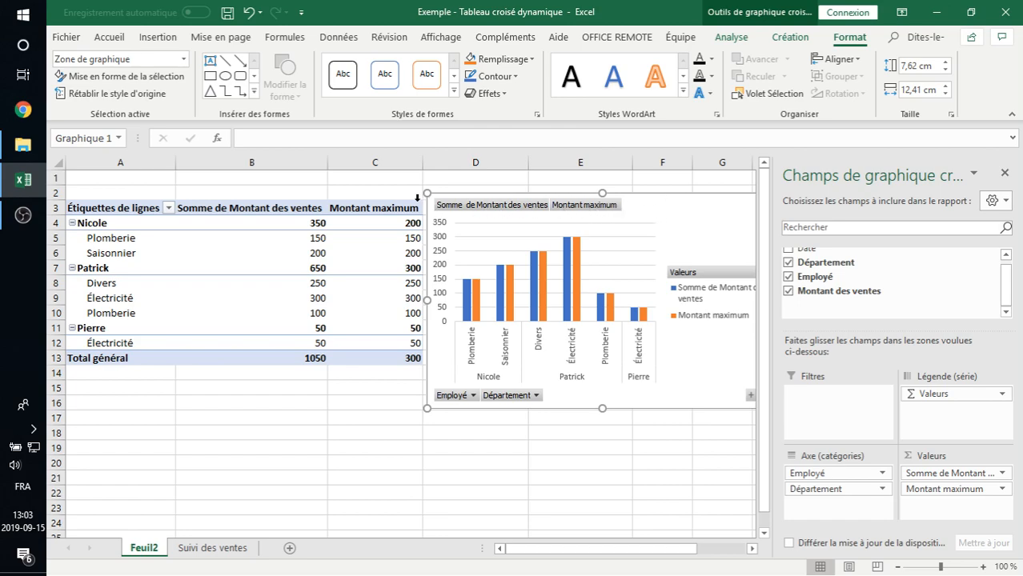
# - On the Suivi des ventes sheet, enter the date 2019-09-17 and the department Divers in row 10
pyautogui.click(366, 238)
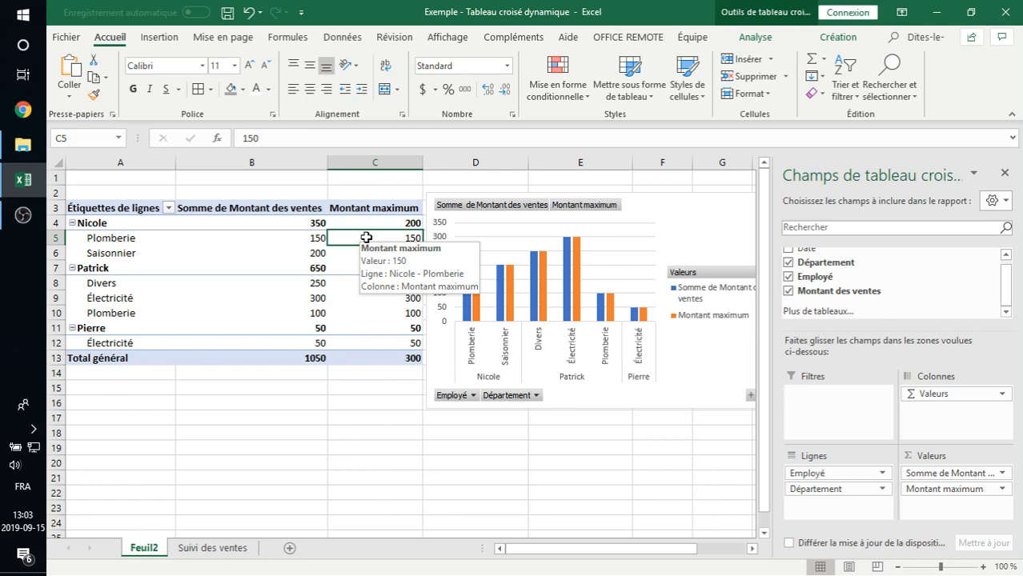
pyautogui.click(191, 551)
pyautogui.moveTo(438, 501); pyautogui.dragTo(589, 501)
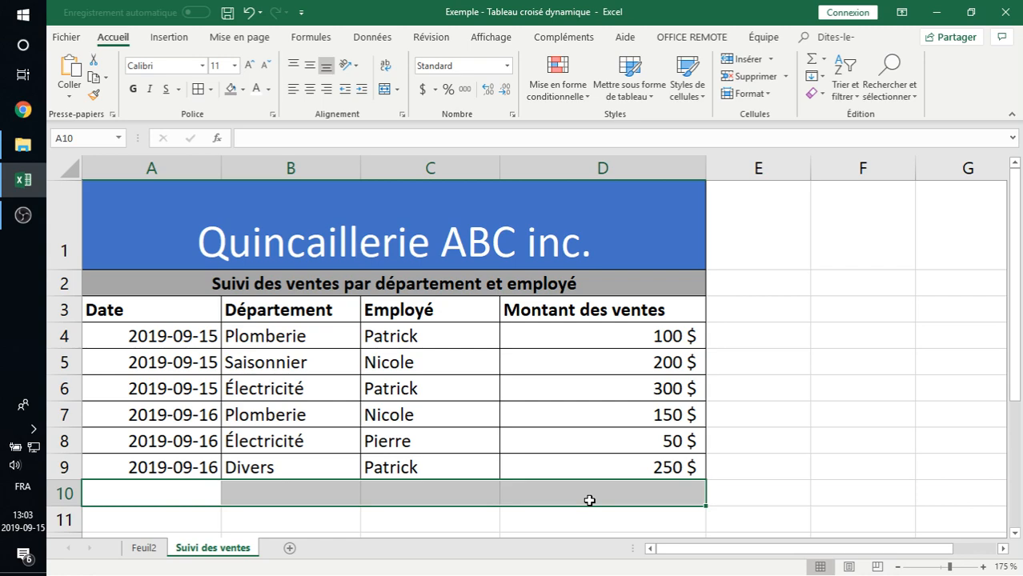
pyautogui.click(195, 491)
pyautogui.write('20')
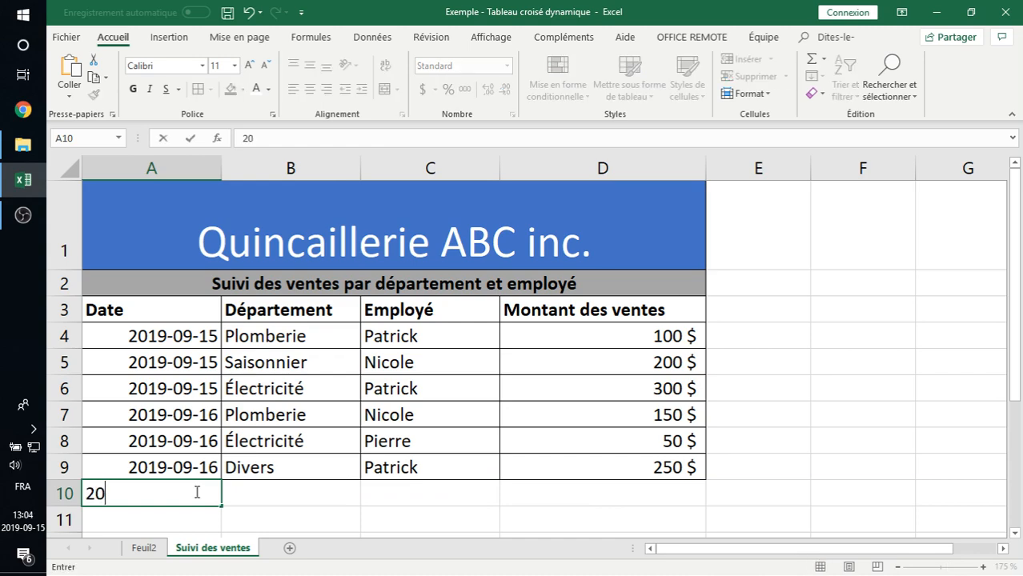
pyautogui.write('19-090')
pyautogui.press('BackSpace')
pyautogui.write('-17')
pyautogui.press('Tab')
pyautogui.write('Diver')
pyautogui.press('Tab')
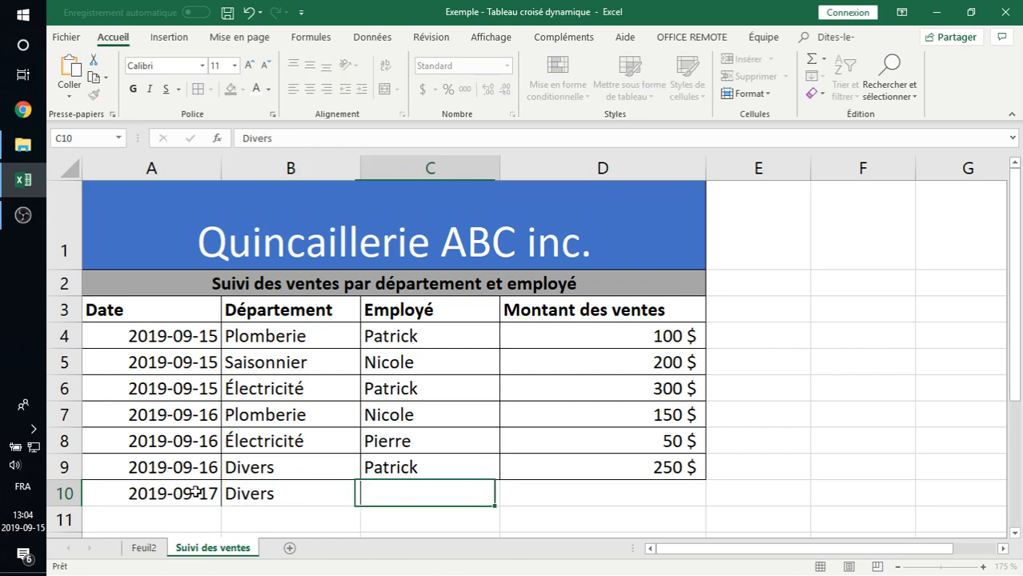
# - Complete row 10 with the same employee as row 7 and a sales amount of 200 $, and select A10:D10
pyautogui.write('Nicole')
pyautogui.press('Tab')
pyautogui.write('200%')
pyautogui.press('BackSpace')
pyautogui.write('$')
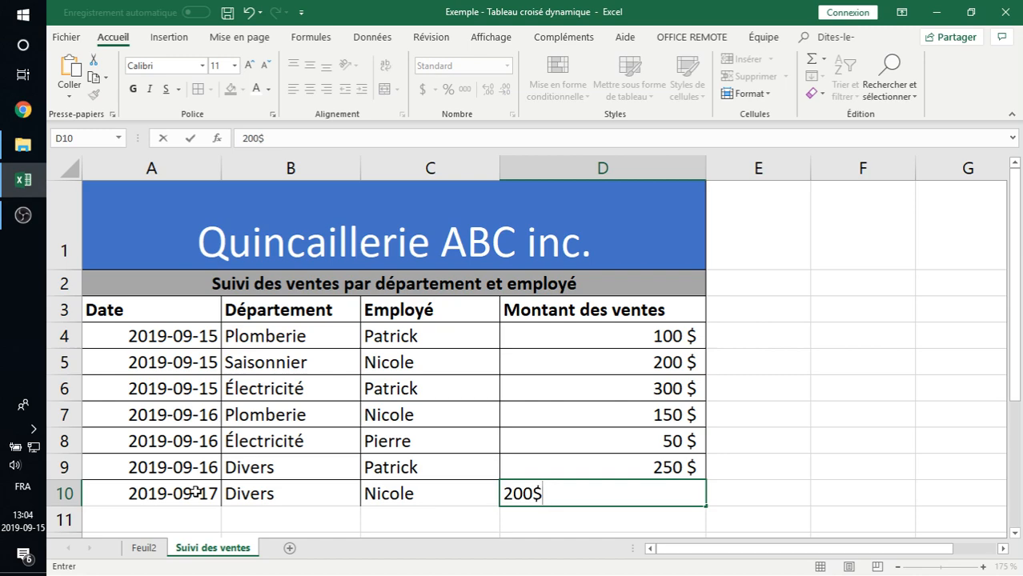
pyautogui.press('Return')
pyautogui.click(230, 494)
pyautogui.moveTo(152, 494); pyautogui.dragTo(541, 510)
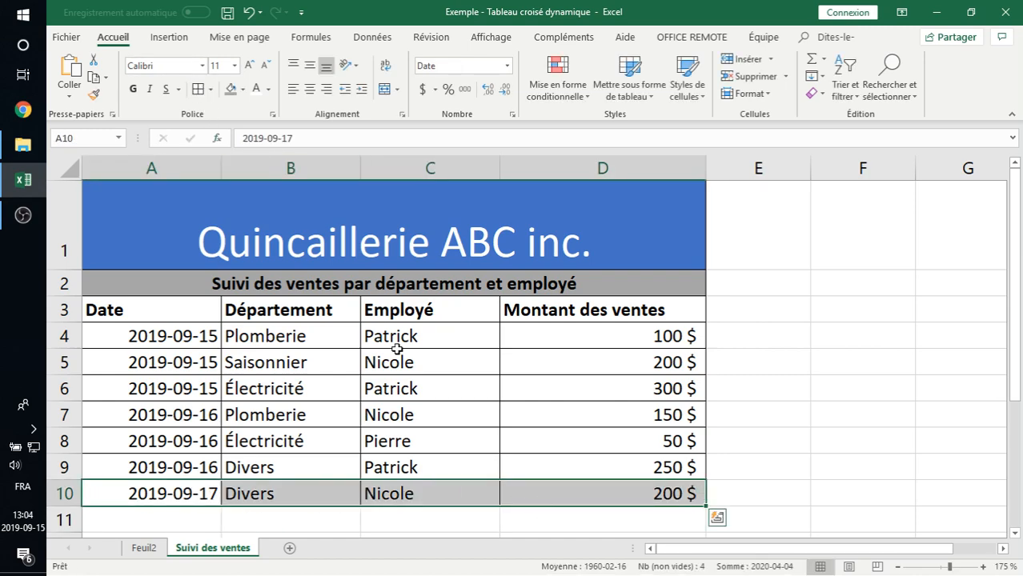
# - Fill the new sales row A10:D10 with yellow
pyautogui.click(432, 410)
pyautogui.click(186, 492)
pyautogui.moveTo(212, 496); pyautogui.dragTo(610, 501)
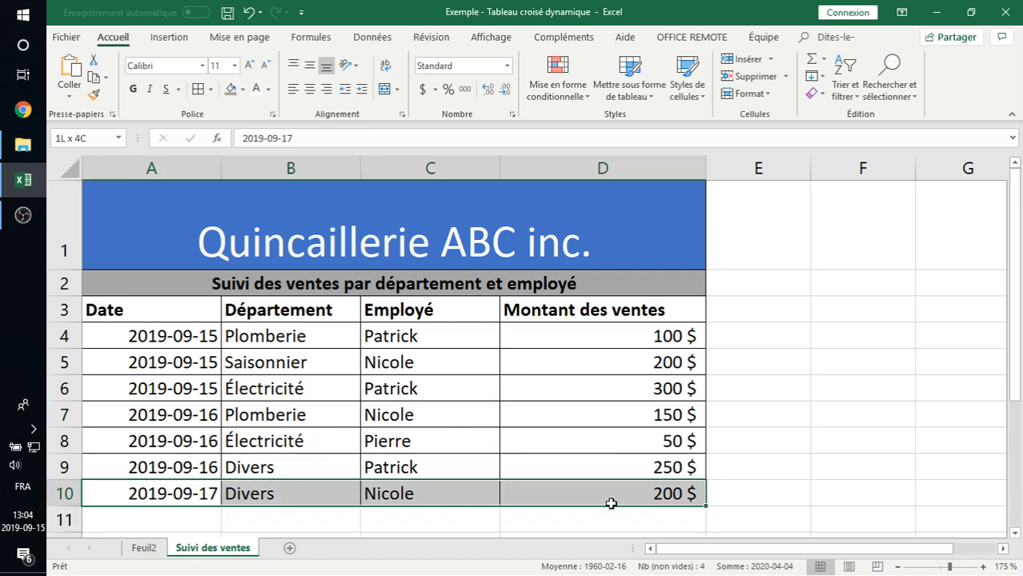
pyautogui.click(242, 89)
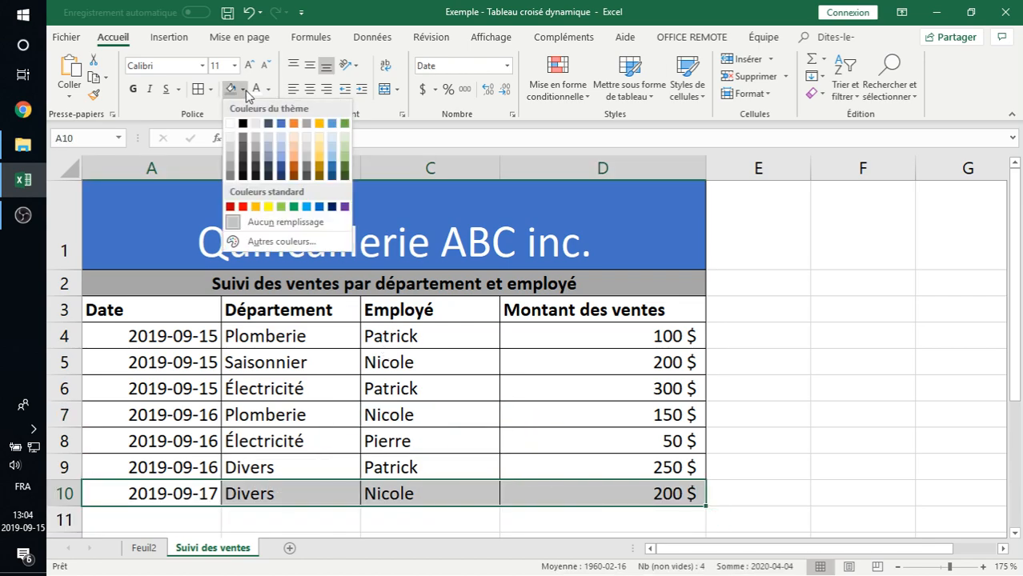
pyautogui.click(268, 207)
pyautogui.click(237, 447)
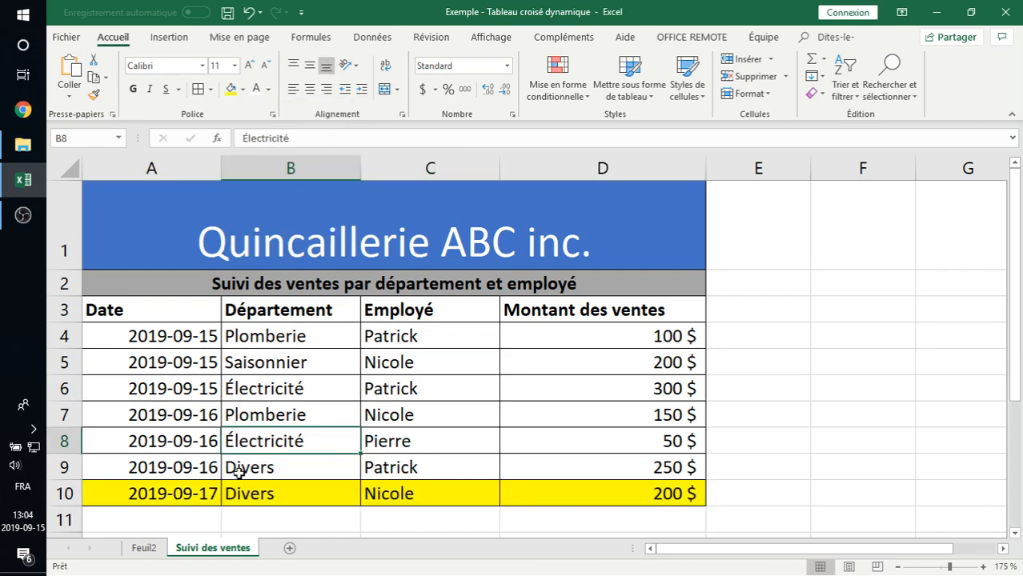
pyautogui.click(163, 493)
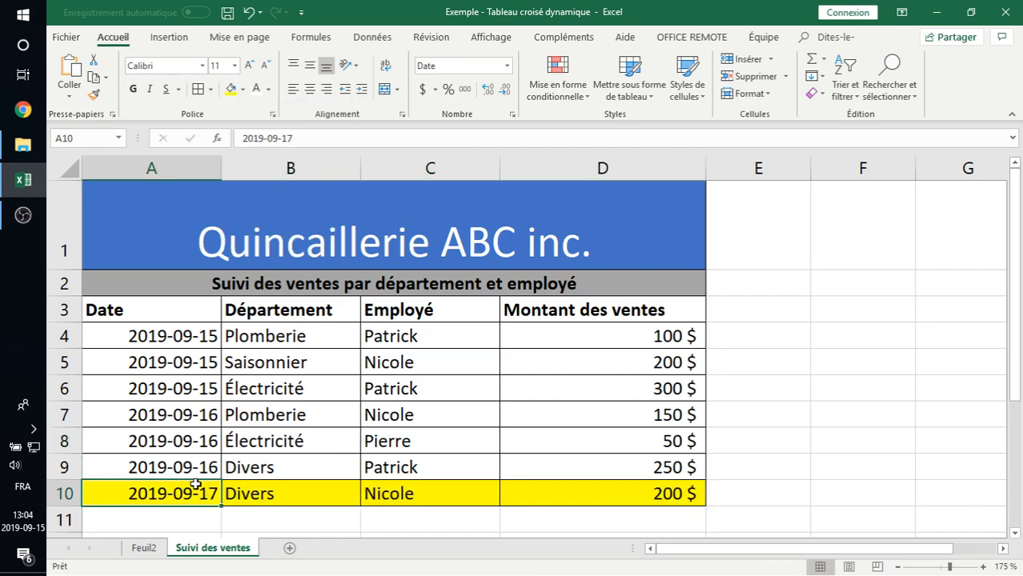
pyautogui.moveTo(181, 493); pyautogui.dragTo(589, 494)
pyautogui.click(576, 494)
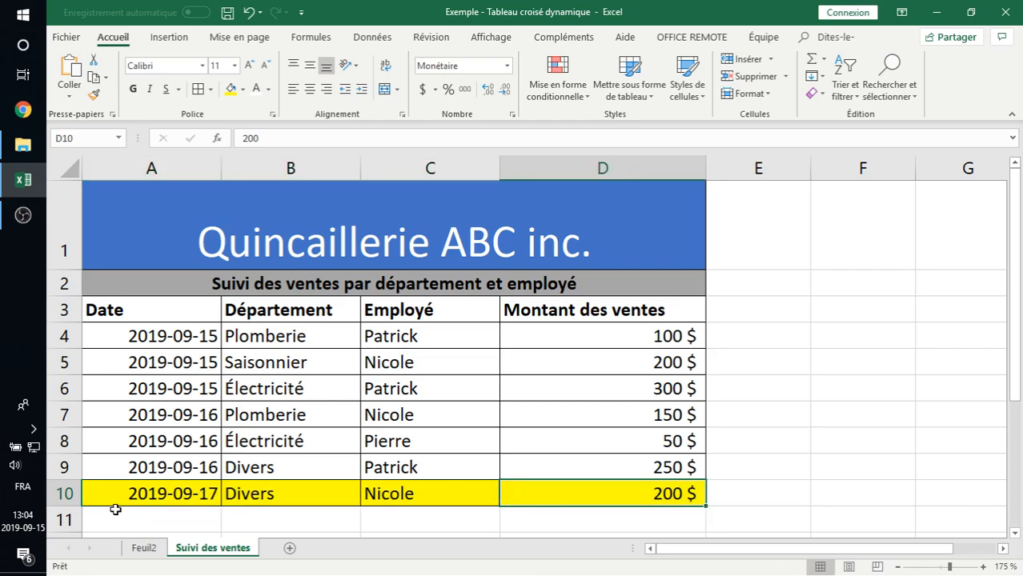
pyautogui.click(145, 548)
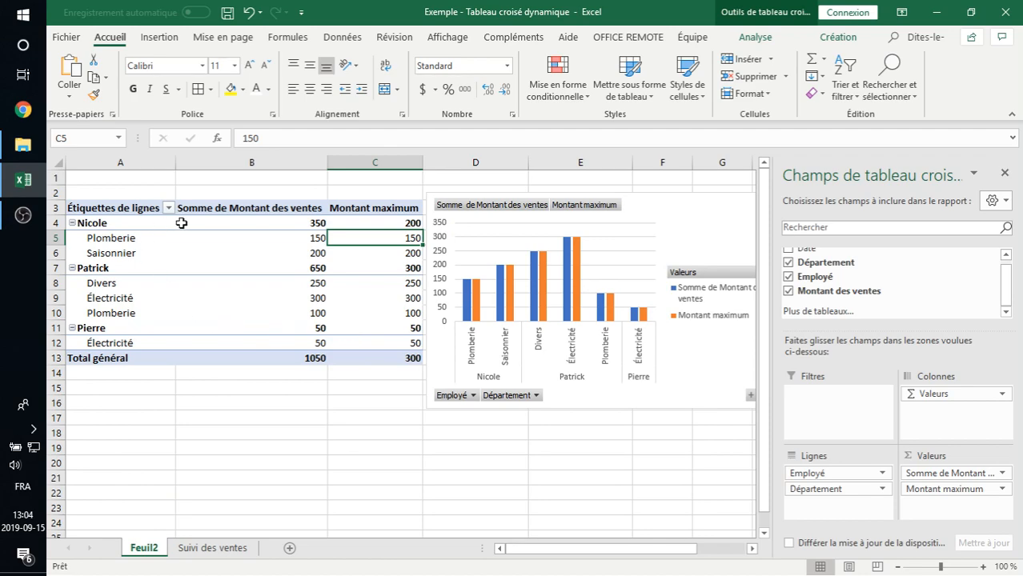
pyautogui.click(184, 297)
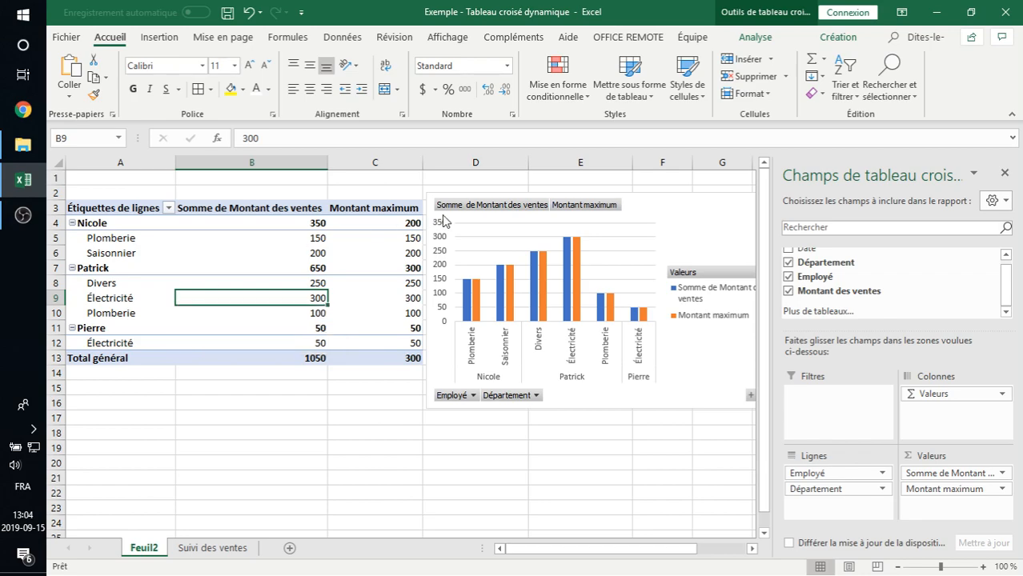
pyautogui.click(771, 16)
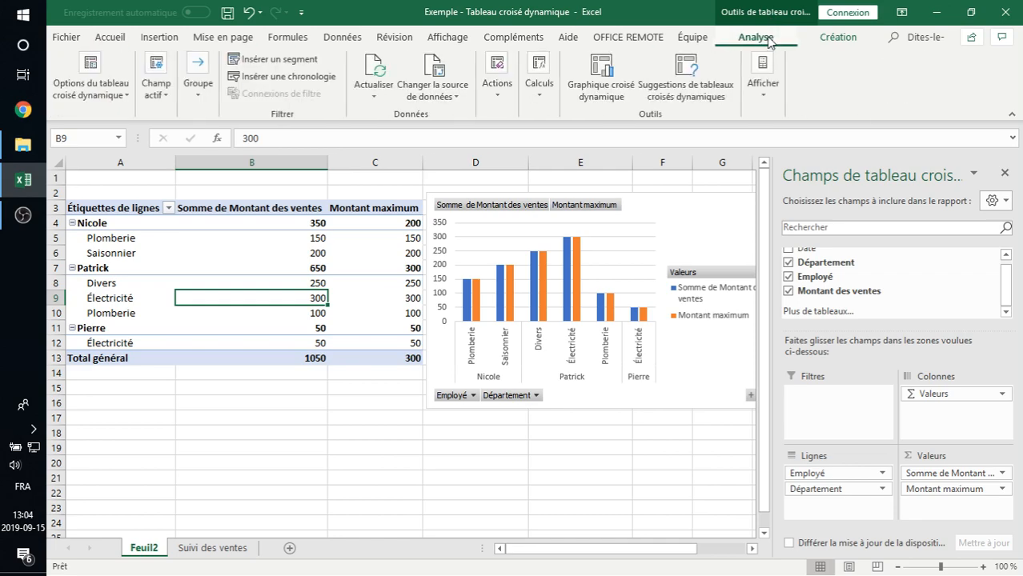
pyautogui.click(538, 102)
pyautogui.click(506, 100)
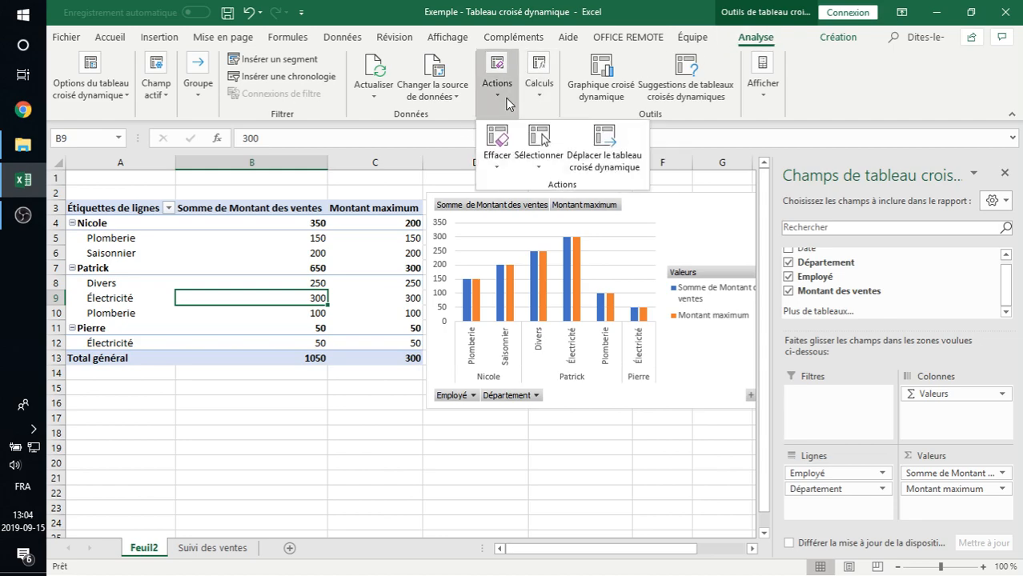
pyautogui.click(506, 101)
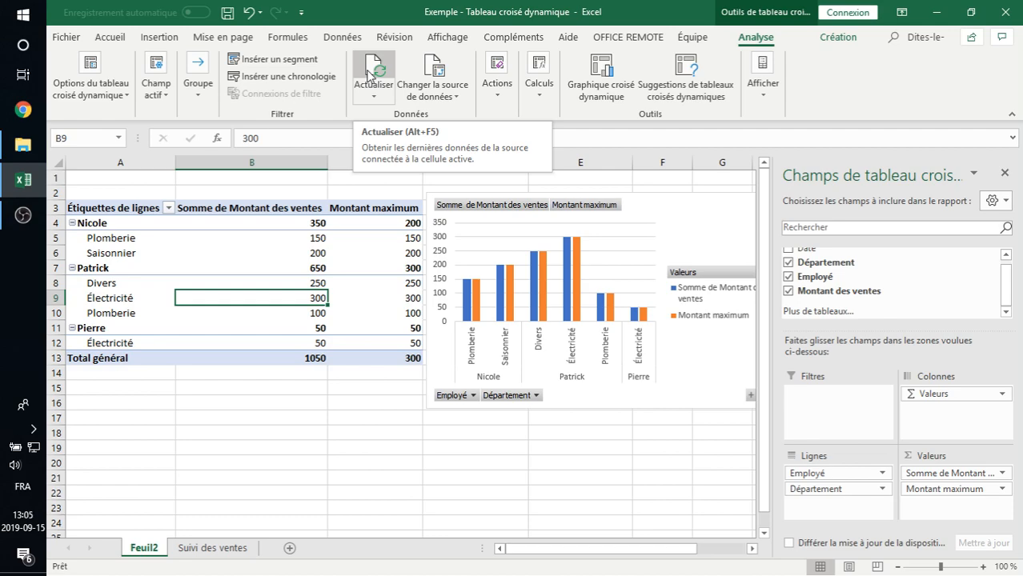
pyautogui.click(446, 90)
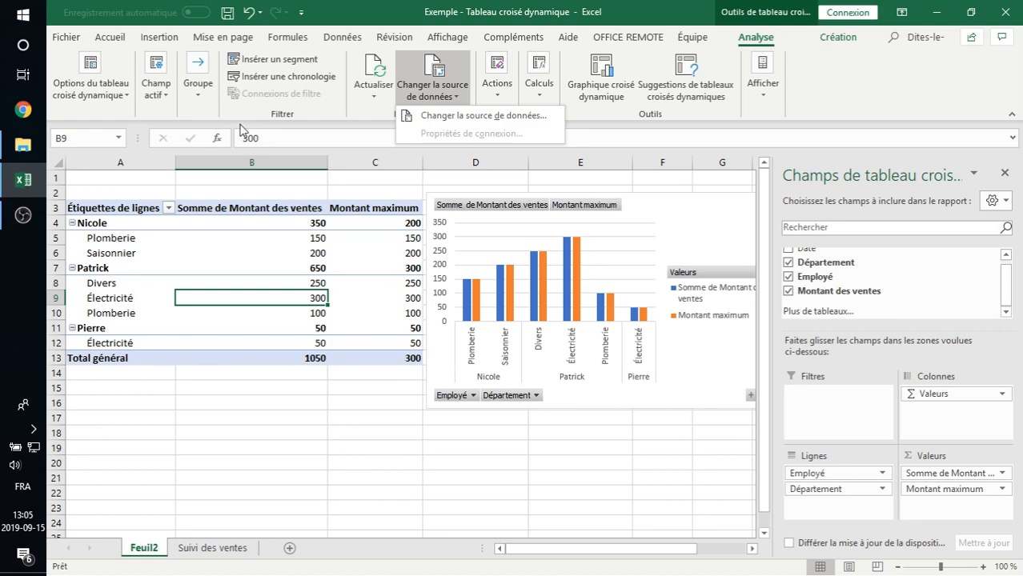
# - On the Suivi des ventes sheet, change the Saisonnier sales amount in D5 to 2000
pyautogui.click(212, 549)
pyautogui.click(212, 548)
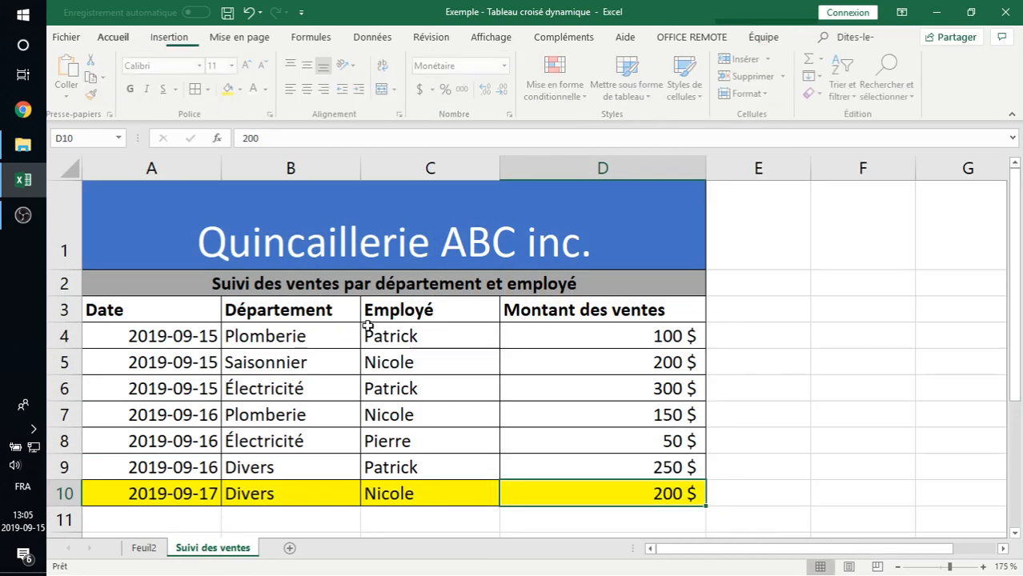
pyautogui.click(621, 367)
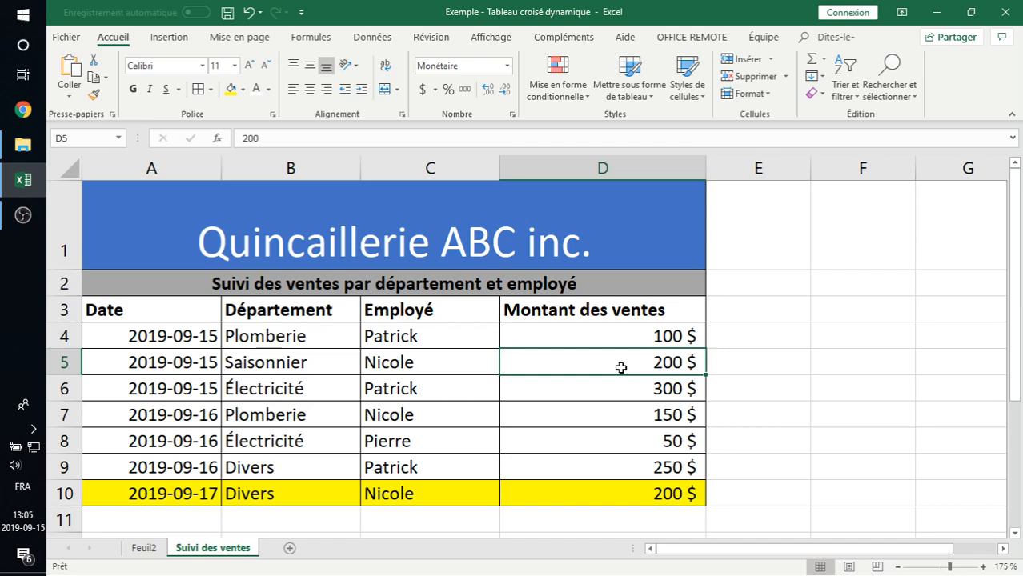
pyautogui.write('2000')
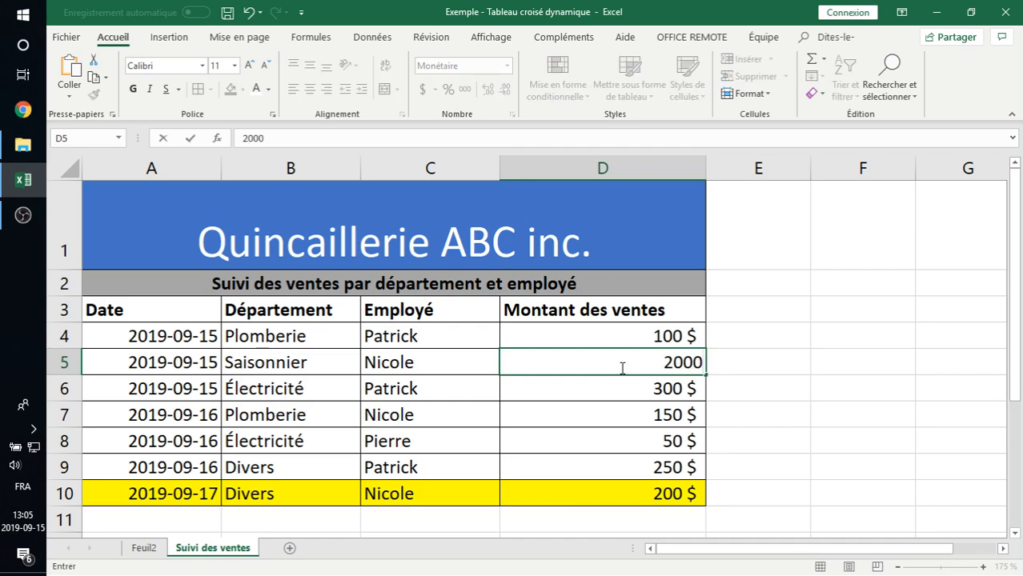
pyautogui.press('Return')
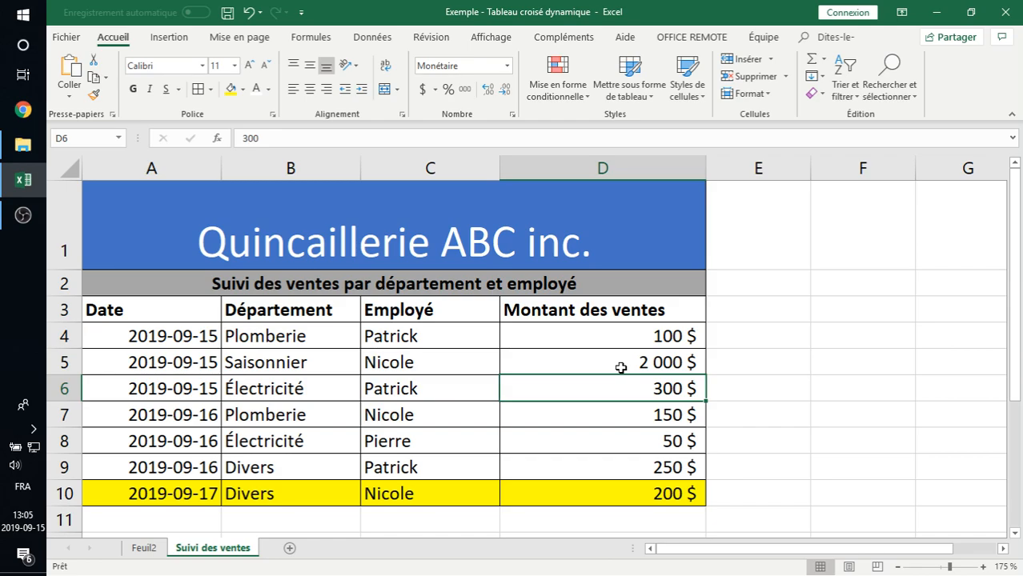
# - Refresh the pivot table on Feuil2 and add Date as the first row field, above Employé
pyautogui.click(143, 548)
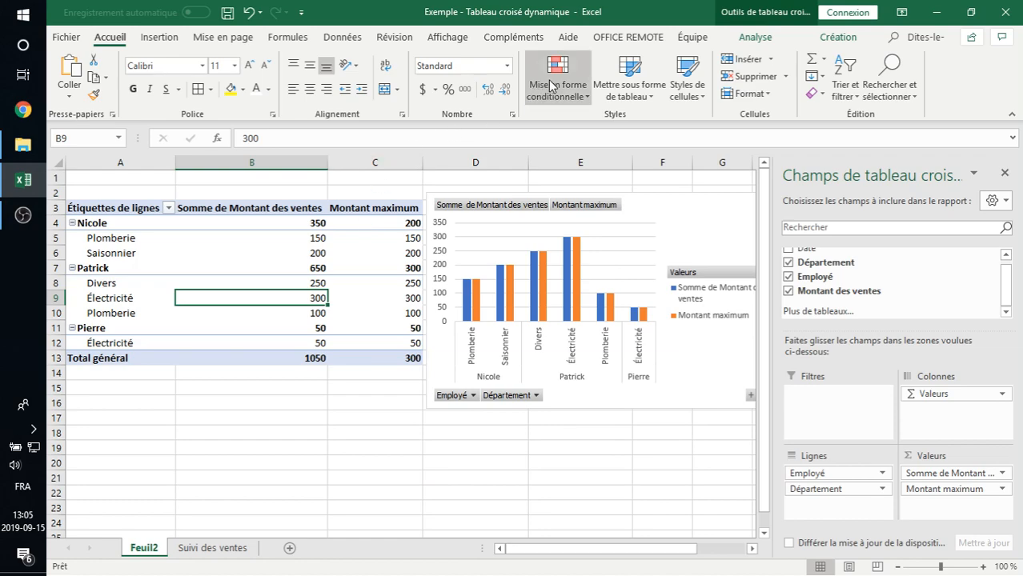
pyautogui.click(754, 37)
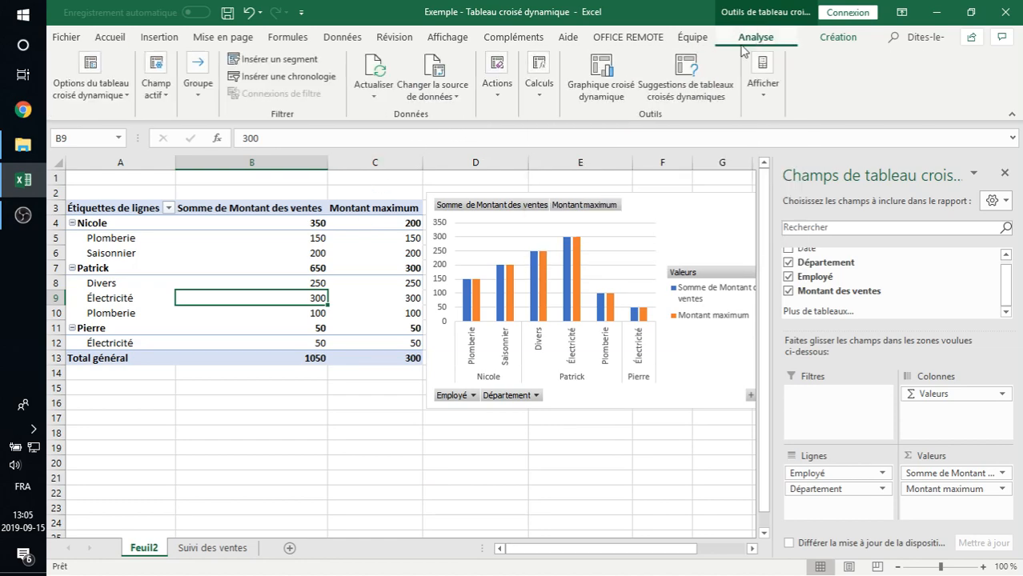
pyautogui.click(381, 77)
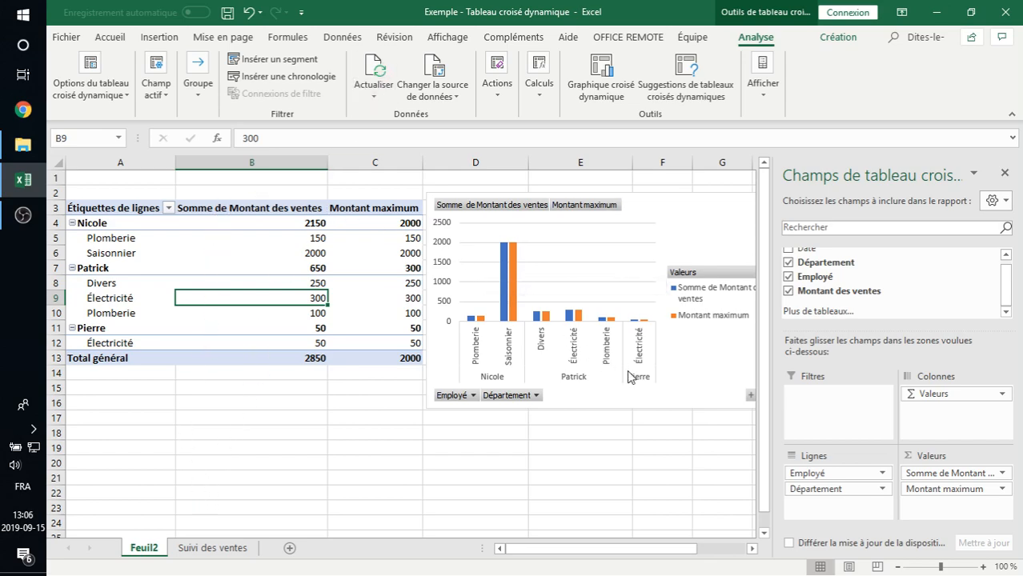
pyautogui.scroll(1, 821, 304)
pyautogui.moveTo(807, 253); pyautogui.dragTo(827, 472)
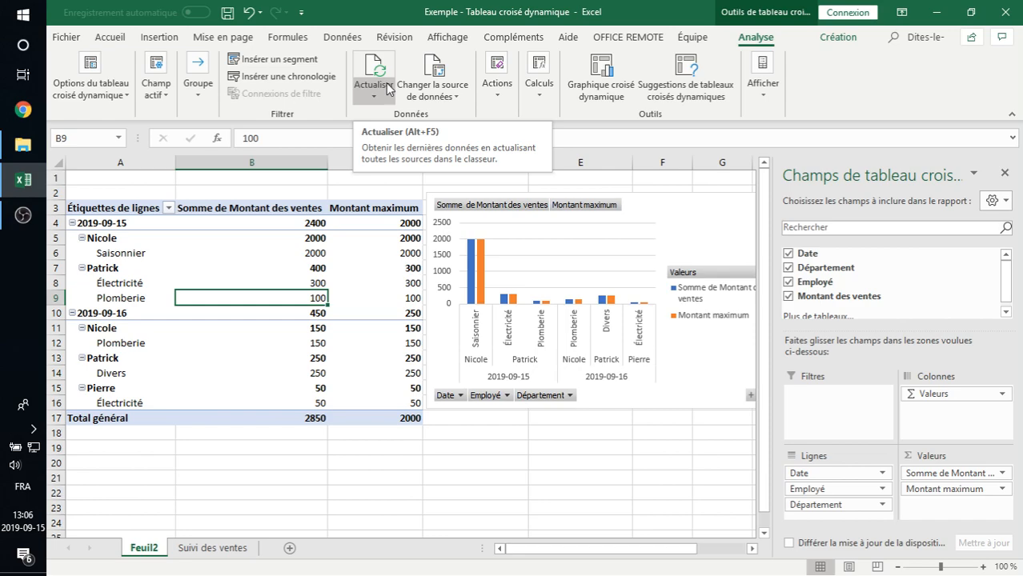
# - Extend the pivot table's data source to 'Suivi des ventes'!$A$3:$D$10 so that it includes the yellow row
pyautogui.click(431, 77)
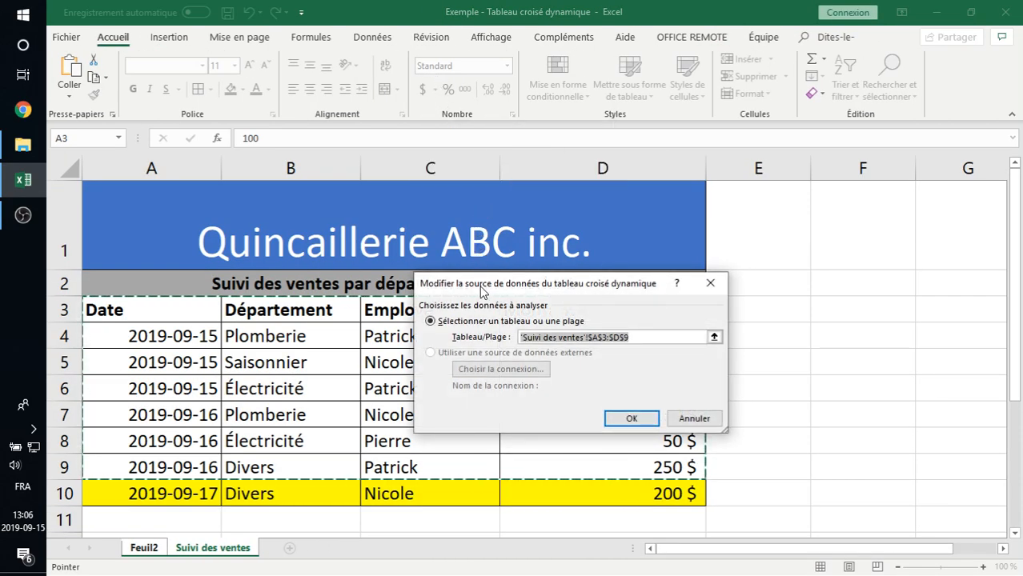
pyautogui.moveTo(487, 290); pyautogui.dragTo(780, 211)
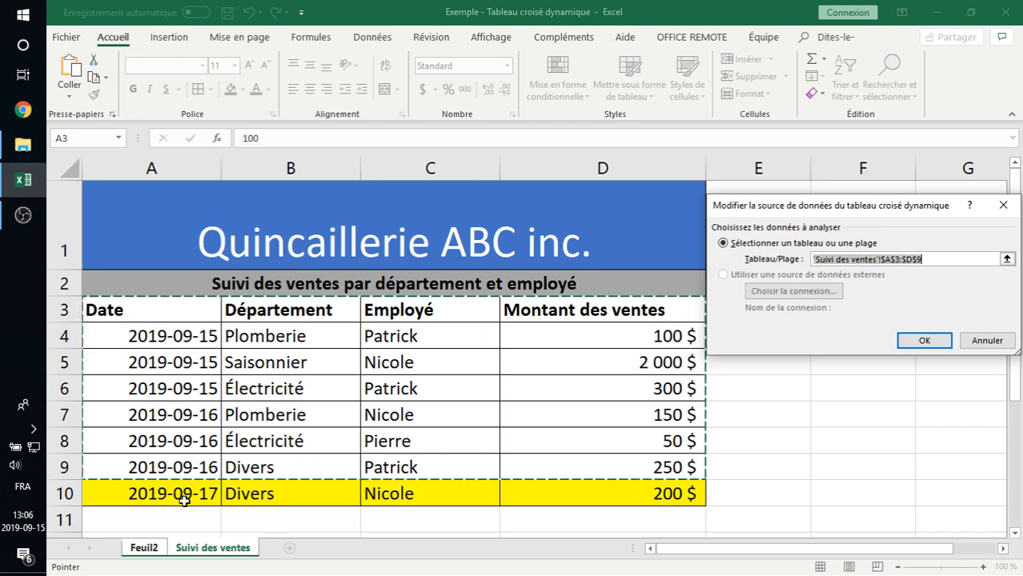
pyautogui.moveTo(157, 307); pyautogui.dragTo(562, 498)
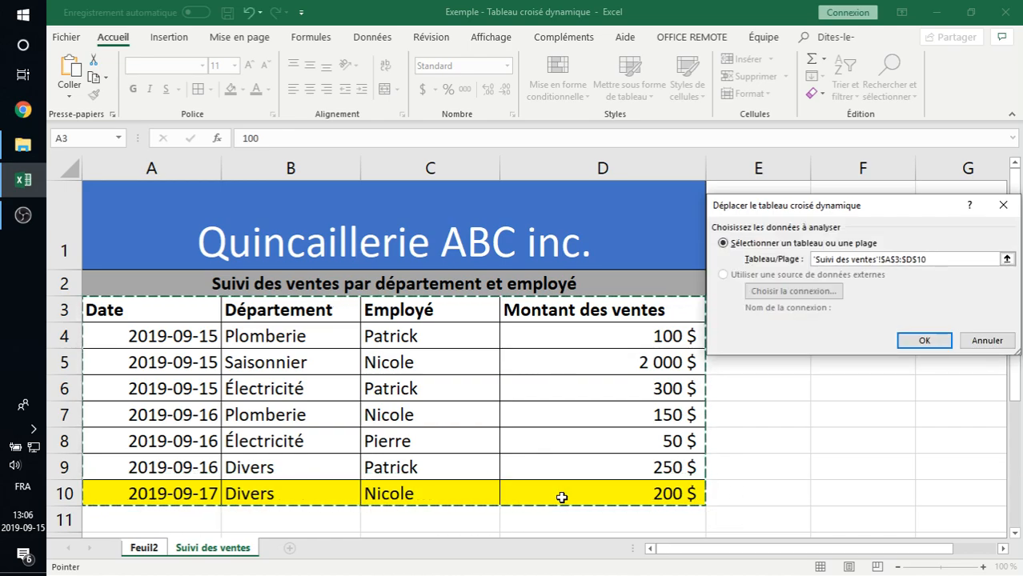
pyautogui.press('Return')
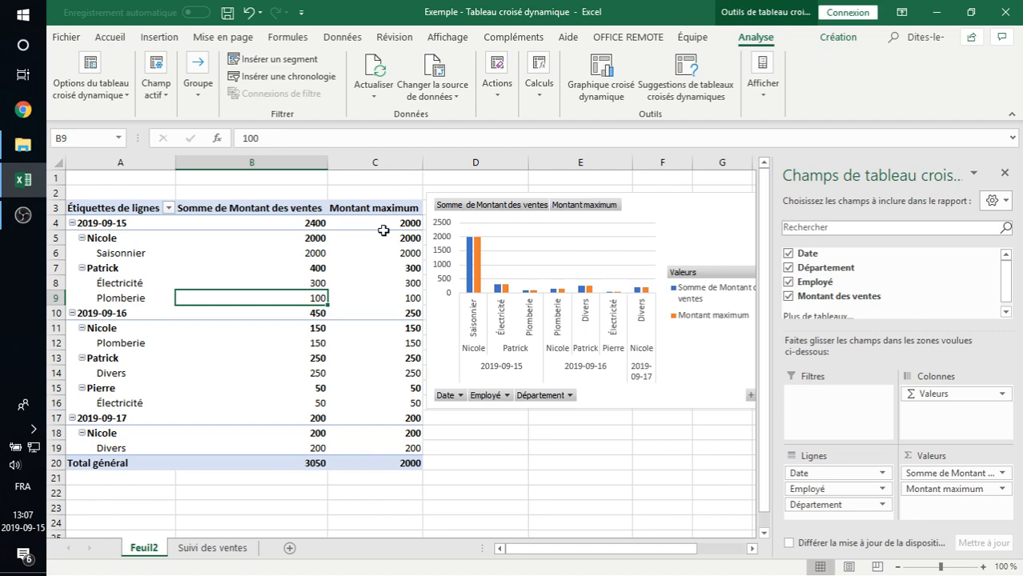
# - Apply the gold pivot table style from the first row of the Moyen group
pyautogui.click(838, 38)
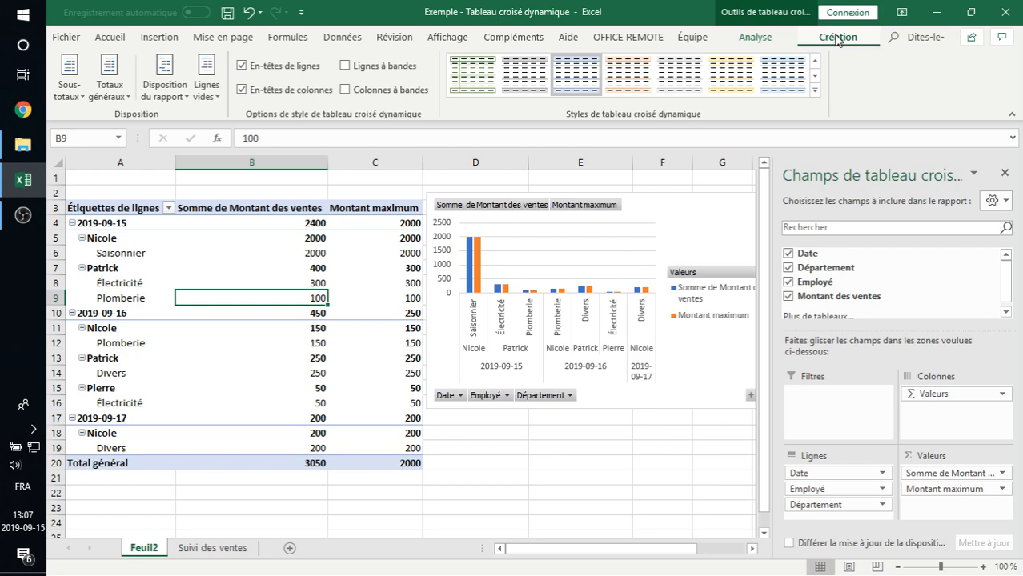
pyautogui.click(540, 77)
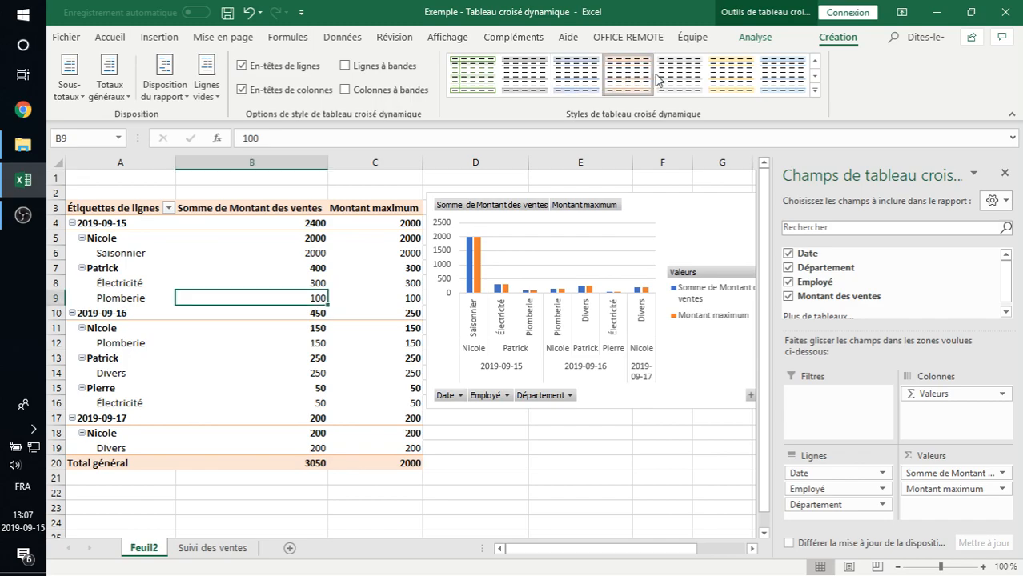
pyautogui.click(815, 90)
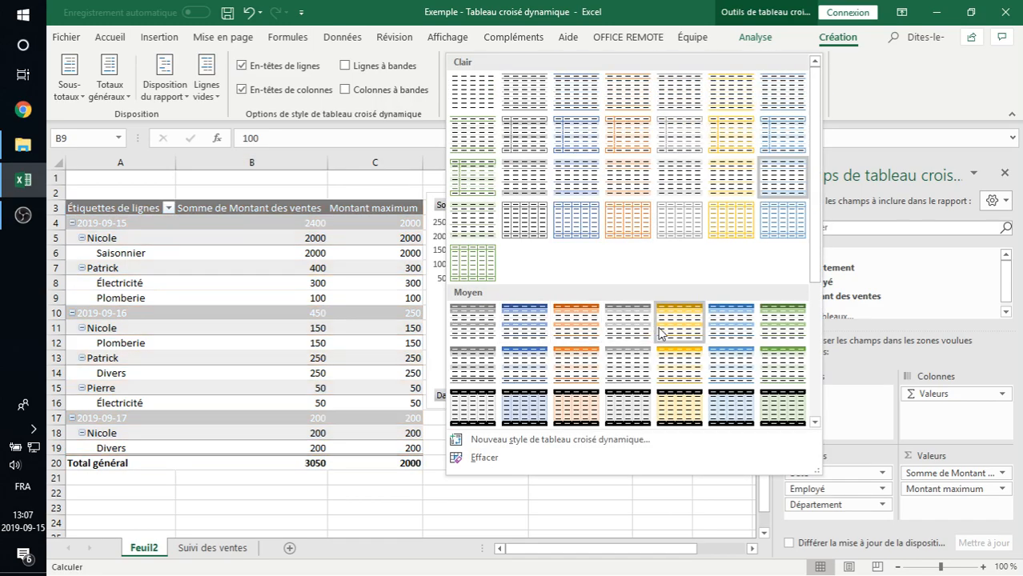
pyautogui.click(667, 334)
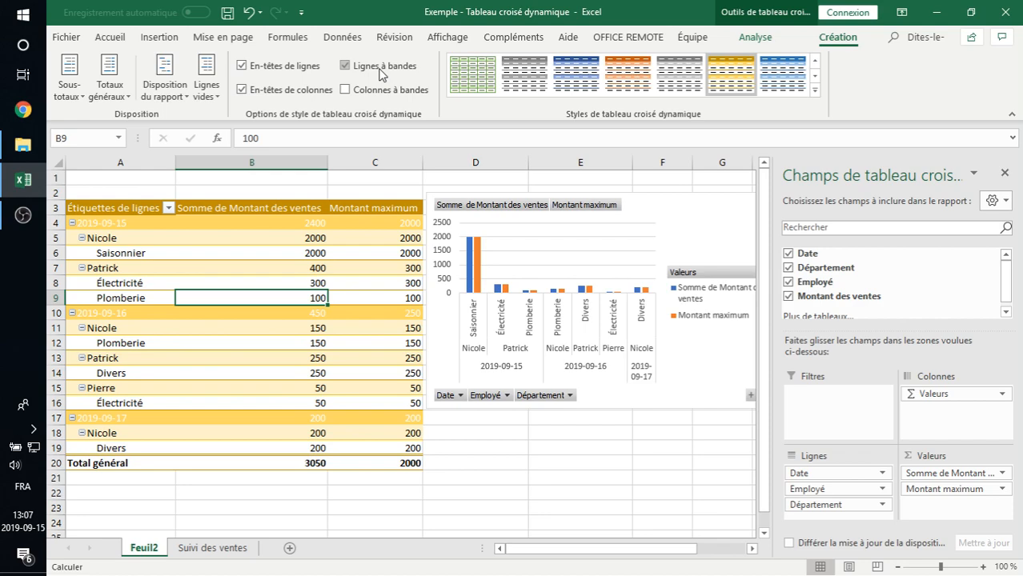
# - Toggle the pivot table's banded columns, row headers and column headers to compare their effect, restoring each option
pyautogui.click(383, 95)
pyautogui.click(381, 93)
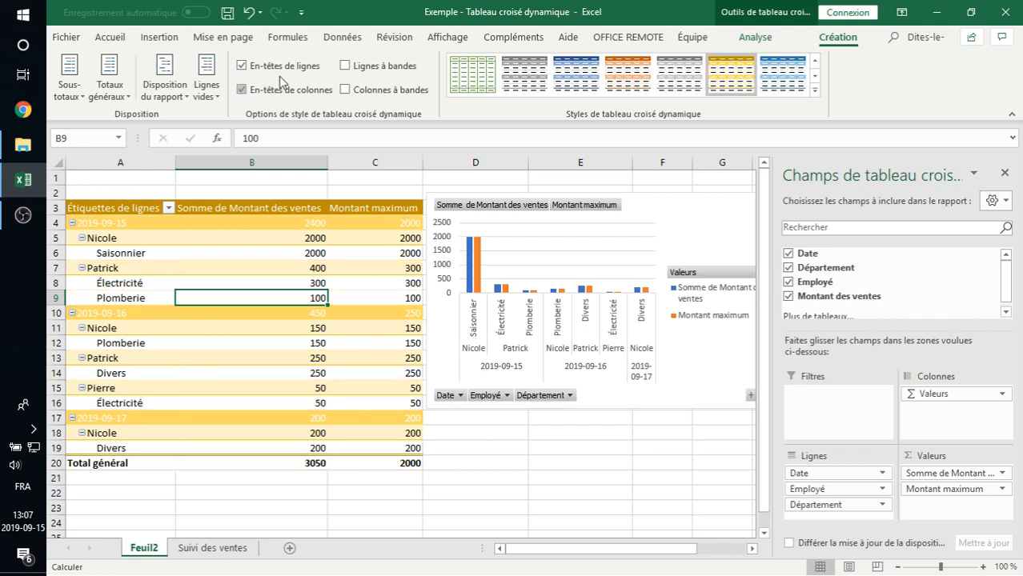
pyautogui.click(280, 69)
pyautogui.click(282, 70)
pyautogui.click(283, 70)
pyautogui.click(284, 72)
pyautogui.click(286, 92)
pyautogui.click(286, 92)
pyautogui.click(285, 93)
pyautogui.click(286, 93)
# - Try the pivot table without subtotals and with subtotals below each group, then return them to the top of each group
pyautogui.click(64, 97)
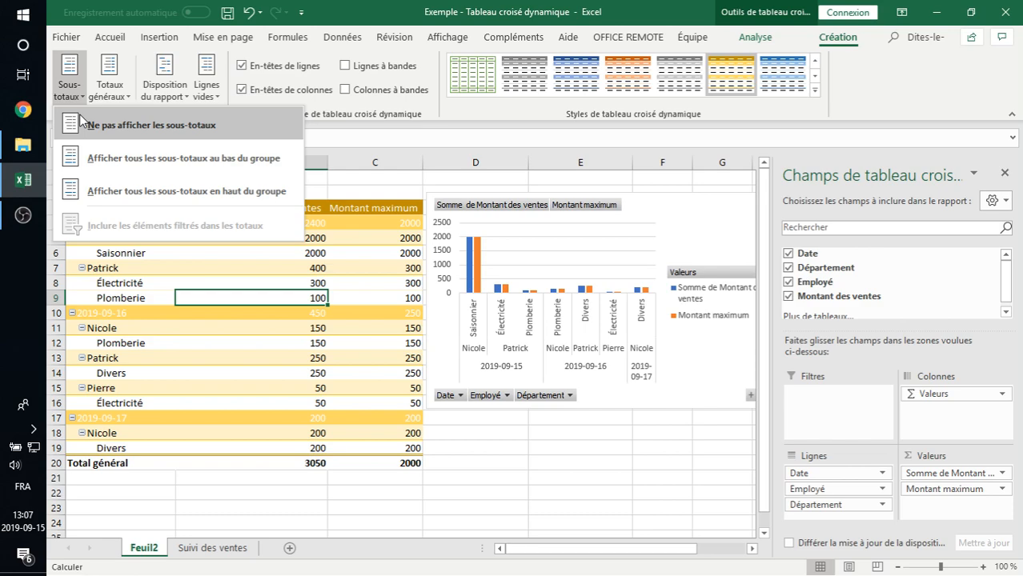
pyautogui.click(92, 128)
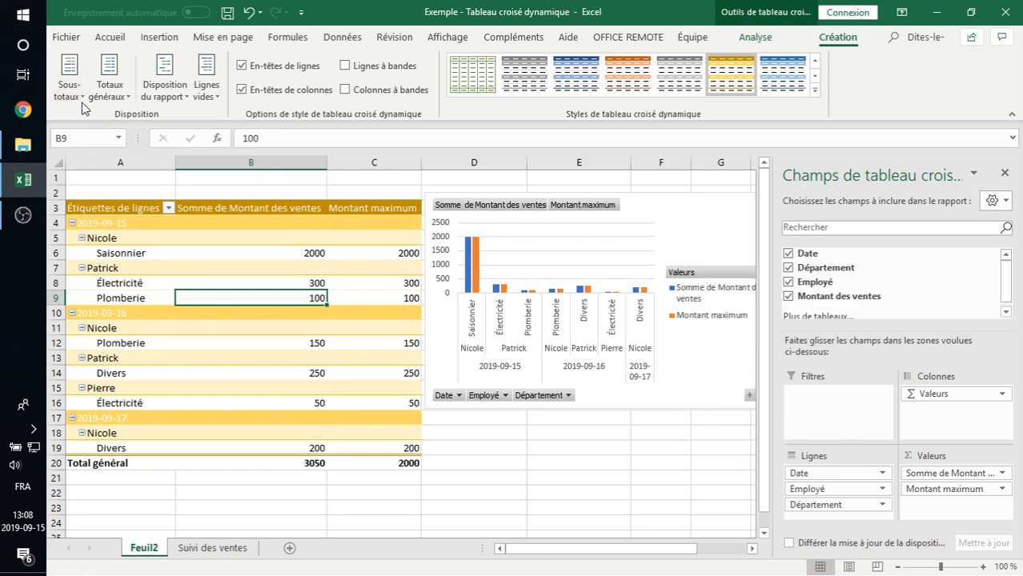
pyautogui.click(80, 97)
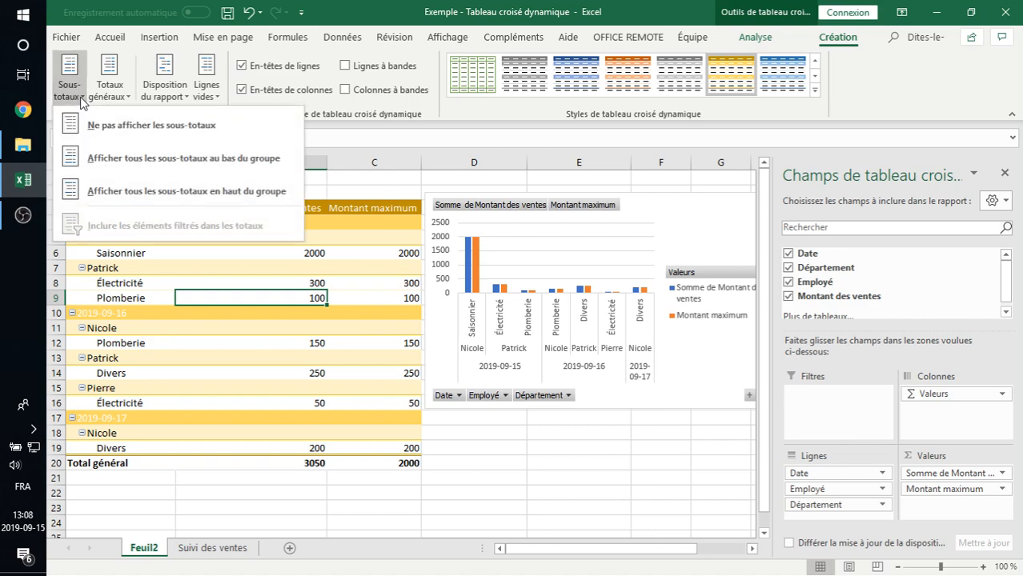
pyautogui.click(96, 164)
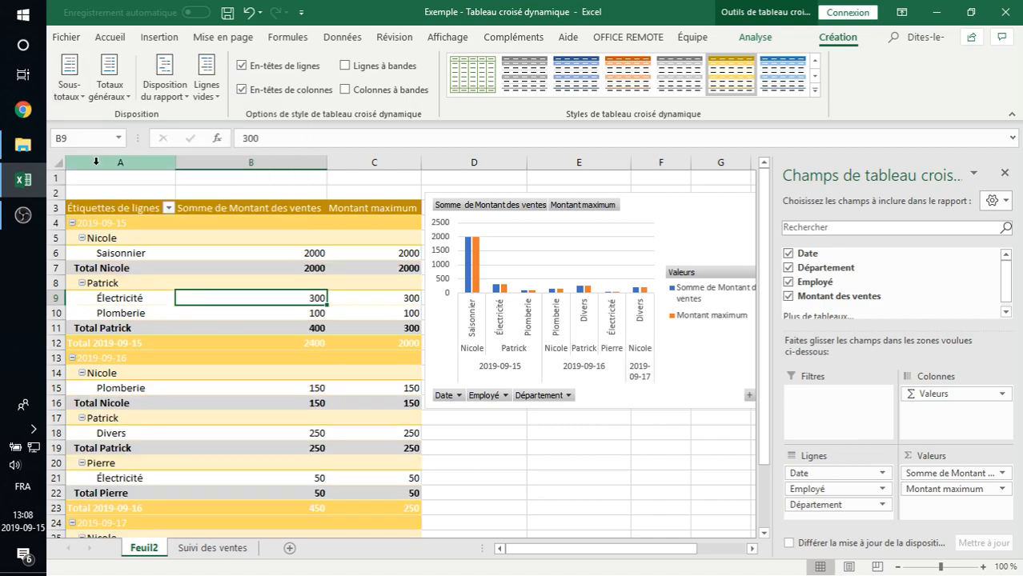
pyautogui.click(69, 88)
pyautogui.click(116, 192)
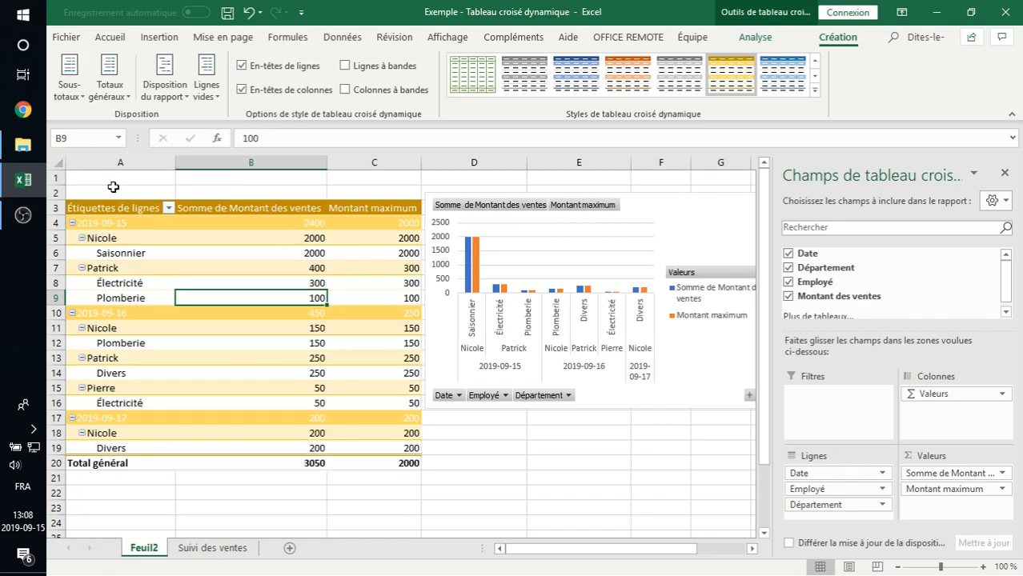
# - Turn off the pivot table's grand totals for both rows and columns
pyautogui.click(106, 102)
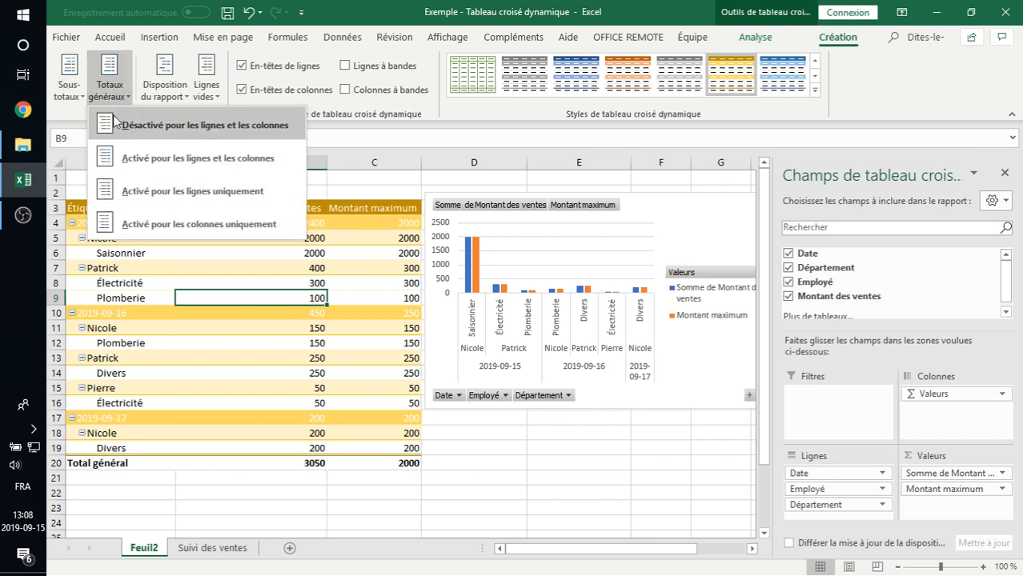
pyautogui.click(116, 125)
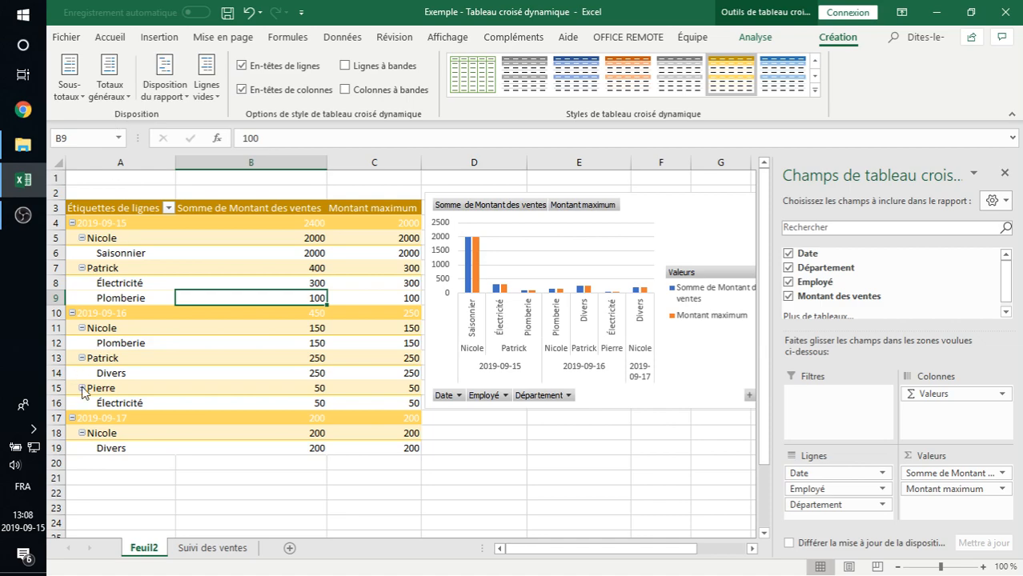
# - Try the pivot table's grand totals for rows and columns and for rows only, then enable them for columns only
pyautogui.click(125, 97)
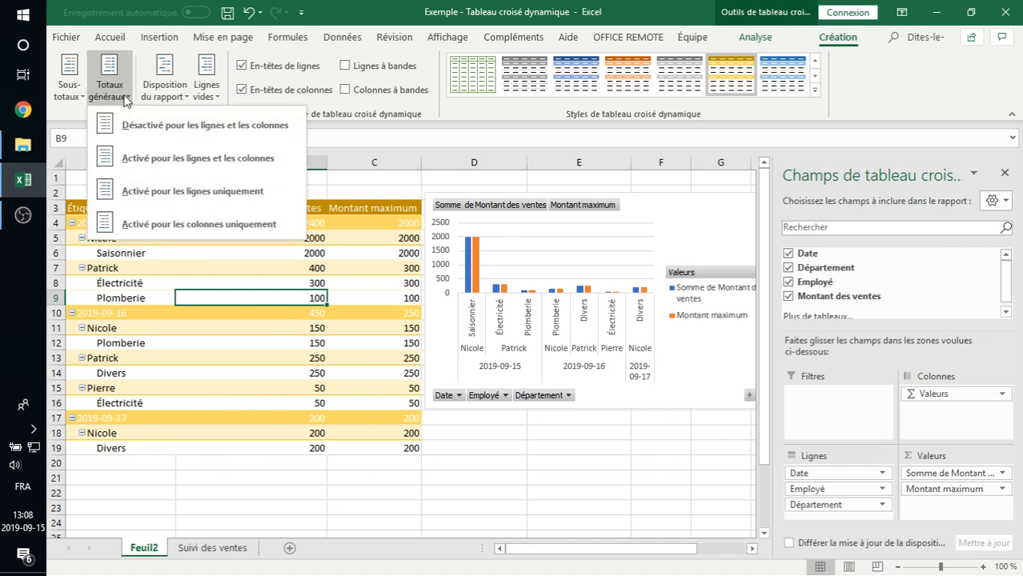
pyautogui.click(128, 159)
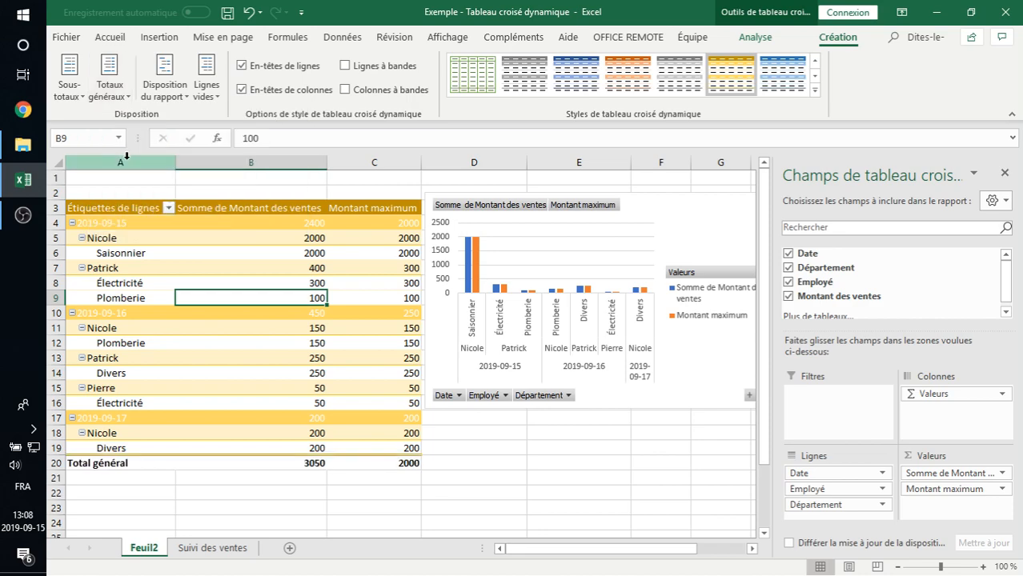
pyautogui.click(109, 82)
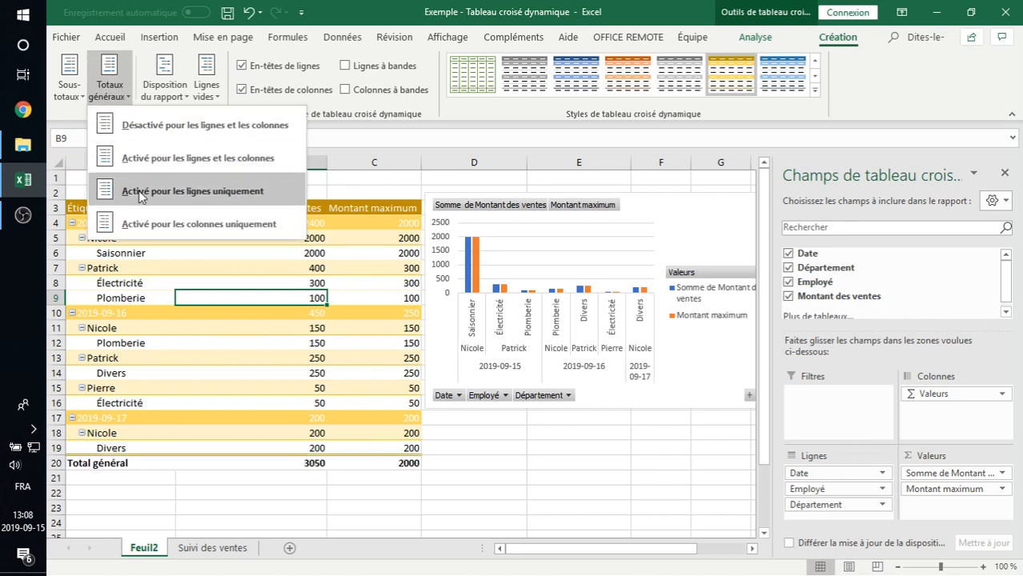
pyautogui.click(142, 202)
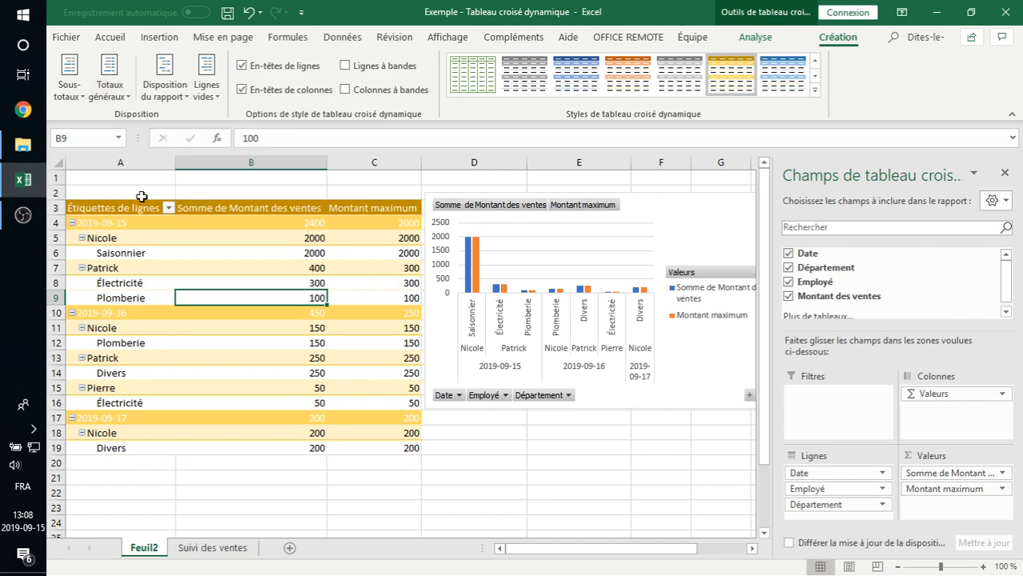
pyautogui.click(121, 96)
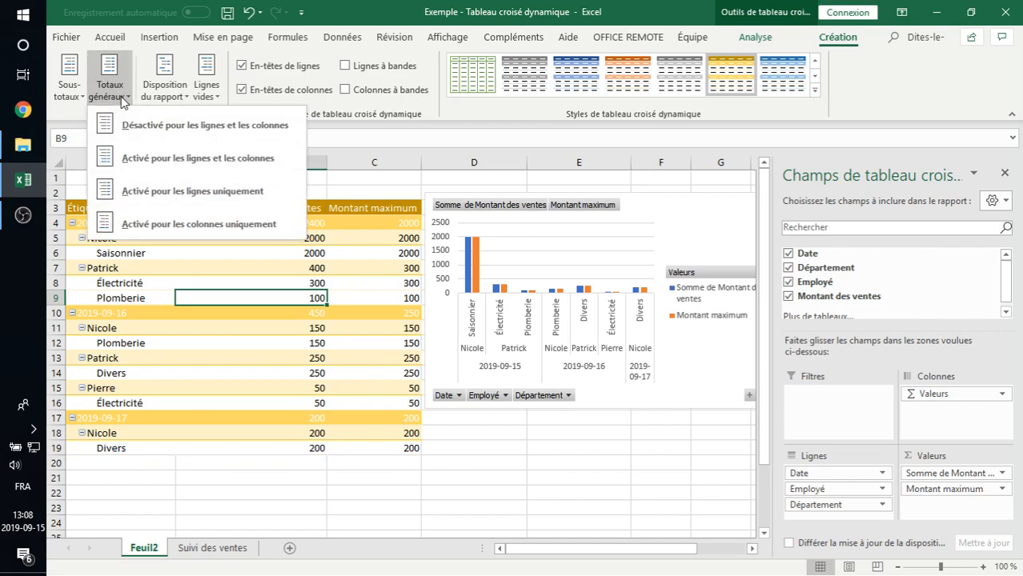
pyautogui.click(146, 228)
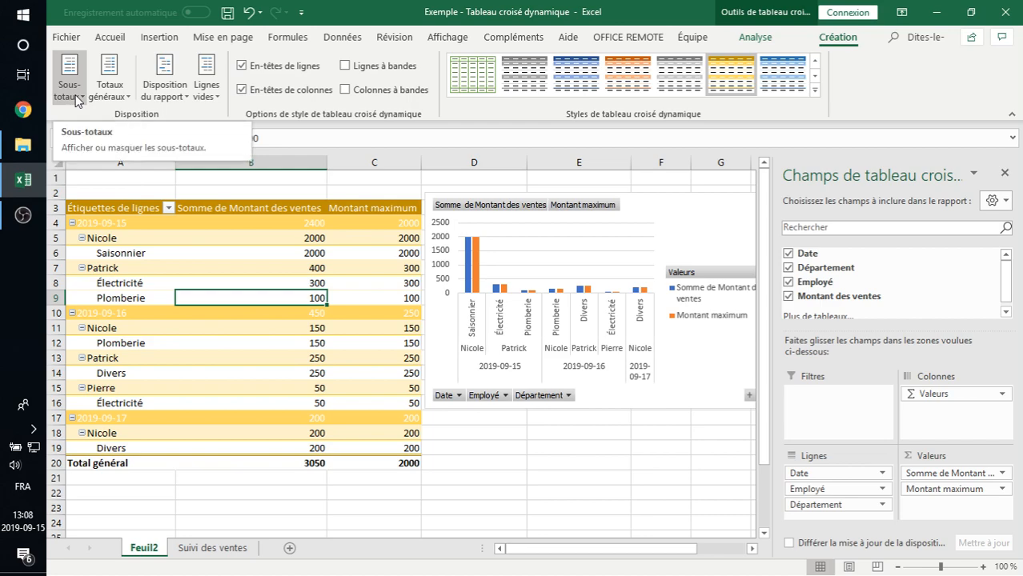
pyautogui.moveTo(255, 294)
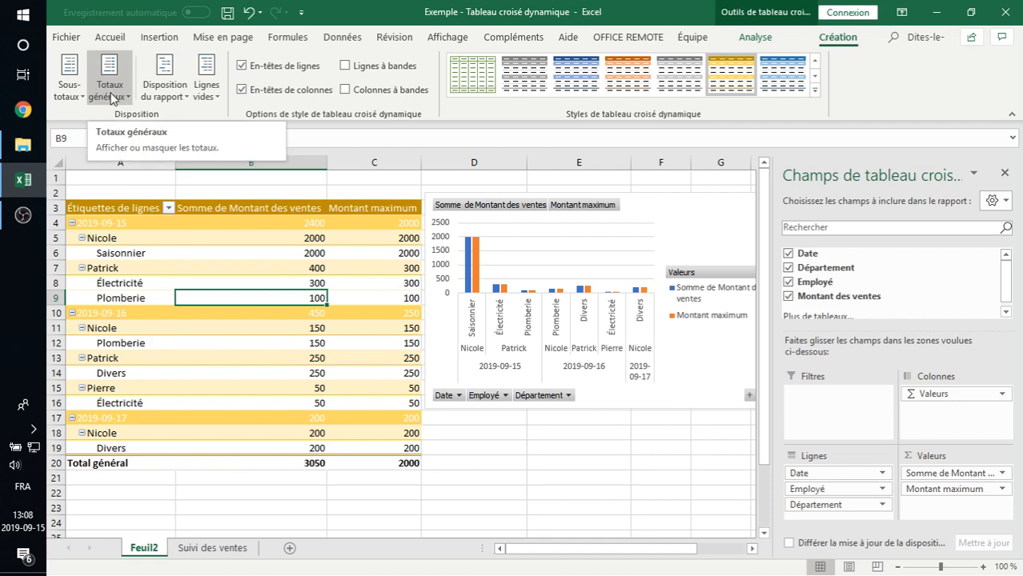
# - Try the compact report layout on the pivot table, then switch it to outline form (mode Plan)
pyautogui.click(170, 98)
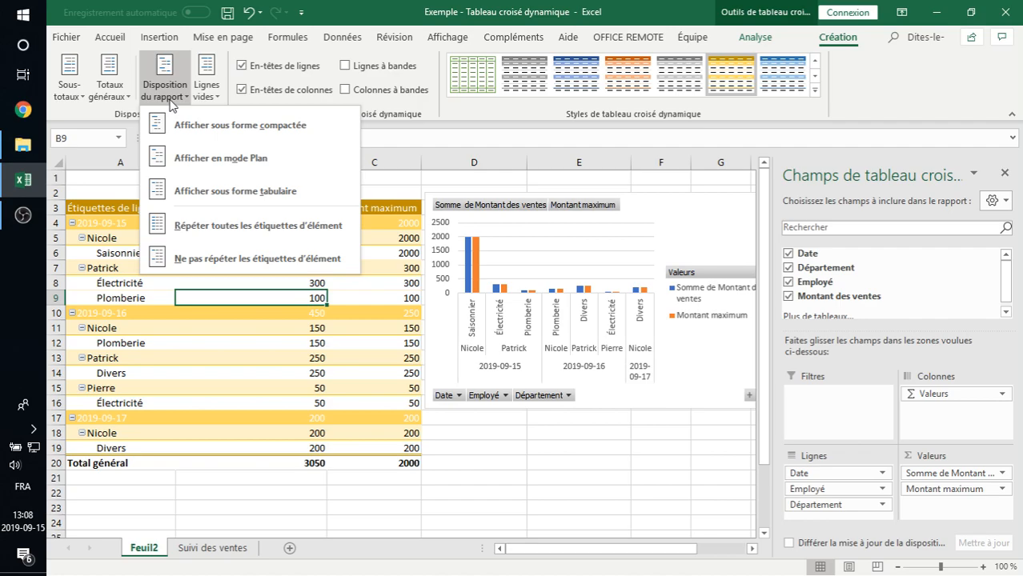
pyautogui.click(180, 126)
pyautogui.click(166, 95)
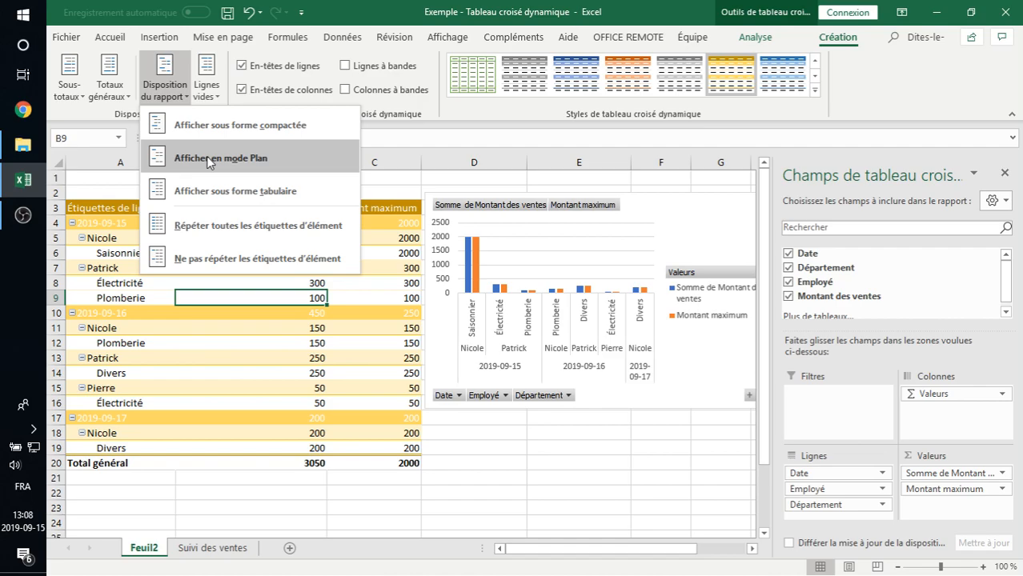
pyautogui.click(206, 158)
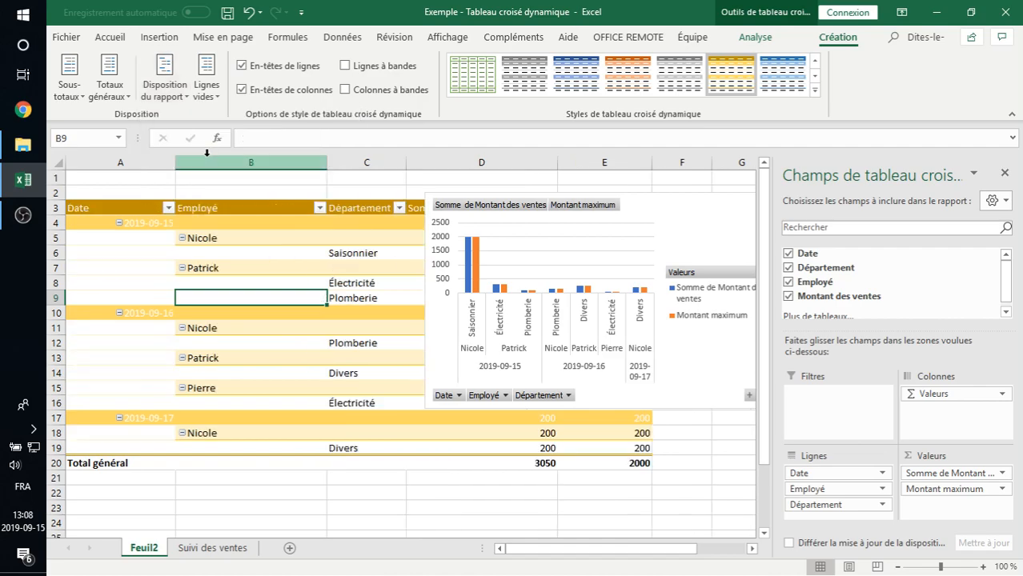
# - Move the pivot chart to a new sheet named Graphique1, then return to the pivot table on Feuil2
pyautogui.click(632, 204)
pyautogui.rightClick(634, 203)
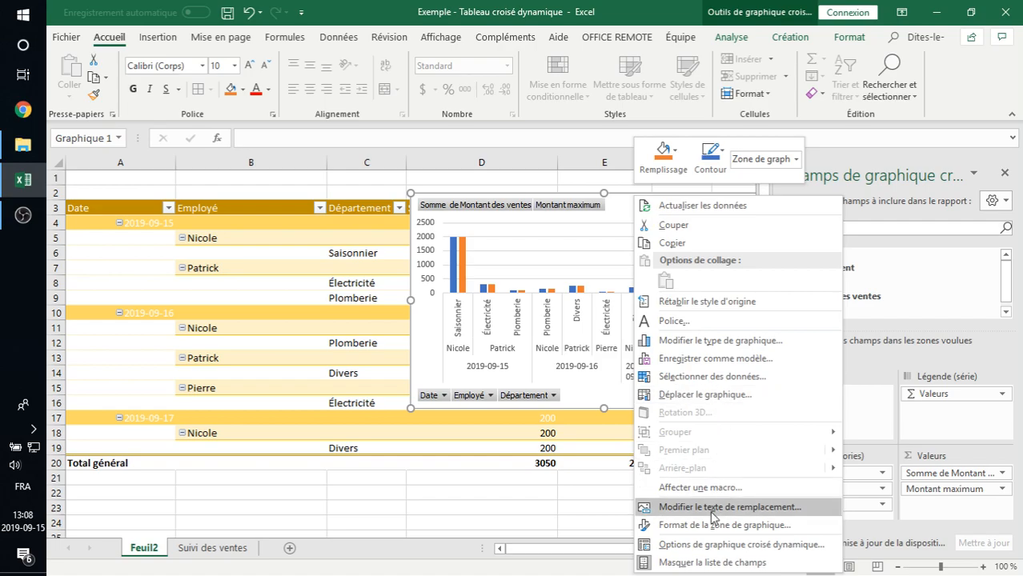
pyautogui.click(721, 398)
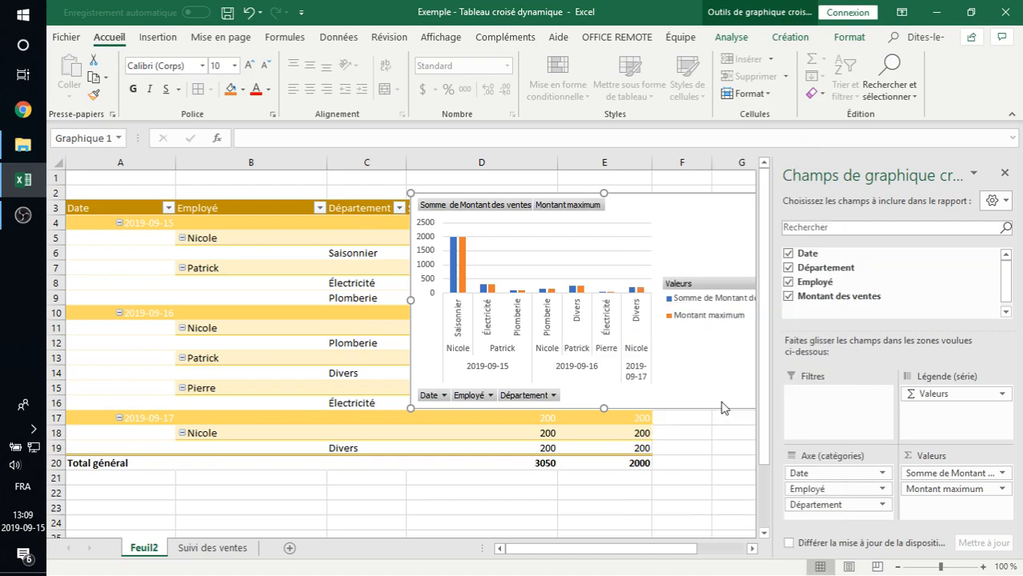
pyautogui.click(612, 377)
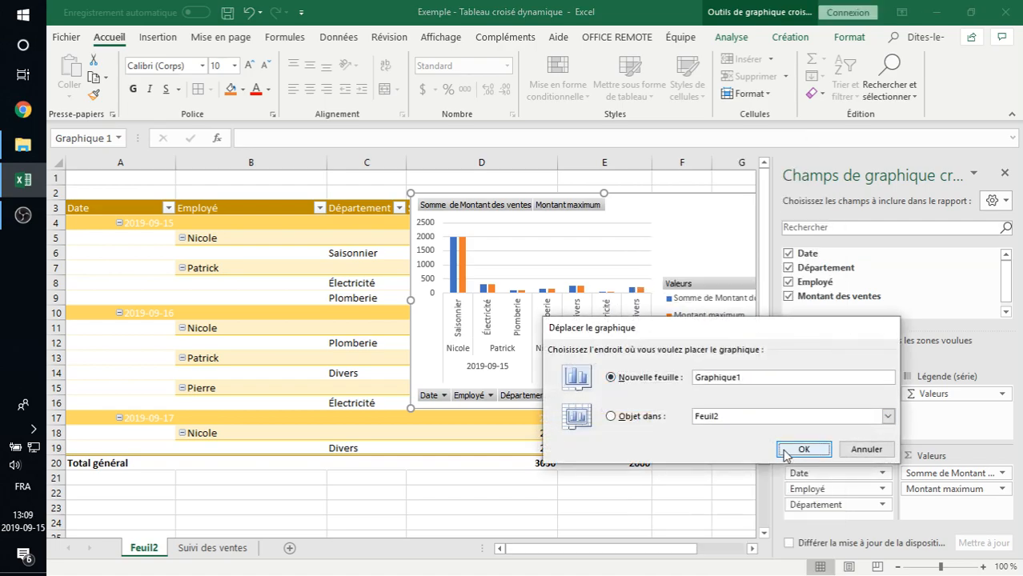
pyautogui.click(803, 449)
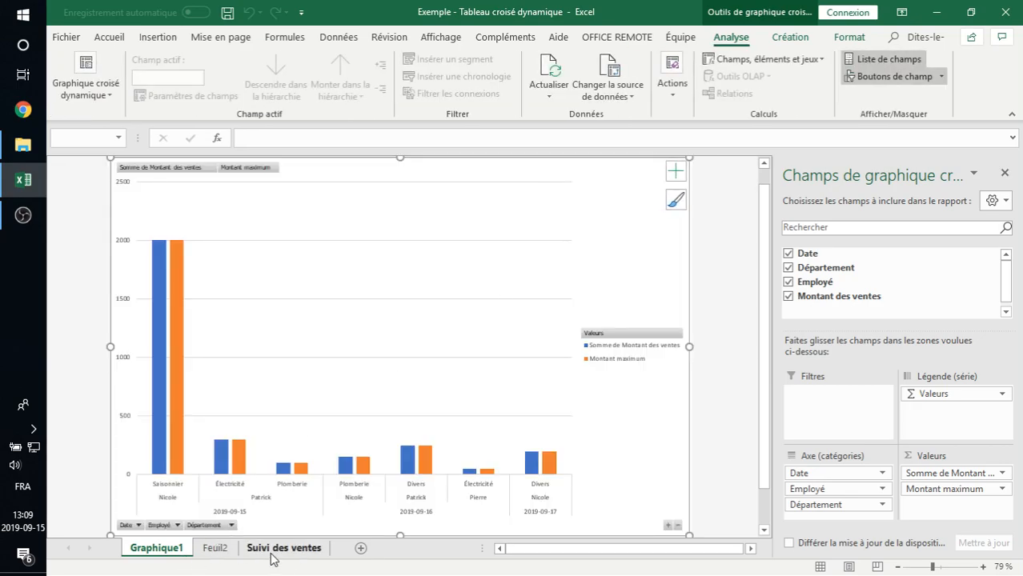
pyautogui.click(280, 549)
pyautogui.click(214, 548)
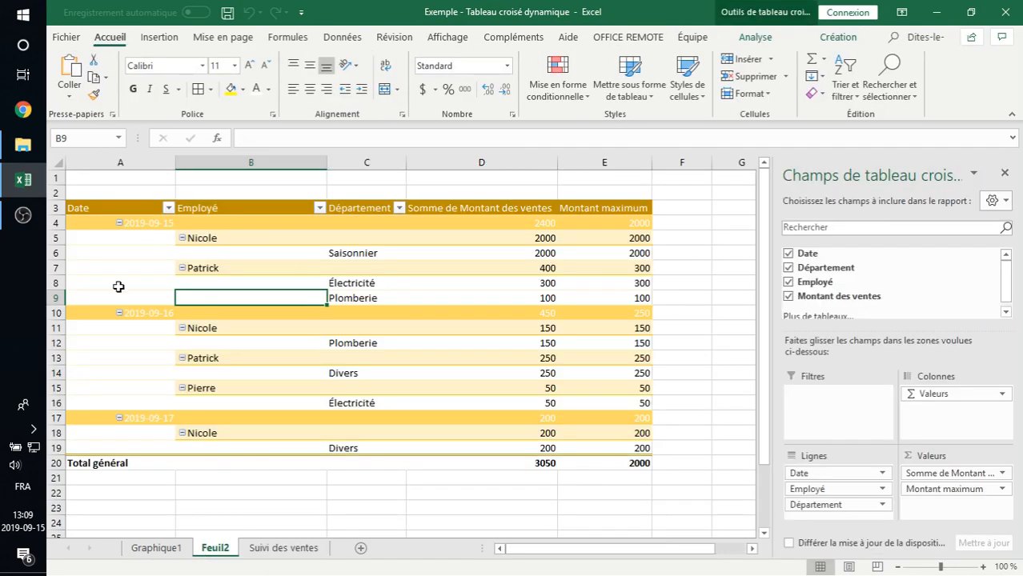
# - Try the tabular and compact report layouts on the pivot table, then return it to outline form
pyautogui.click(184, 220)
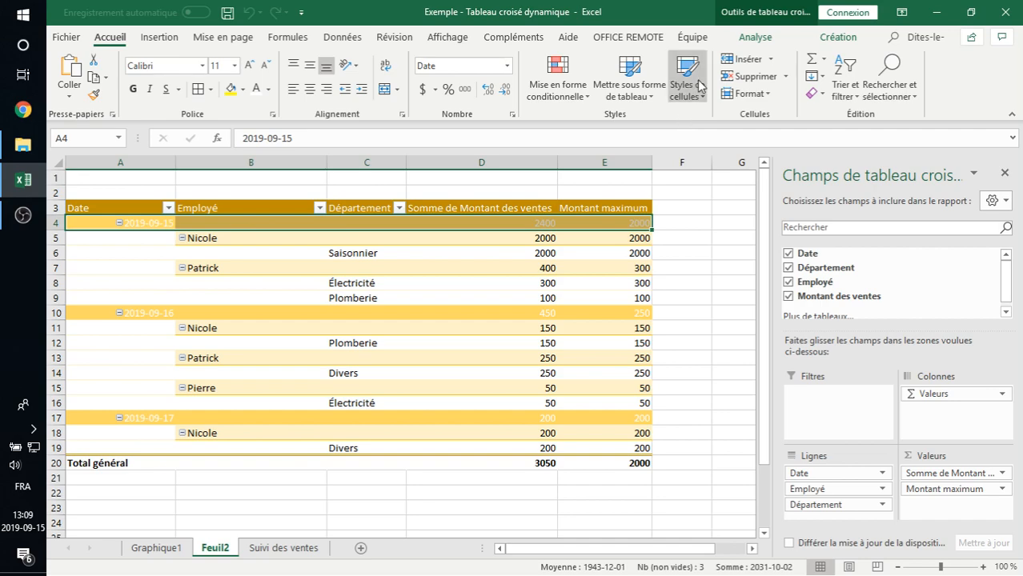
pyautogui.click(837, 37)
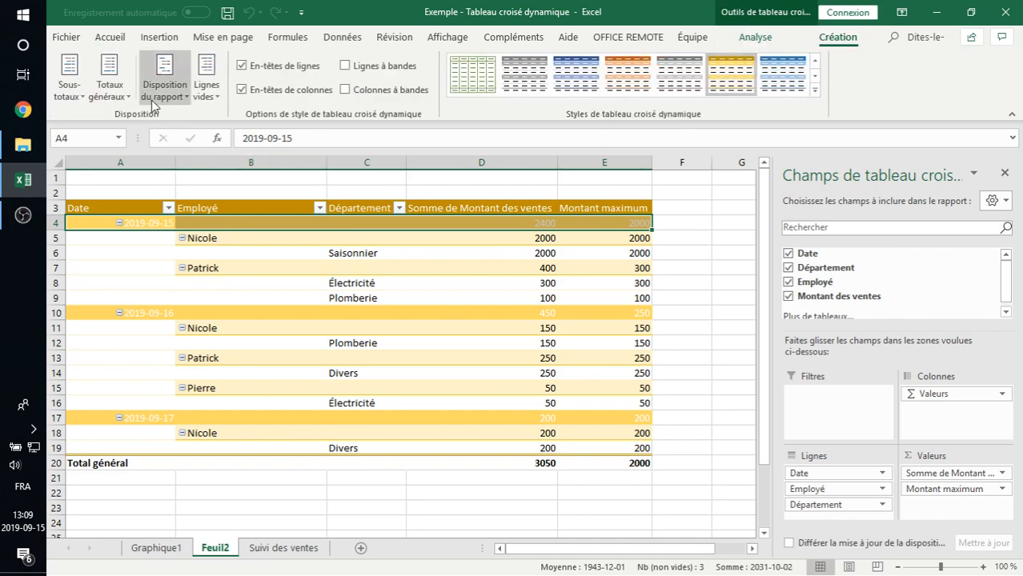
pyautogui.click(164, 80)
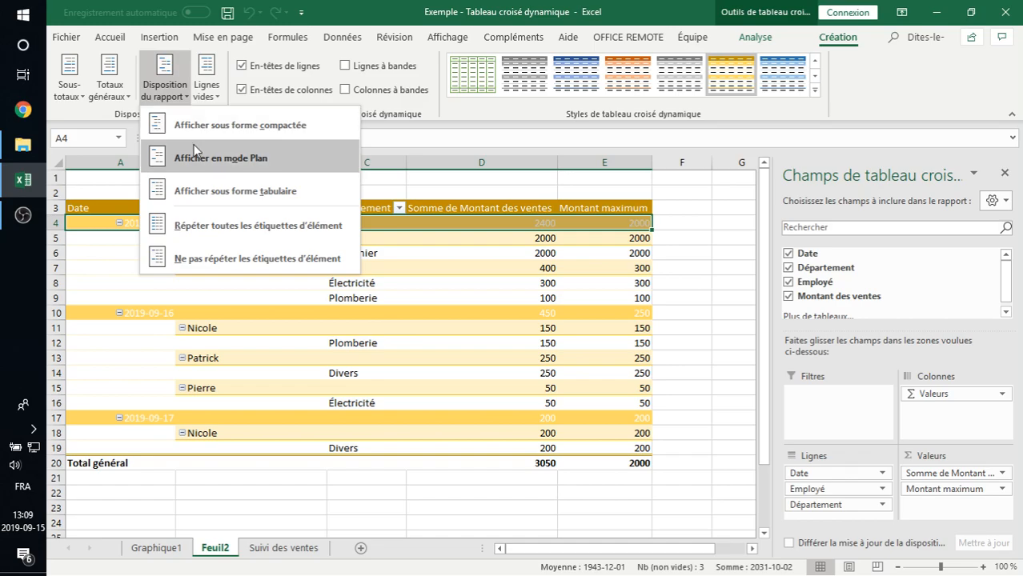
pyautogui.click(200, 190)
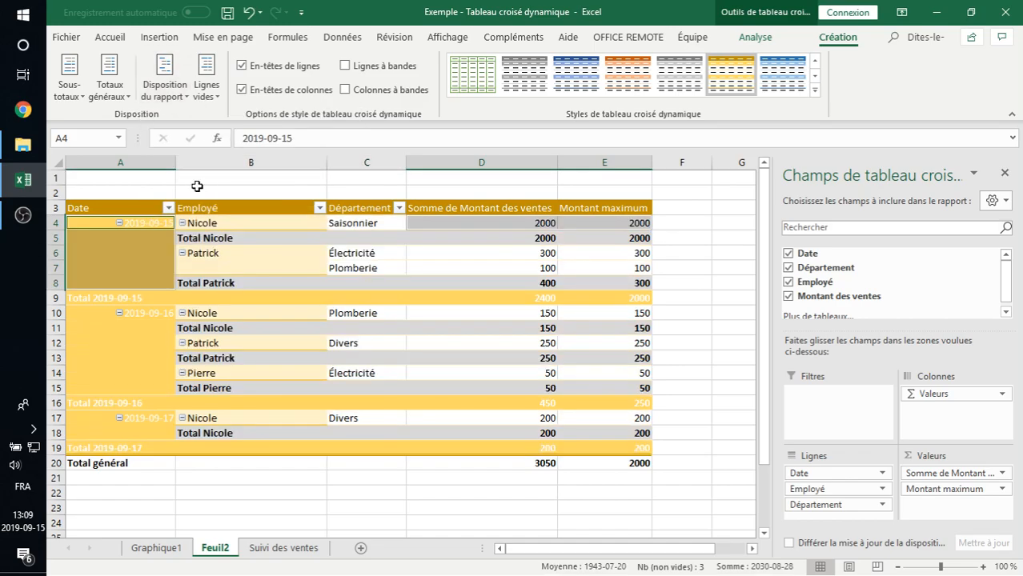
pyautogui.click(164, 88)
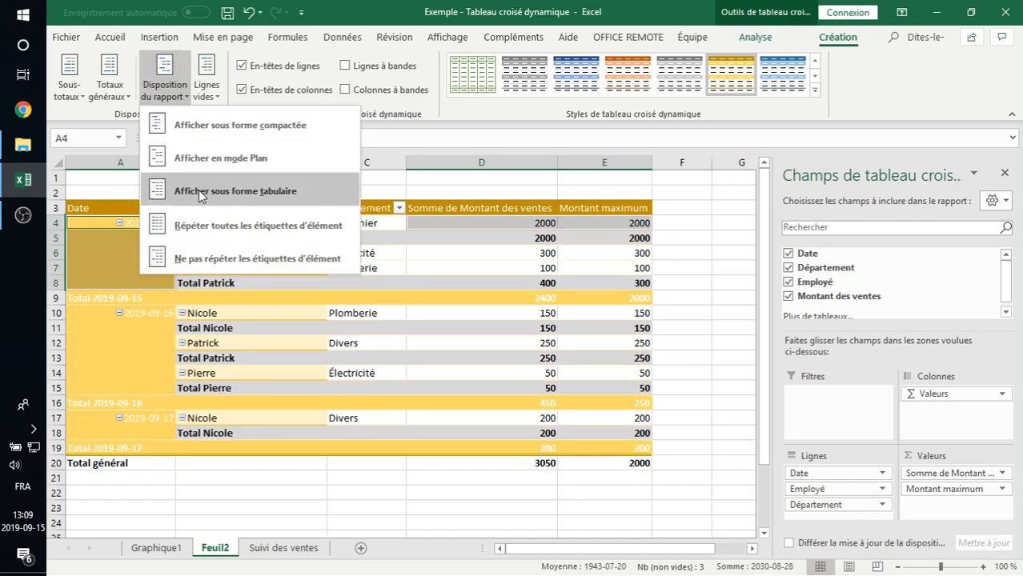
pyautogui.click(211, 124)
pyautogui.click(164, 84)
pyautogui.click(164, 155)
# - Try repeating all item labels in the pivot table, then set them back to not repeating
pyautogui.click(167, 96)
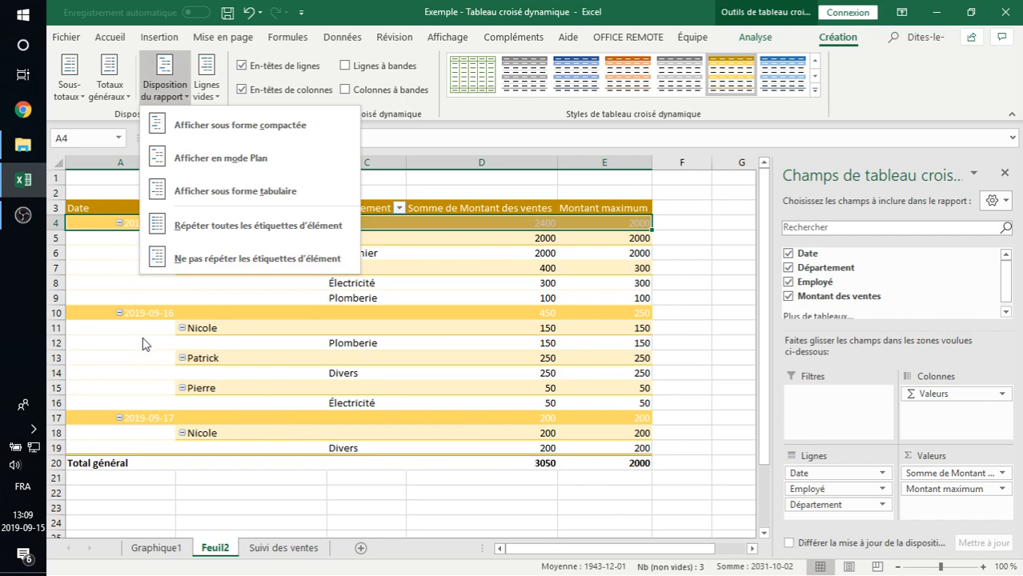
pyautogui.click(215, 230)
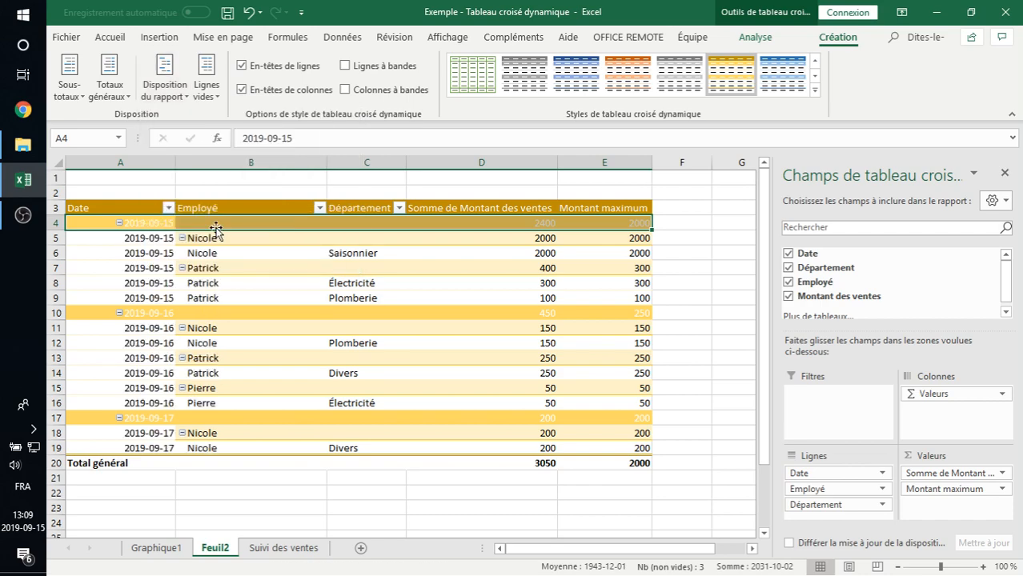
pyautogui.click(181, 95)
pyautogui.click(220, 259)
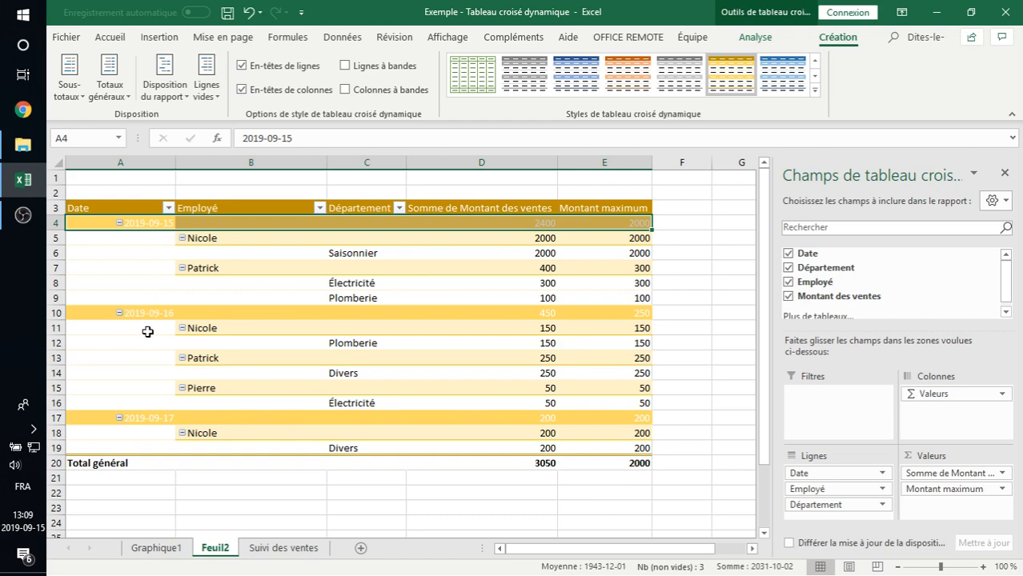
# - Insert a blank line after each item in the pivot table and look over the spaced layout
pyautogui.click(209, 93)
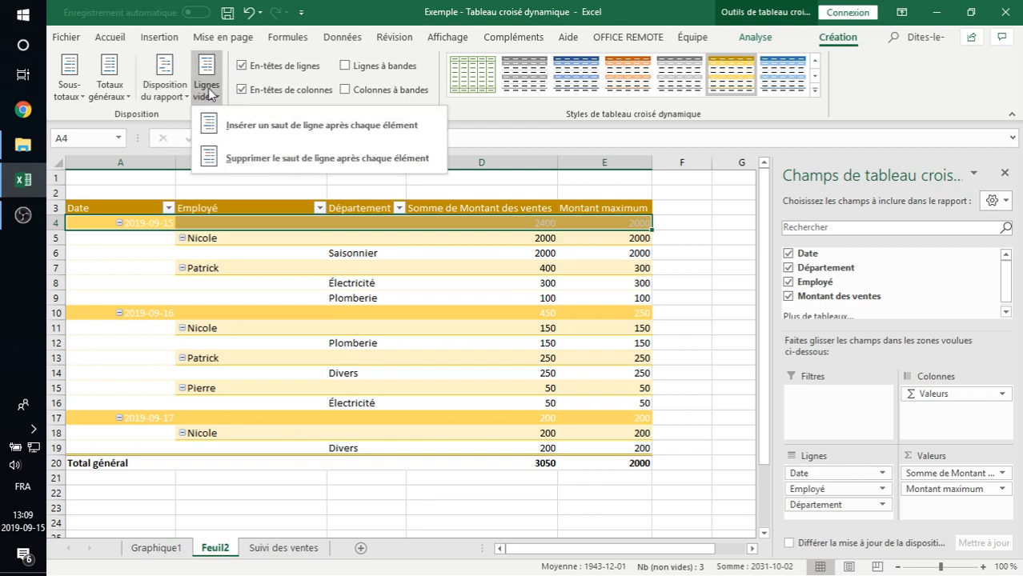
pyautogui.click(254, 124)
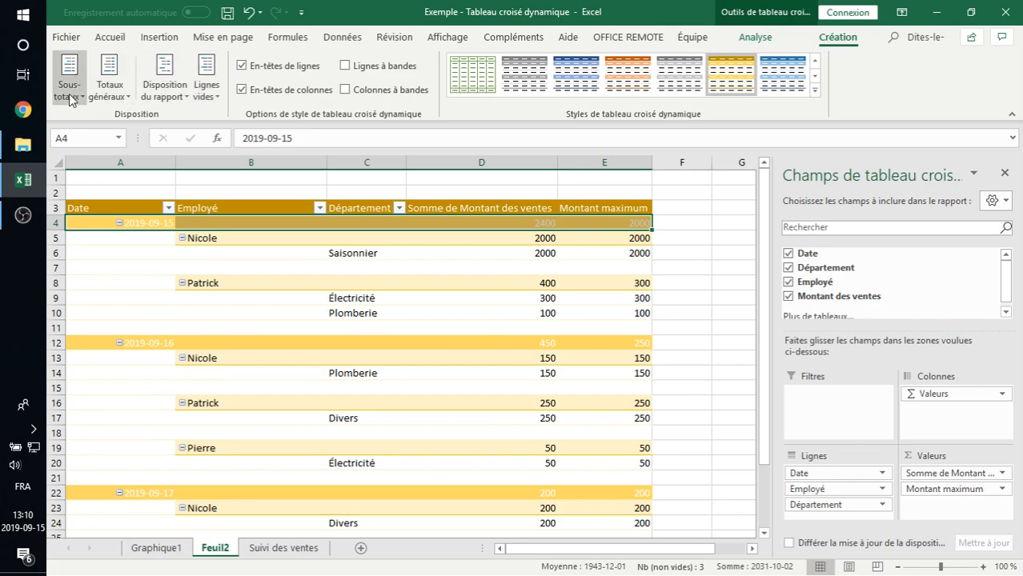
pyautogui.click(360, 186)
pyautogui.scroll(-1, 353, 198)
pyautogui.scroll(1, 350, 200)
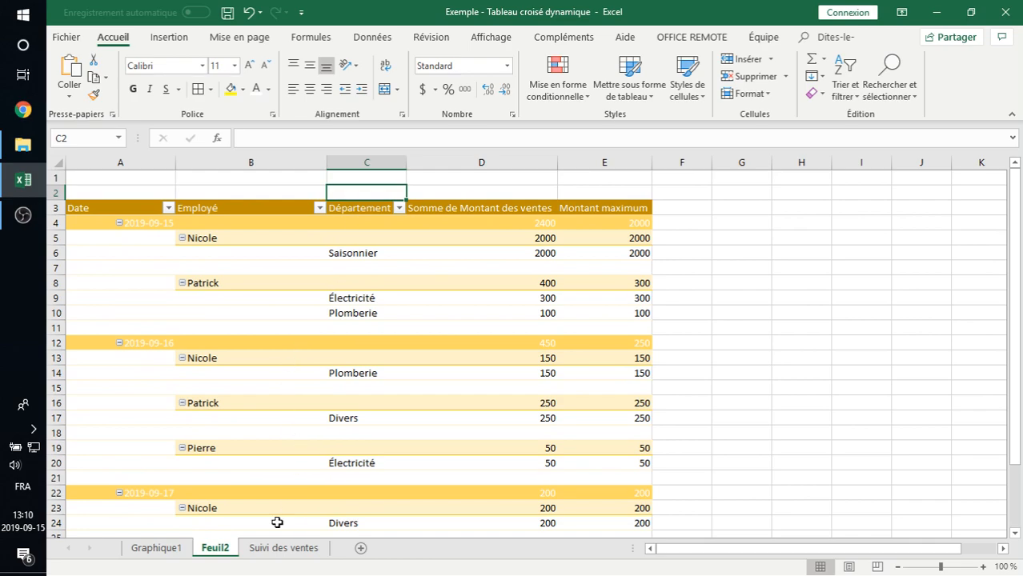
# - Review the source data in A2:D10 on the Suivi des ventes sheet, then view the design and analysis tools for Feuil2's pivot table
pyautogui.click(276, 549)
pyautogui.moveTo(136, 283); pyautogui.dragTo(522, 503)
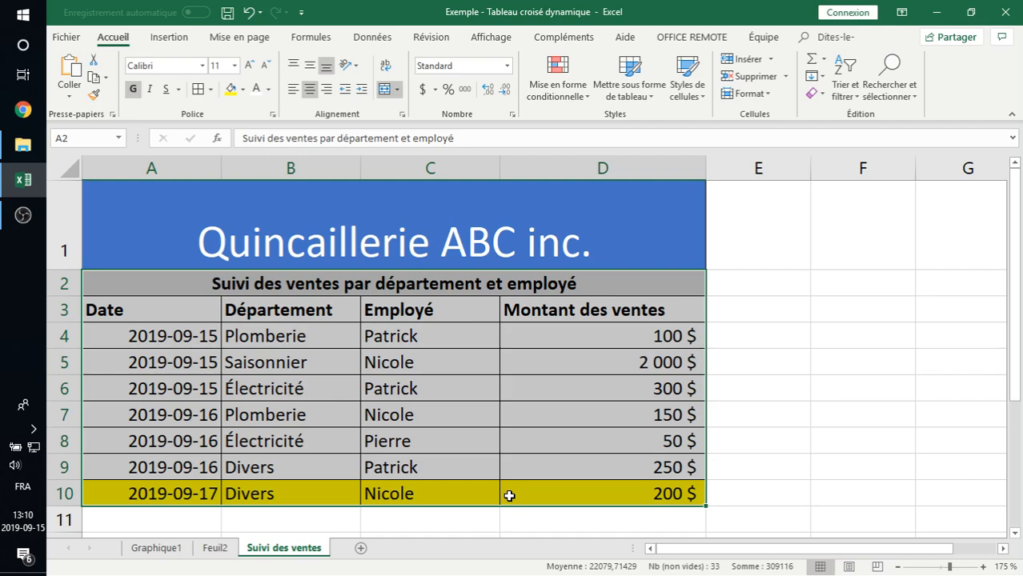
pyautogui.click(216, 548)
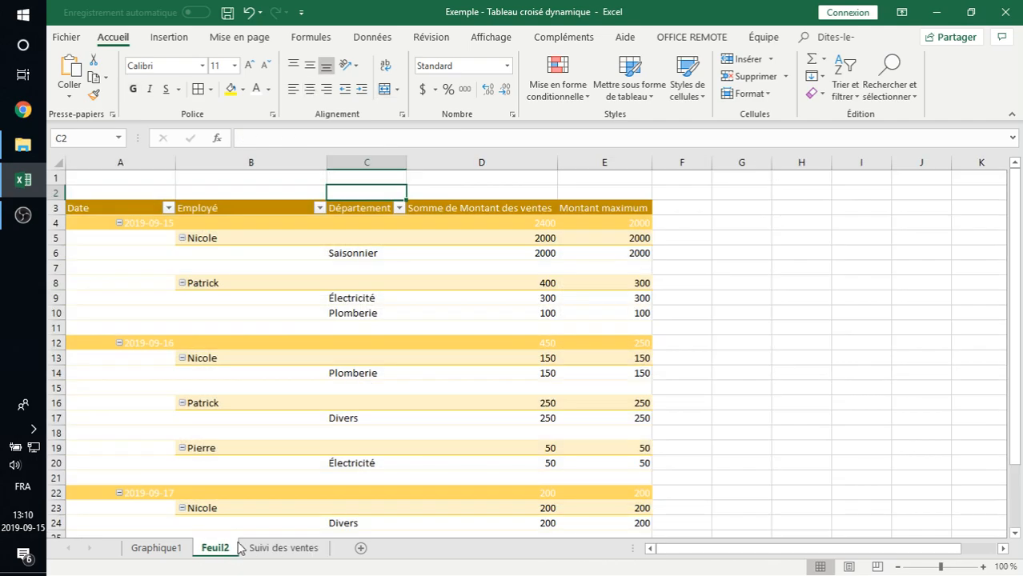
pyautogui.click(187, 217)
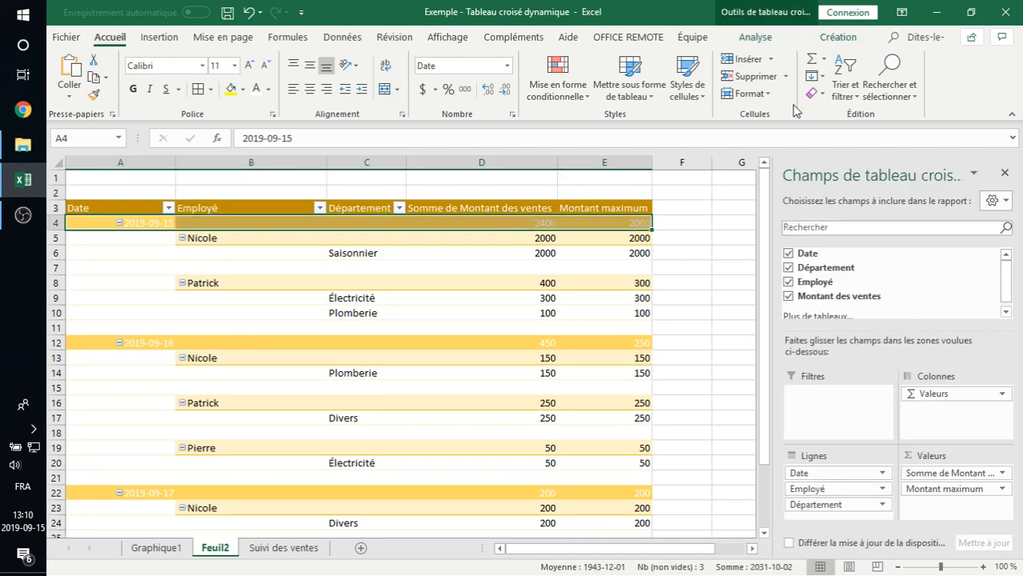
pyautogui.click(838, 40)
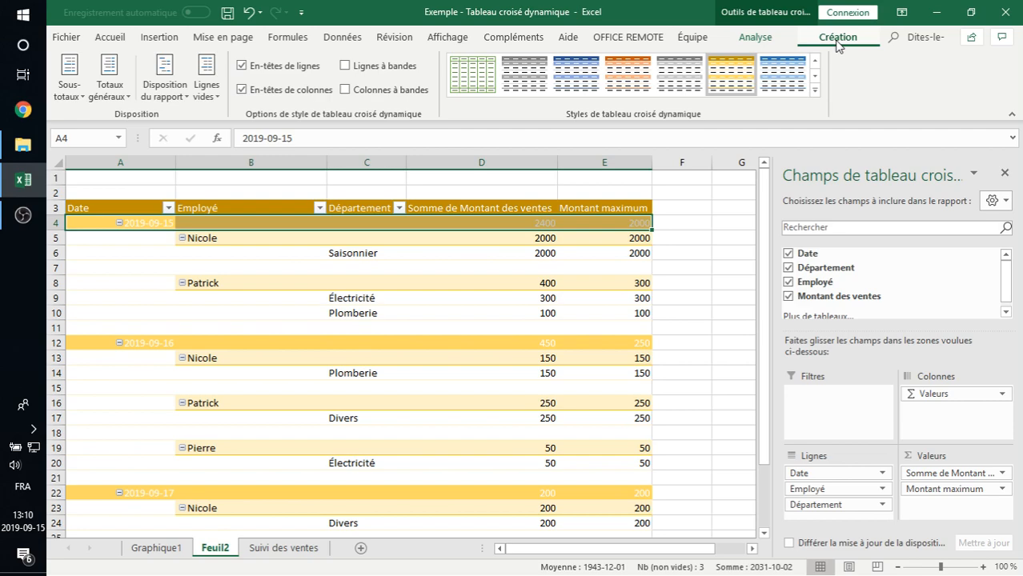
pyautogui.click(757, 37)
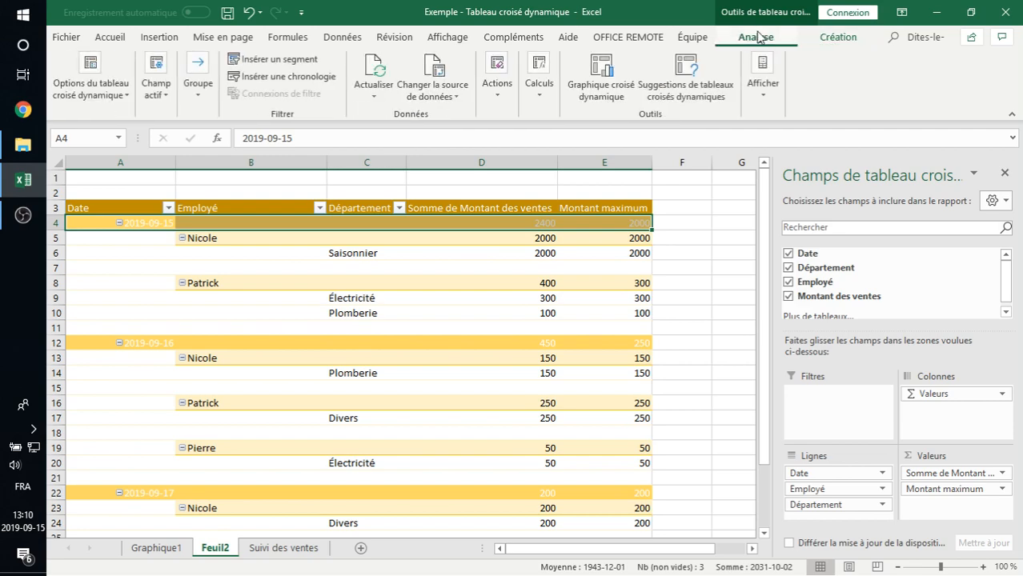